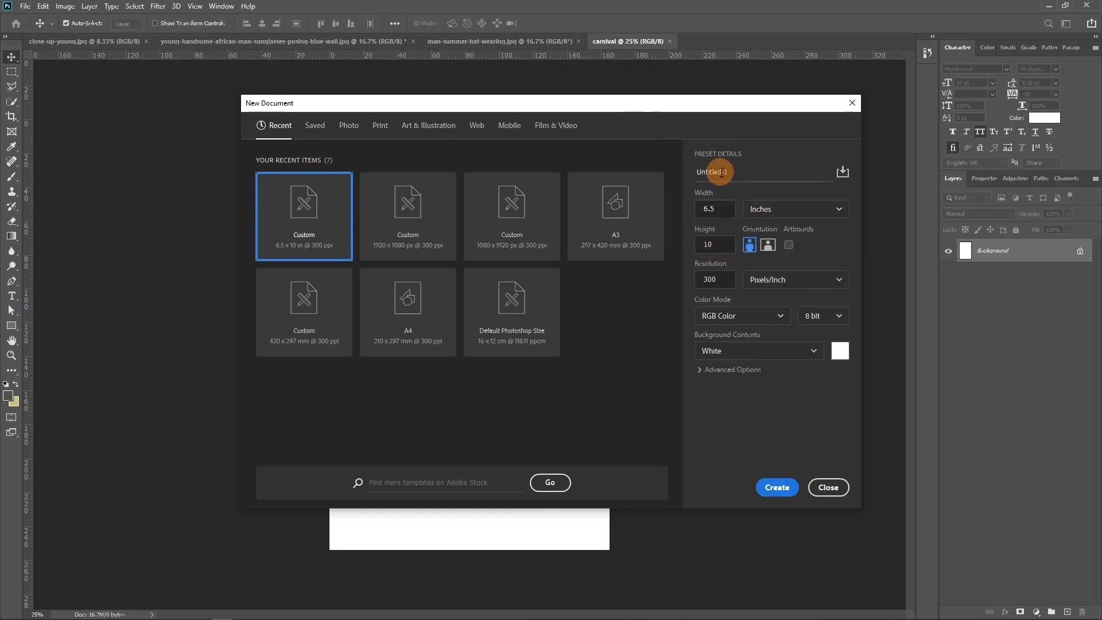
- Check the 300 ppi resolution and white background, then close the New Document dialog
double_click(718, 280)
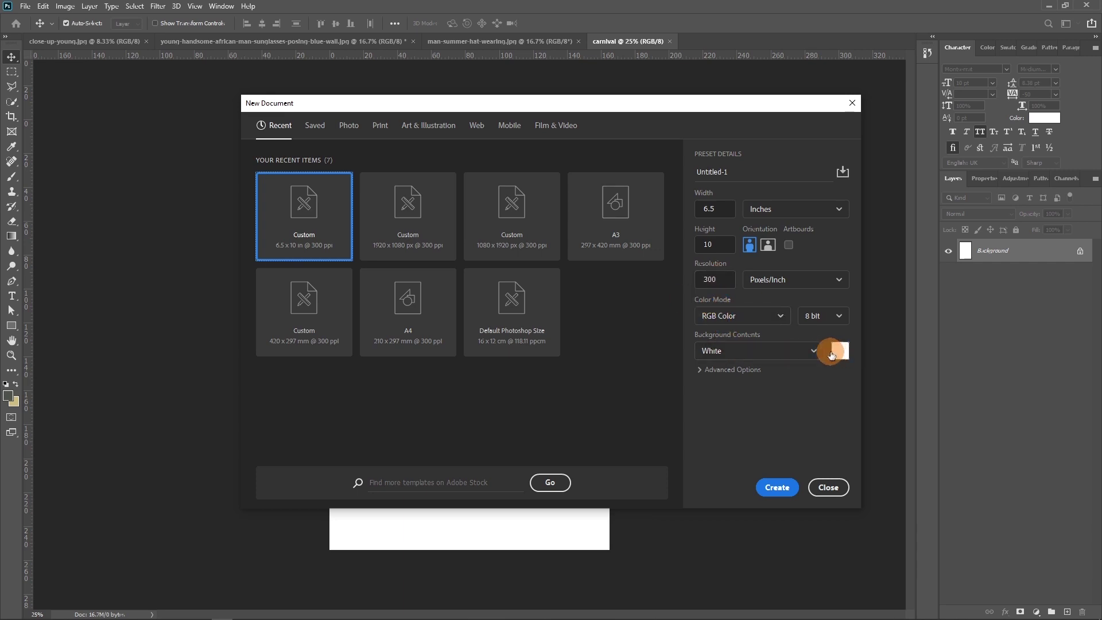
left_click(826, 360)
left_click(1027, 300)
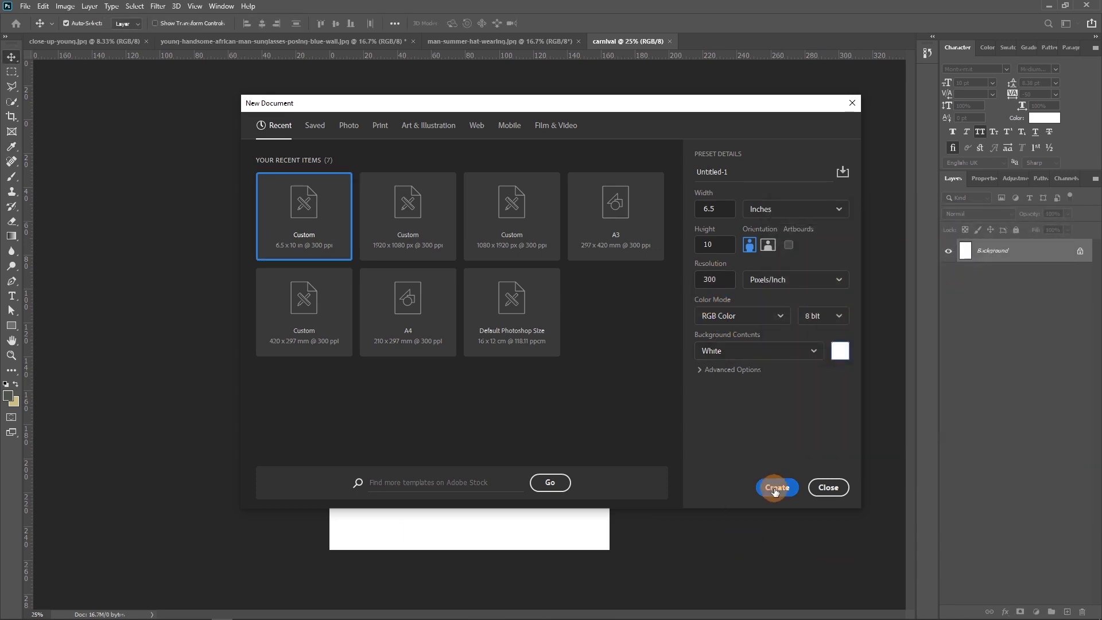
left_click(826, 487)
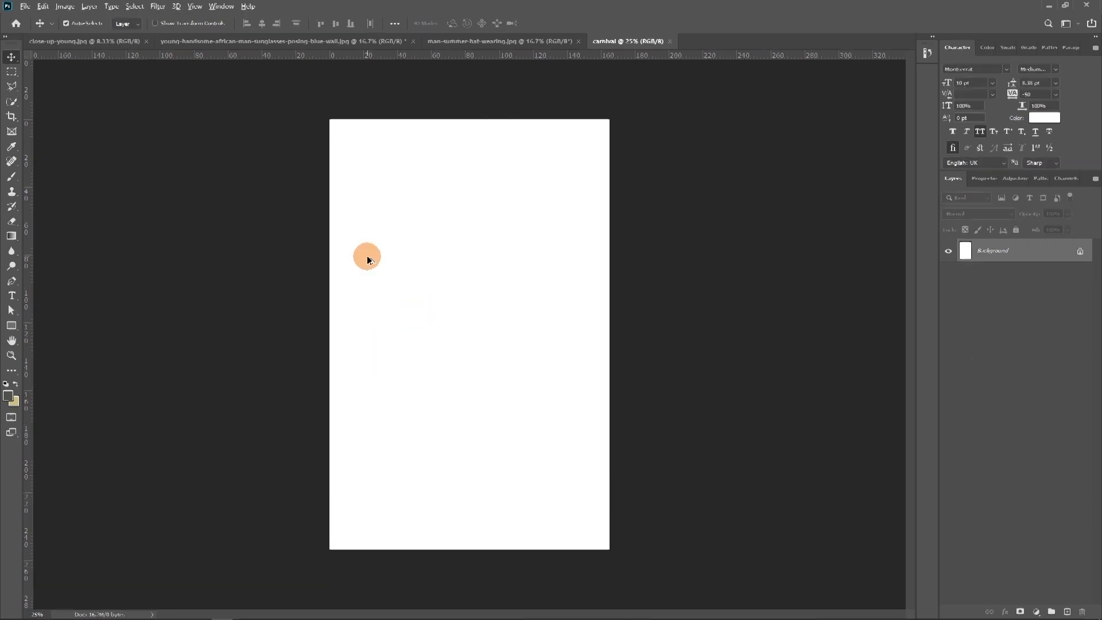
key("alt+Tab")
- Place the brown texture photo, rotated 90° and scaled to cover the whole canvas
left_click_drag(476, 402, 245, 614)
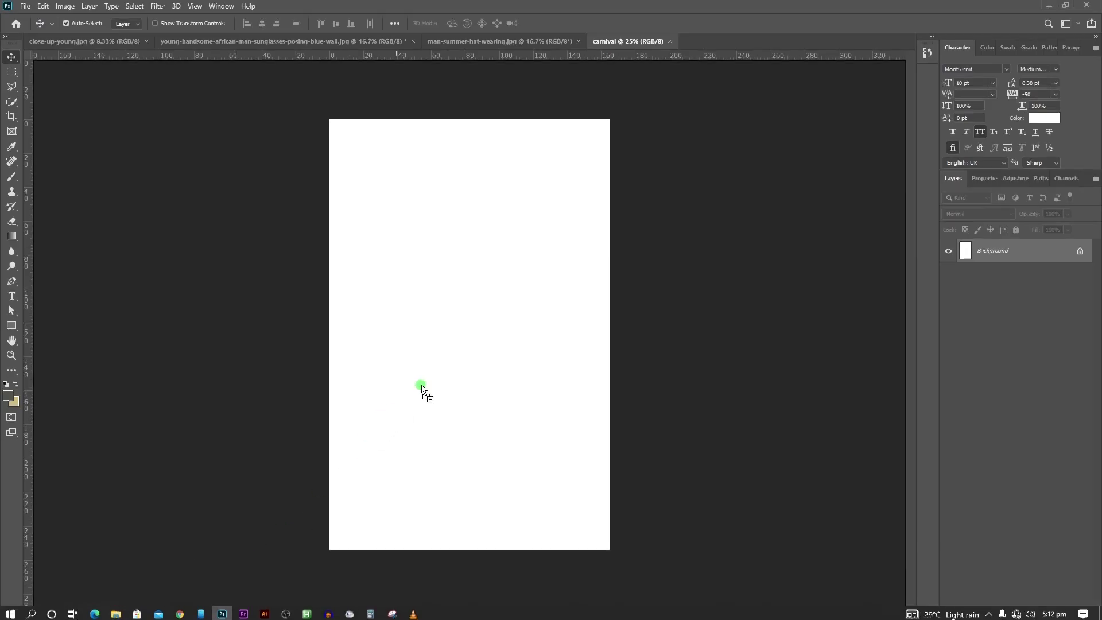
left_click_drag(245, 614, 436, 401)
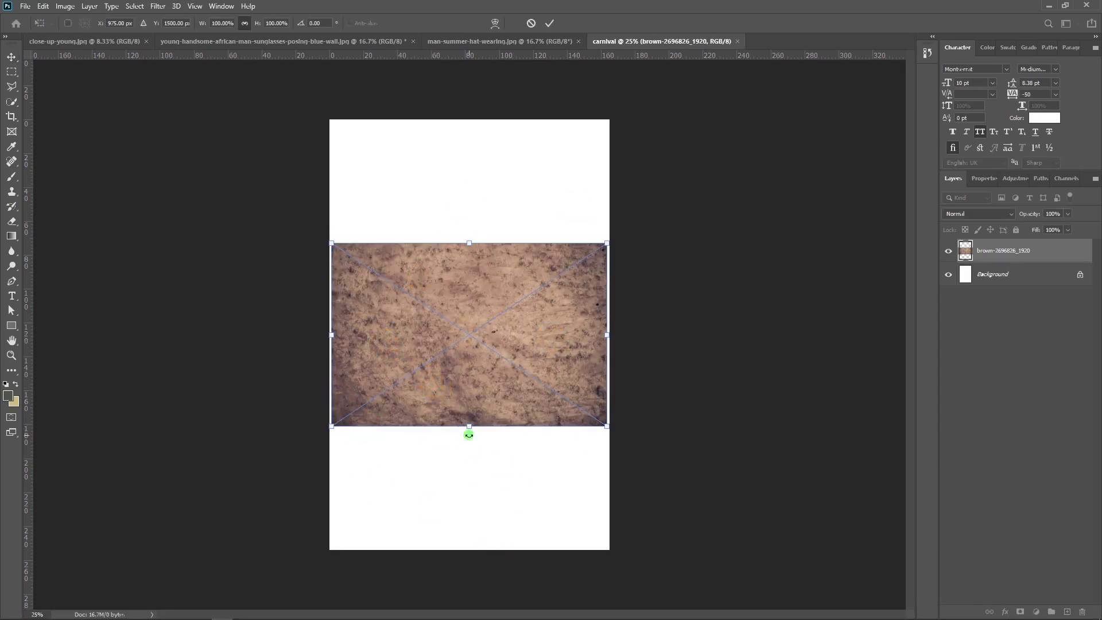
left_click_drag(469, 435, 369, 332)
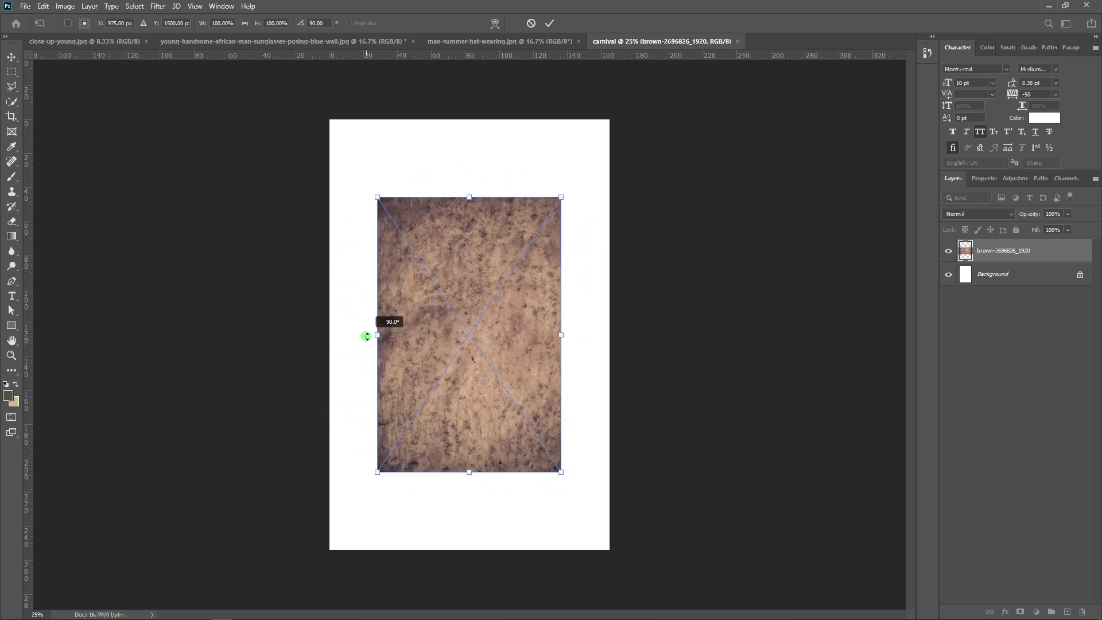
left_click_drag(469, 200, 468, 118)
left_click_drag(469, 468, 460, 553)
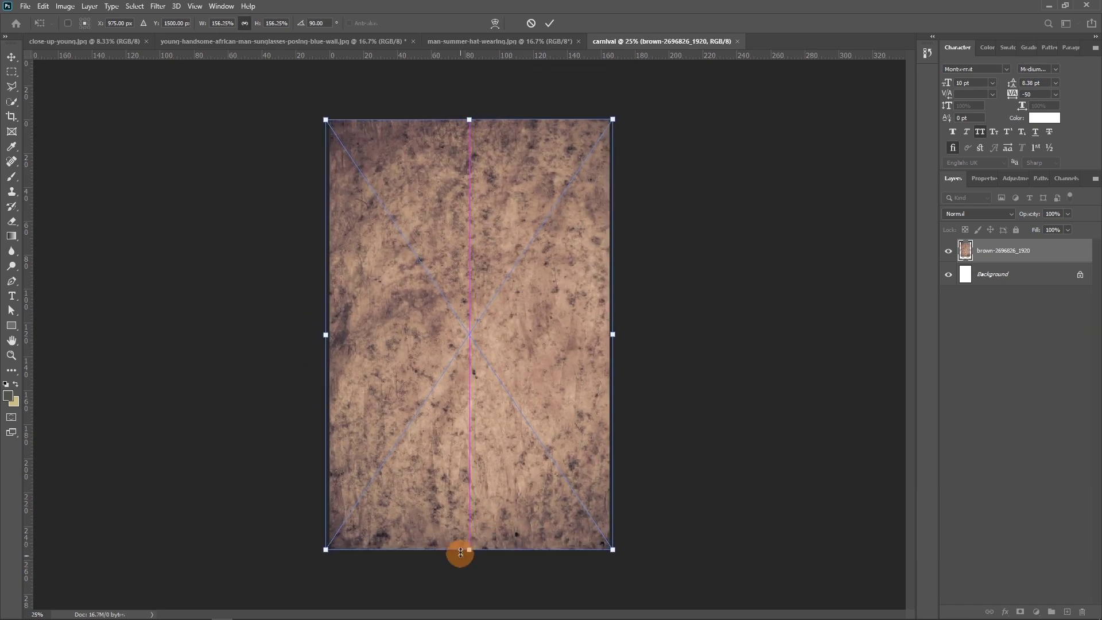
left_click_drag(473, 118, 473, 113)
left_click_drag(322, 334, 329, 334)
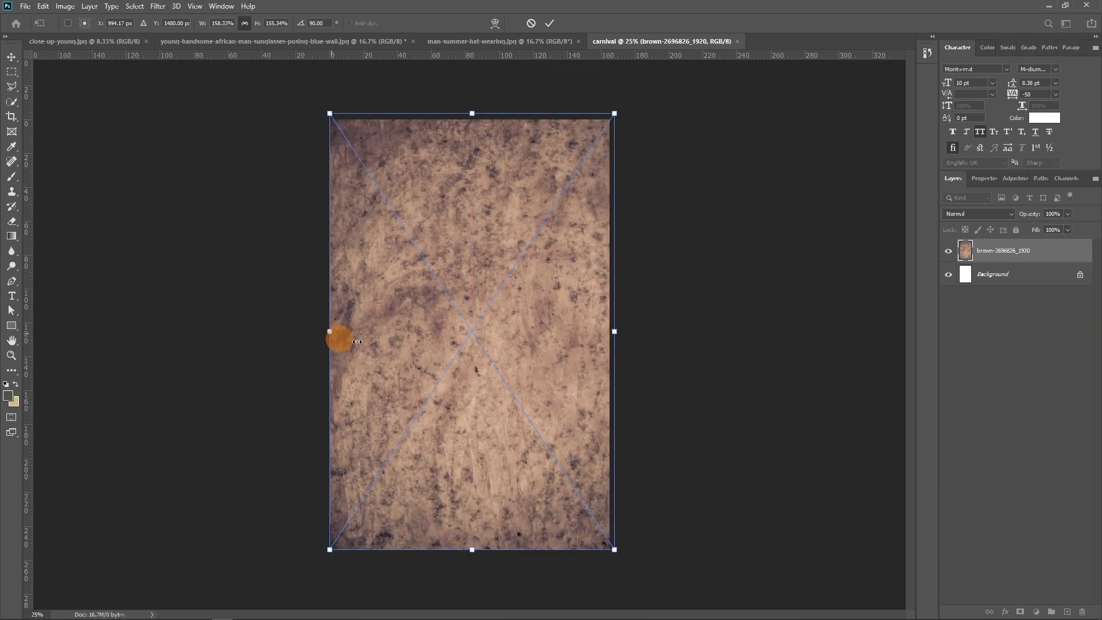
left_click_drag(614, 331, 610, 331)
key("Return")
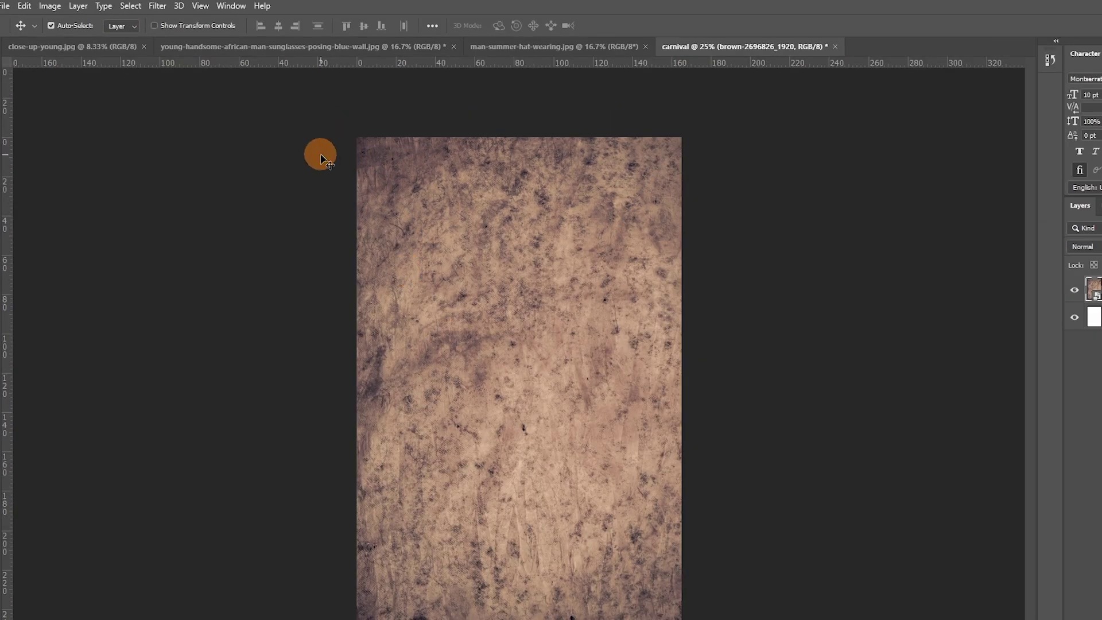
left_click(151, 7)
mouse_move(194, 156)
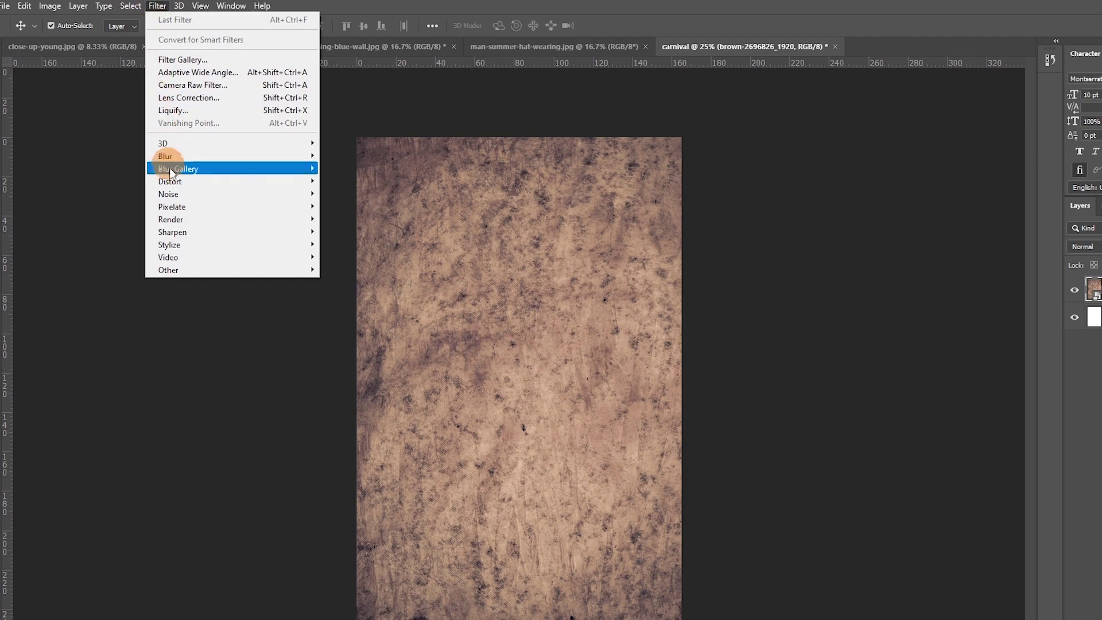
- Soften the brown texture layer with a Gaussian Blur
left_click(344, 206)
left_click_drag(744, 350, 752, 350)
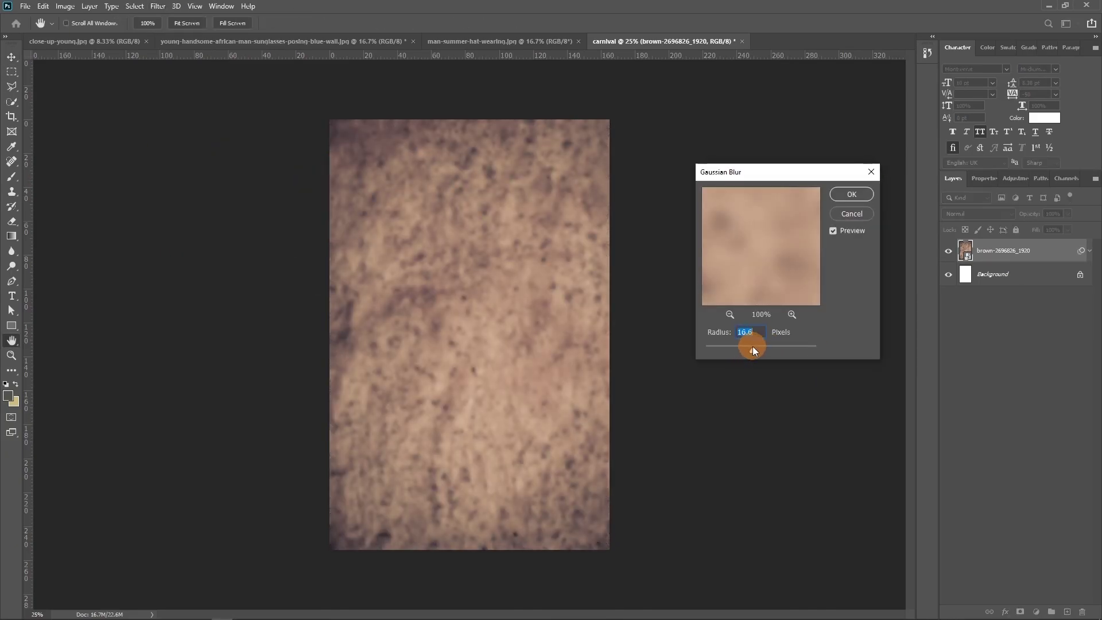
left_click(852, 193)
- Bring the cloud PNG onto the canvas top and spread duplicated cloud layers across it
key("alt+Tab")
mouse_move(621, 297)
left_mouse_down()
mouse_move(404, 404)
mouse_move(491, 318)
mouse_move(392, 148)
mouse_move(412, 167)
left_mouse_up()
double_click(412, 166)
mouse_move(496, 235)
left_mouse_down()
mouse_move(469, 344)
mouse_move(516, 206)
left_mouse_up()
key("Return")
mouse_move(516, 218)
left_mouse_down()
mouse_move(557, 241)
mouse_move(548, 249)
left_mouse_up()
- Fade the cloud_PNG4 (1) layer by lowering its opacity
left_click(481, 239)
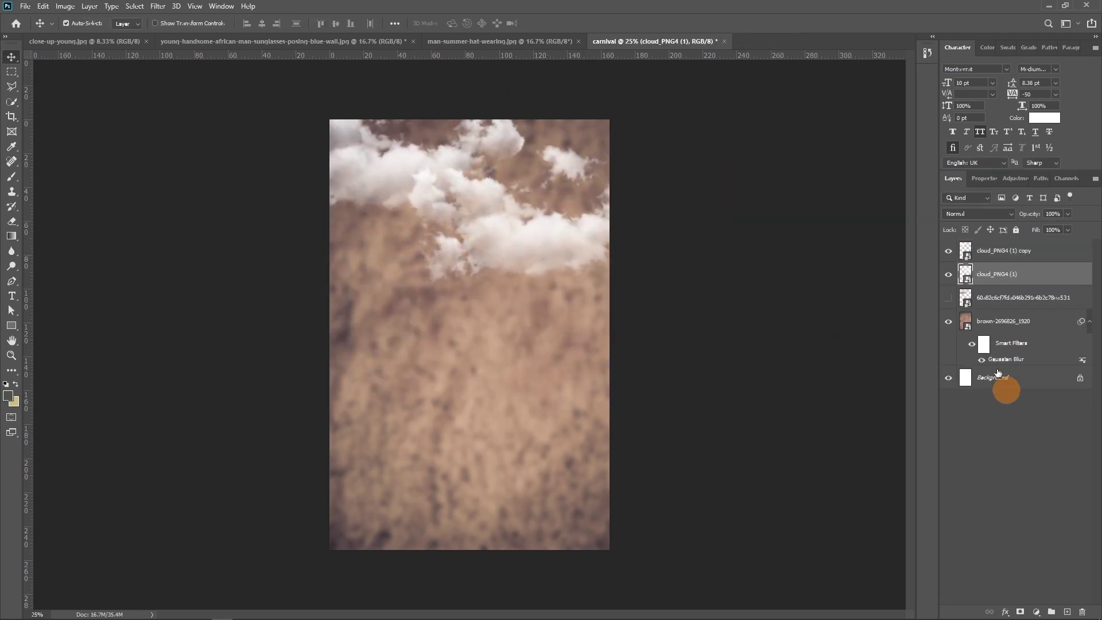
left_click_drag(1029, 215, 980, 240)
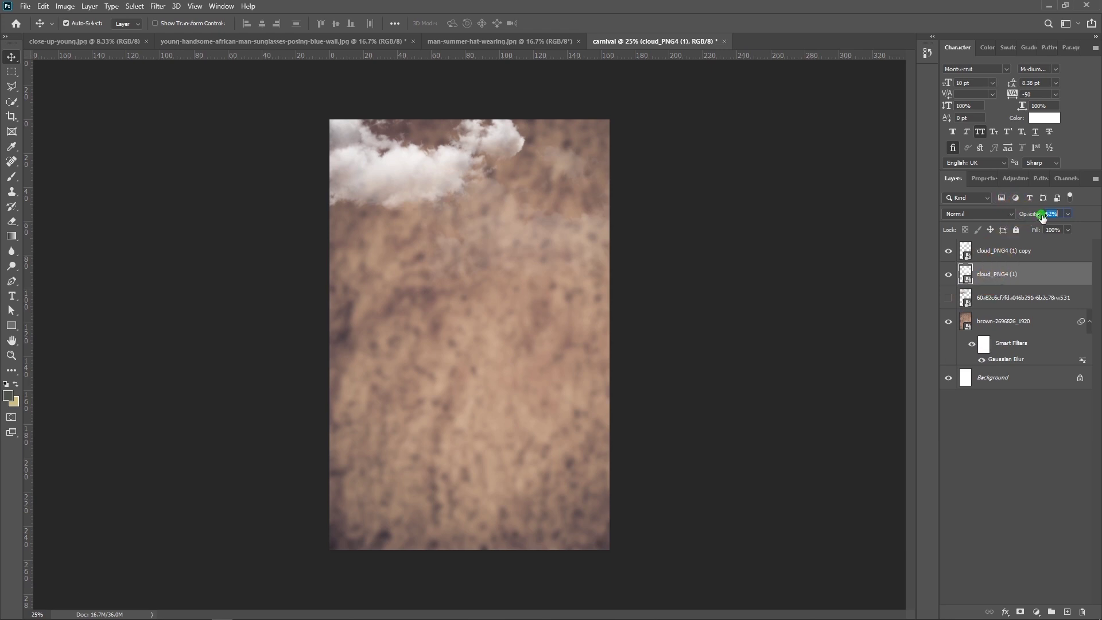
left_click(1013, 252)
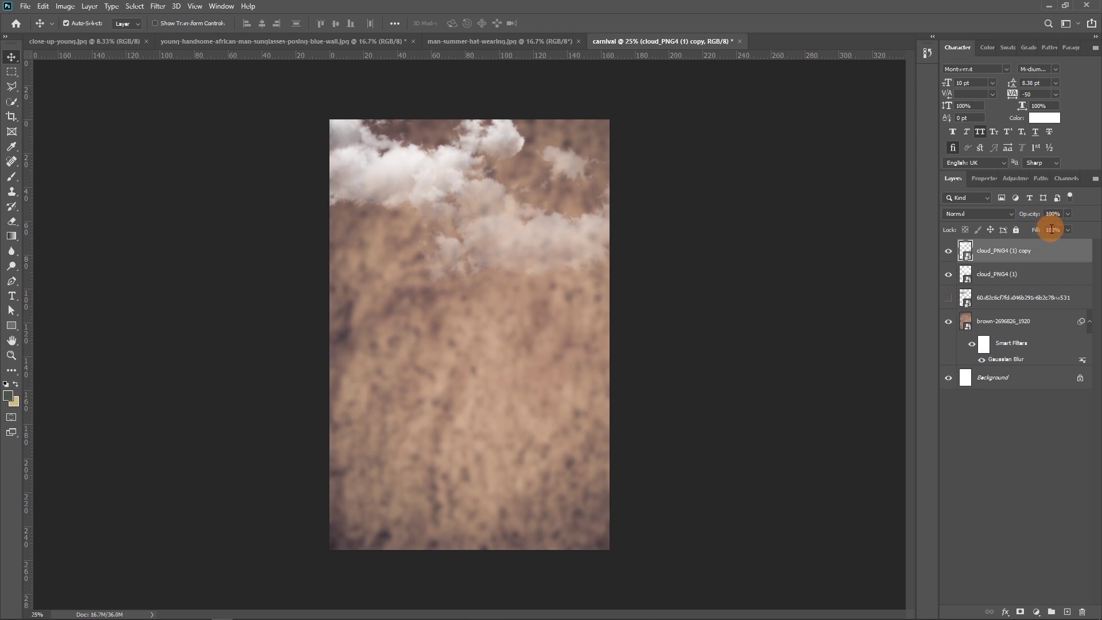
left_click_drag(497, 288, 373, 328)
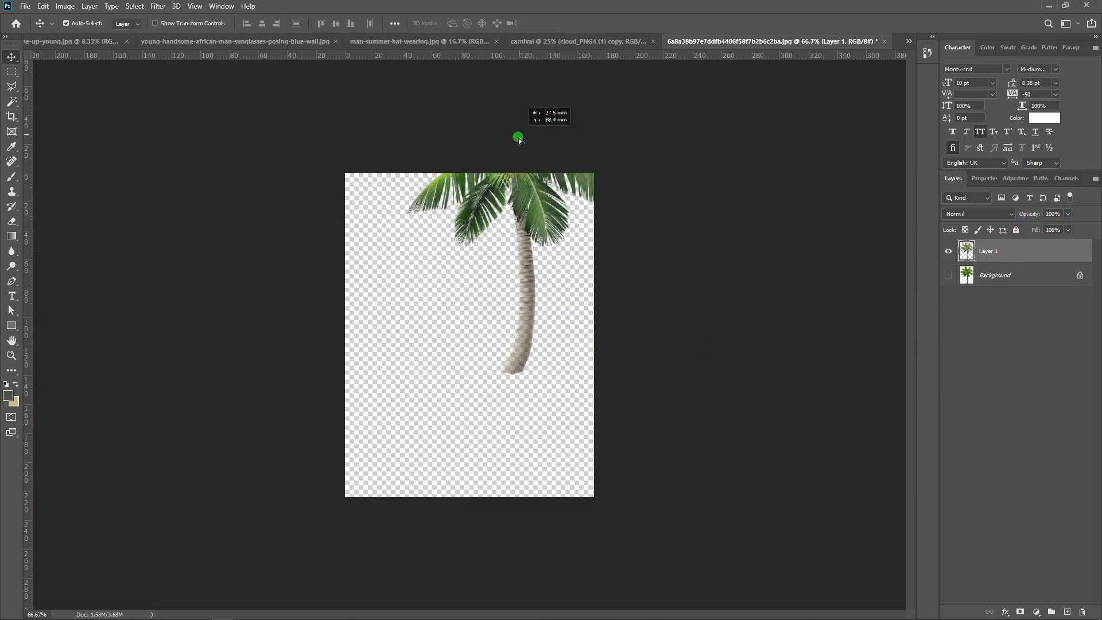
- Tilt and enlarge the palm tree, then duplicate it and nudge the left copy into place
key("ctrl+t")
mouse_move(444, 321)
left_mouse_down()
mouse_move(453, 364)
mouse_move(345, 271)
left_mouse_up()
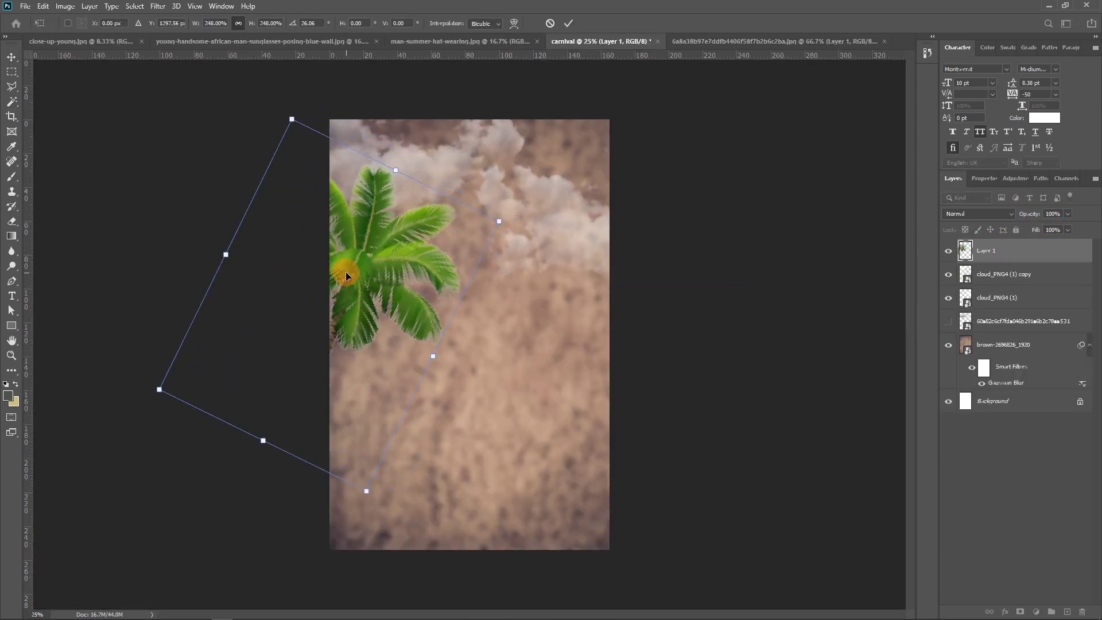
key("Return")
key("ctrl+j")
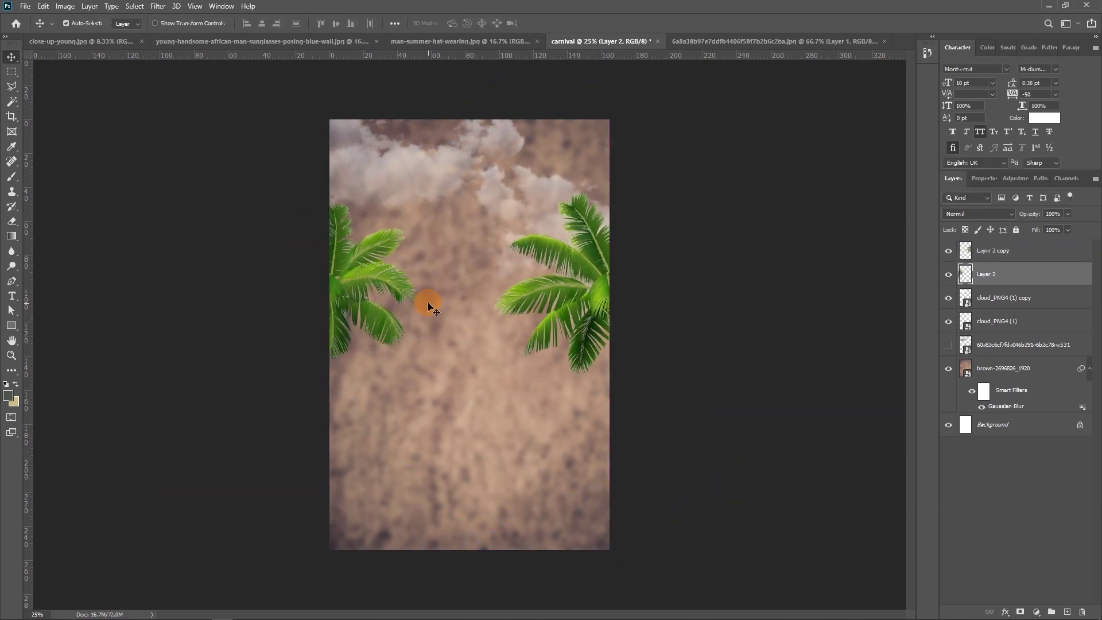
left_click_drag(428, 307, 434, 305)
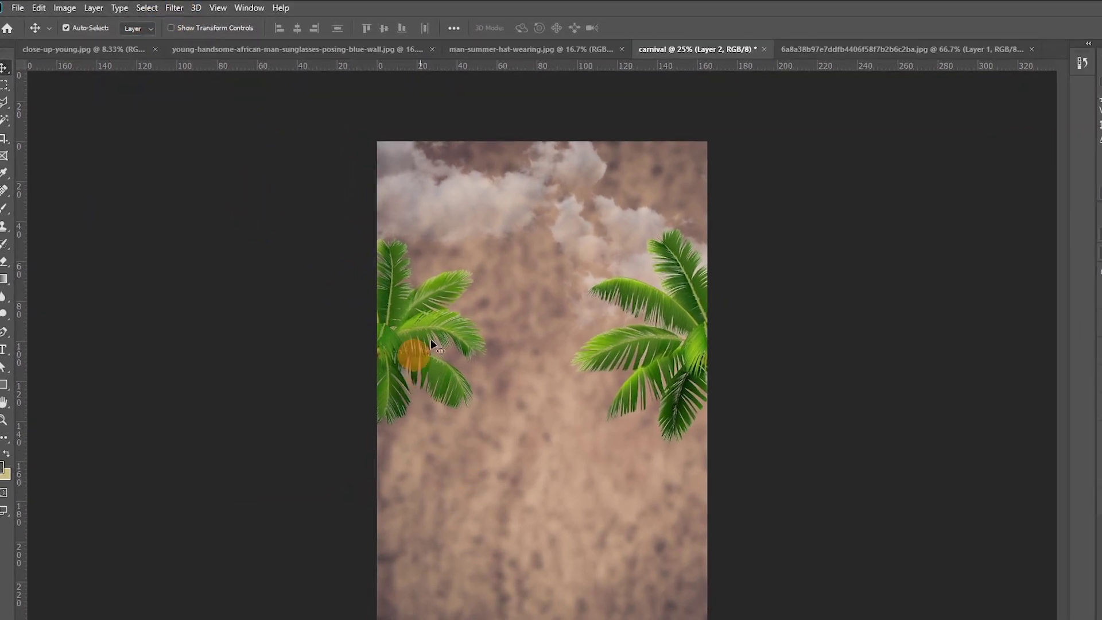
- Blur the left palm tree with a 12.5-pixel Gaussian Blur
left_click(174, 8)
mouse_move(183, 160)
left_click(373, 211)
mouse_move(709, 345)
left_mouse_down()
mouse_move(762, 352)
mouse_move(753, 349)
left_mouse_up()
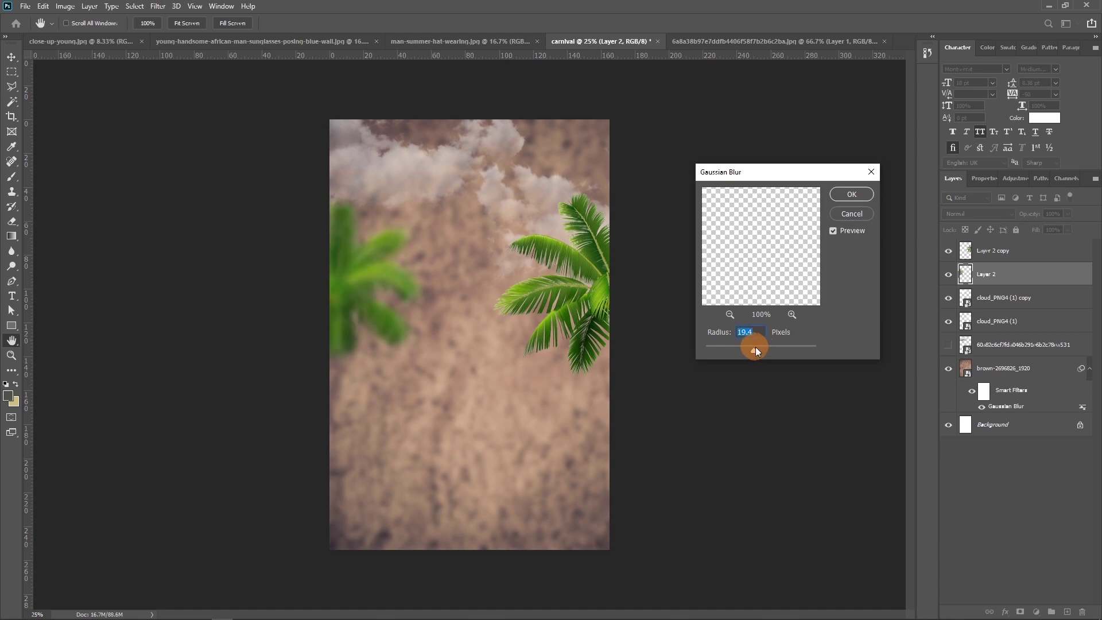
left_click(412, 300, "ctrl")
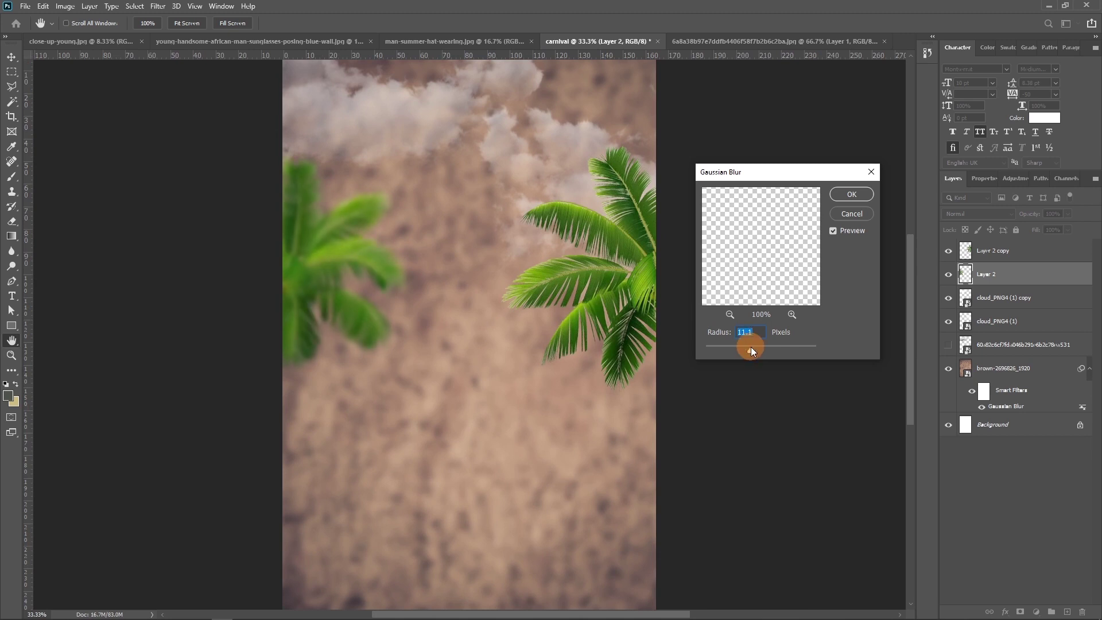
left_click(843, 195)
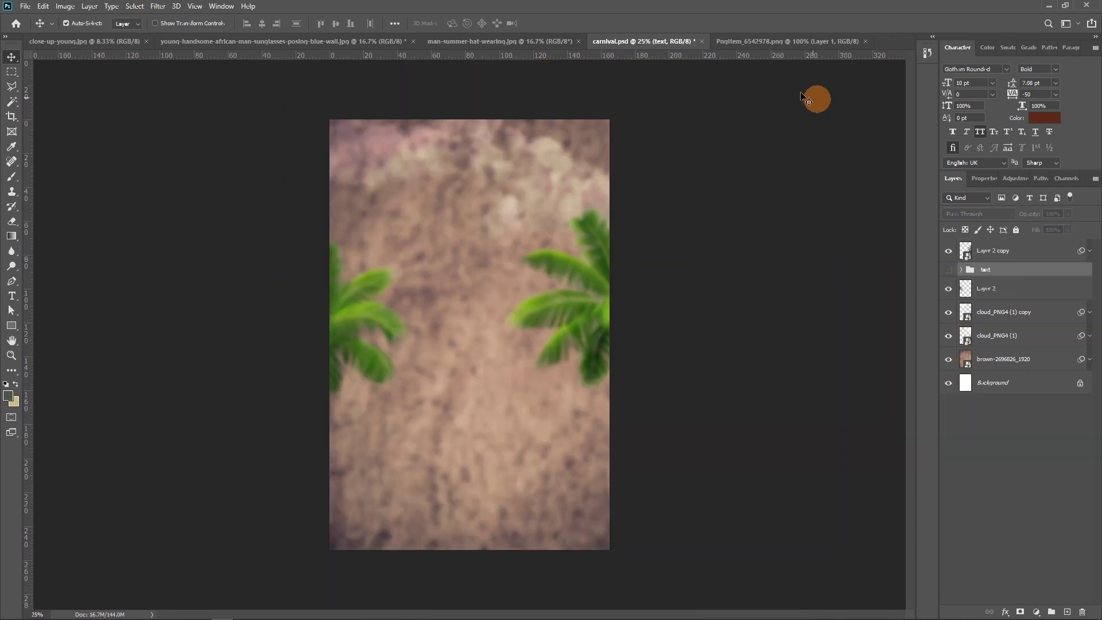
- Place the flags image in the poster, bring its layer to the top and scale it to about 79%
left_click(769, 42)
mouse_move(535, 272)
left_mouse_down()
mouse_move(534, 65)
mouse_move(504, 382)
mouse_move(506, 188)
left_mouse_up()
key("ctrl+t")
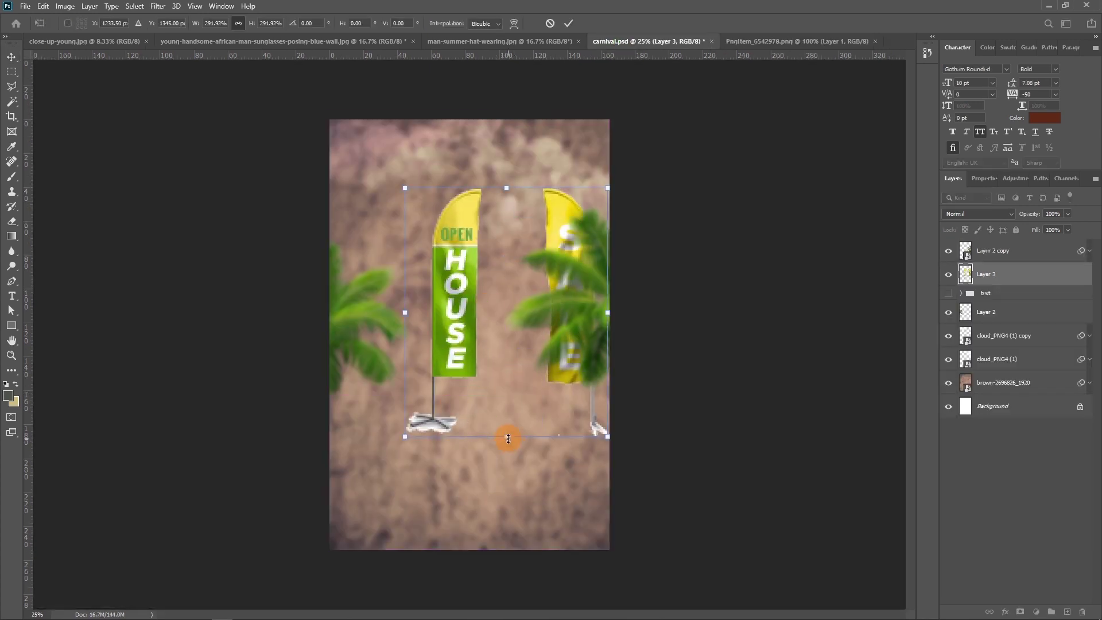
left_click_drag(508, 438, 561, 462)
left_click(997, 278)
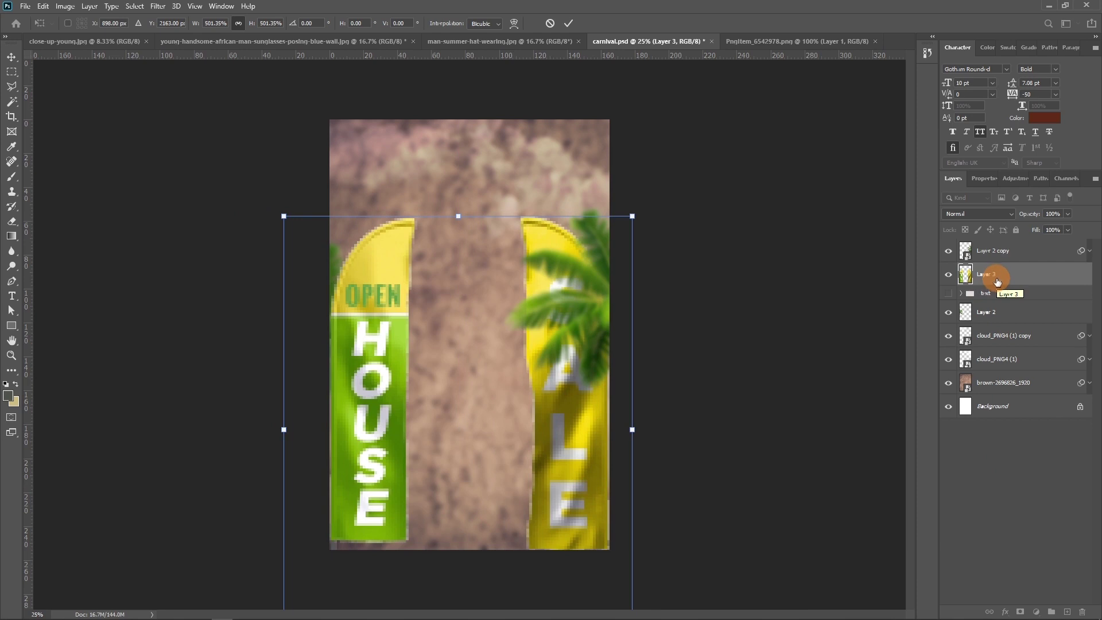
left_click_drag(997, 281, 986, 322)
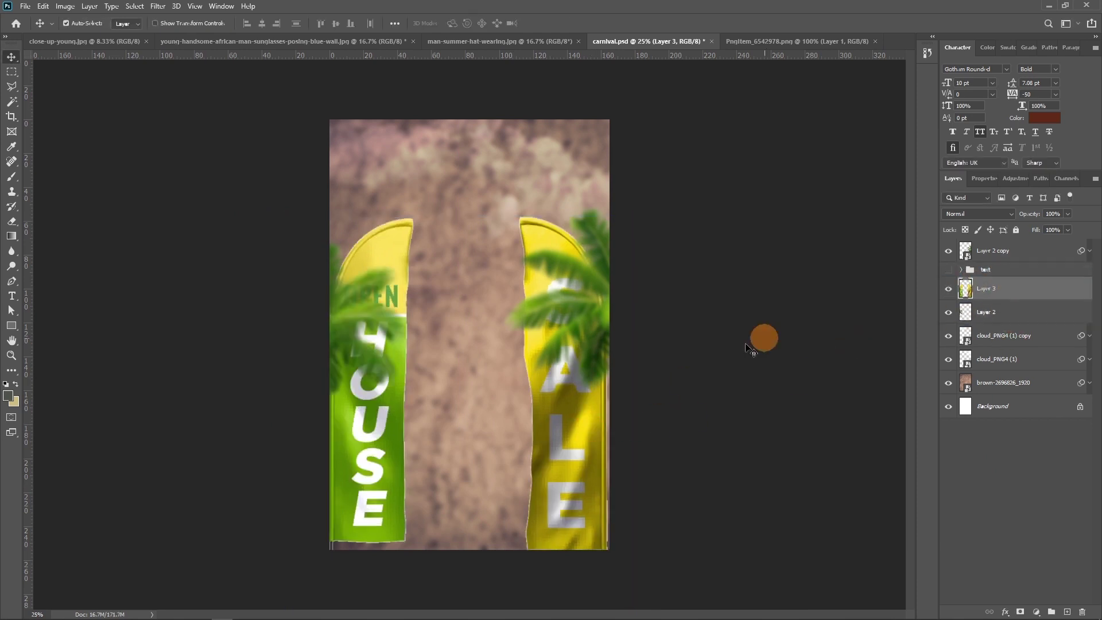
key("ctrl+bracketright")
key("ctrl+bracketright")
key("ctrl+bracketright")
key("ctrl+t")
left_click_drag(471, 216, 471, 307)
left_click_drag(568, 430, 580, 313)
key("Return")
- Cut the SALE flag onto its own layer with the Polygonal Lasso and delete it
key("l")
left_click(476, 156)
left_click(478, 554)
left_click(646, 556)
left_click(652, 126)
left_click(477, 156)
key("ctrl+shift+j")
key("v")
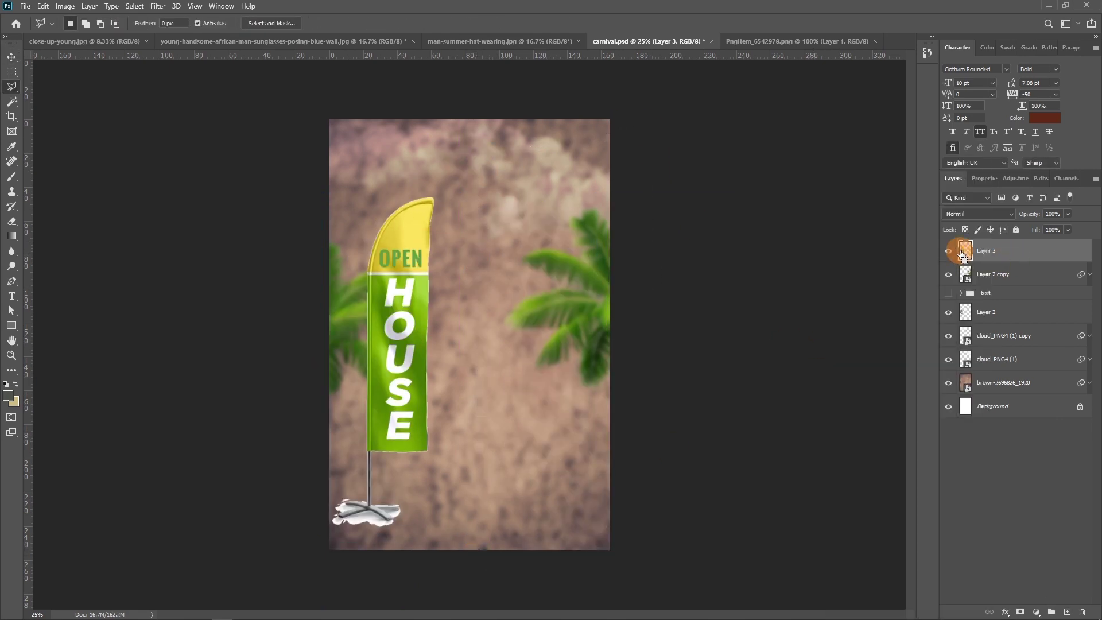
left_click_drag(558, 356, 488, 306)
key("Delete")
- Move the OPEN HOUSE flag toward the left edge and duplicate it
mouse_move(394, 310)
left_mouse_down()
mouse_move(384, 353)
mouse_move(354, 371)
left_mouse_up()
key("ctrl+plus")
key("ctrl+minus")
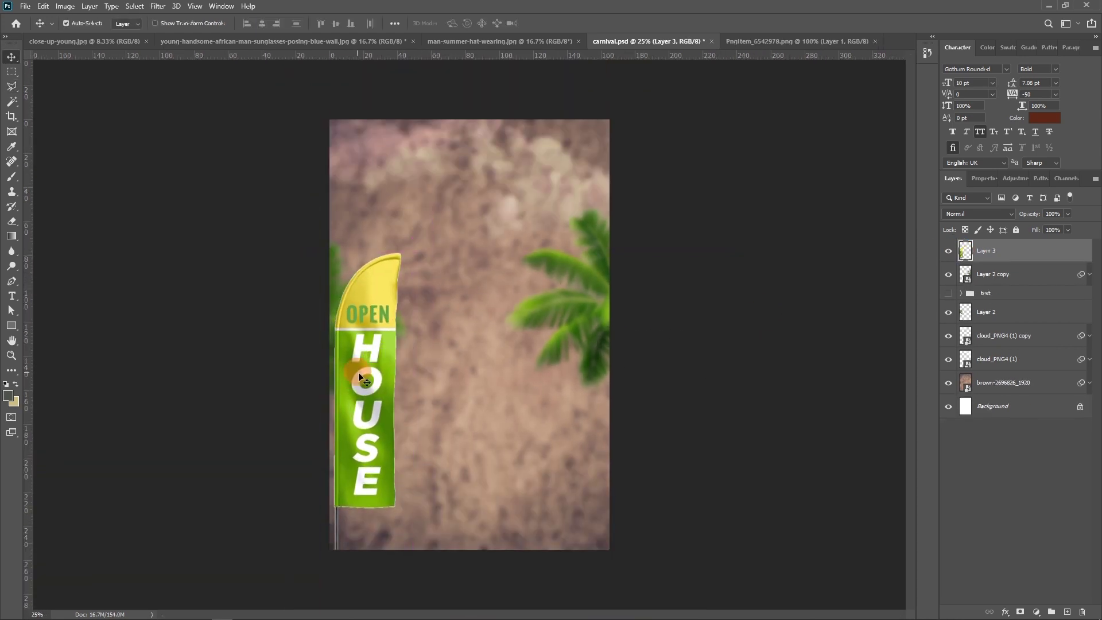
key("ctrl+j")
- Flip the flag copy horizontally, move it to the right edge, and group both flags
left_click(43, 6)
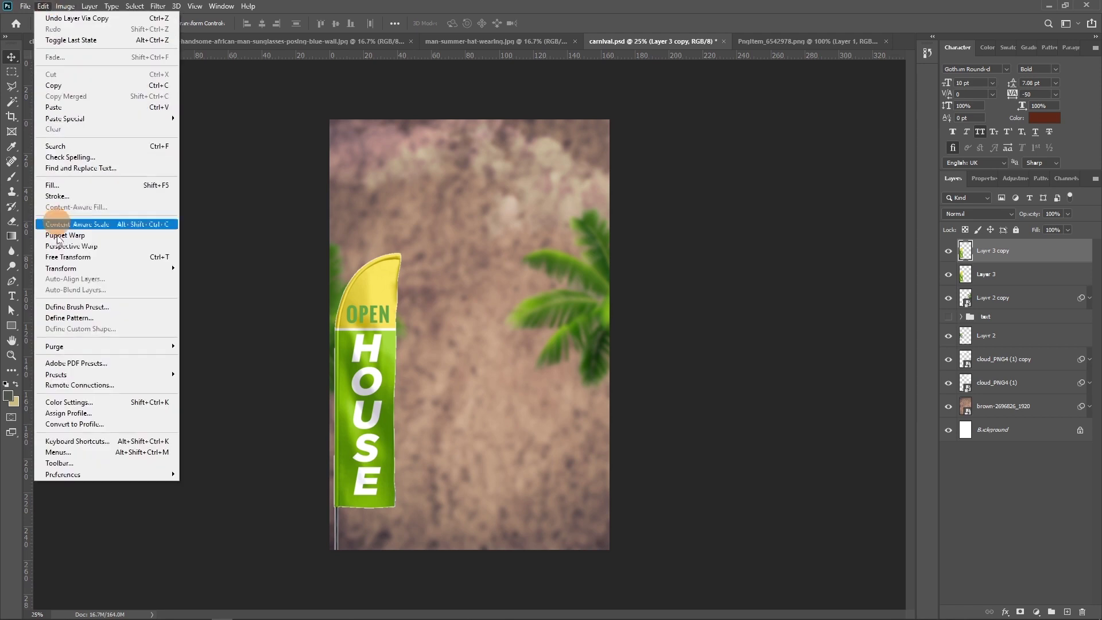
left_click(240, 444)
mouse_move(378, 386)
left_mouse_down()
mouse_move(546, 370)
mouse_move(583, 378)
left_mouse_up()
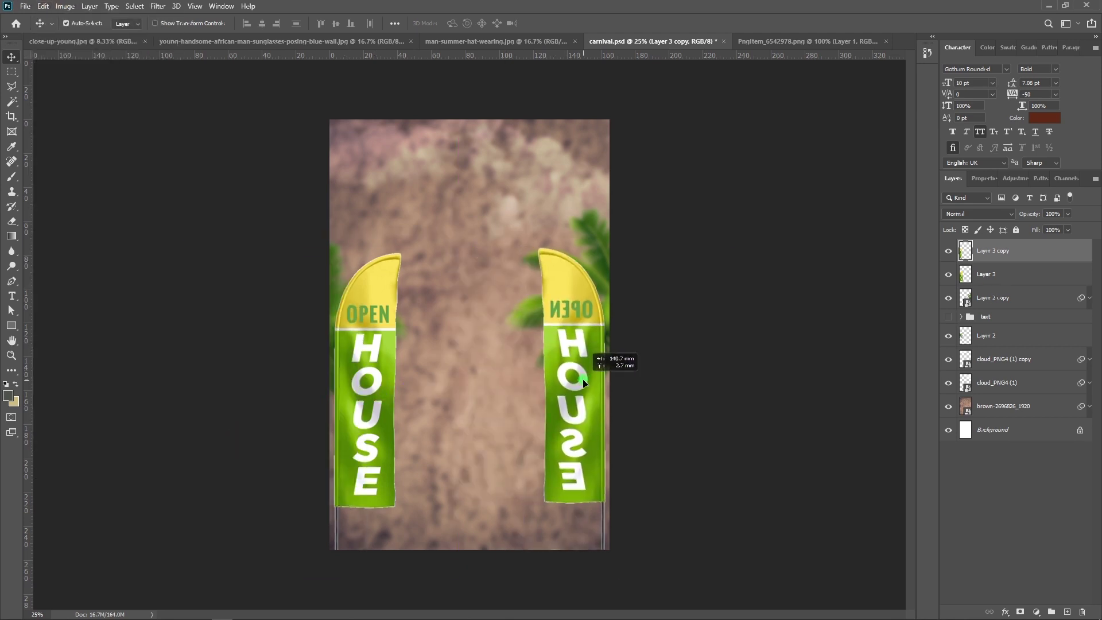
left_click(1012, 278, "shift")
key("ctrl+g")
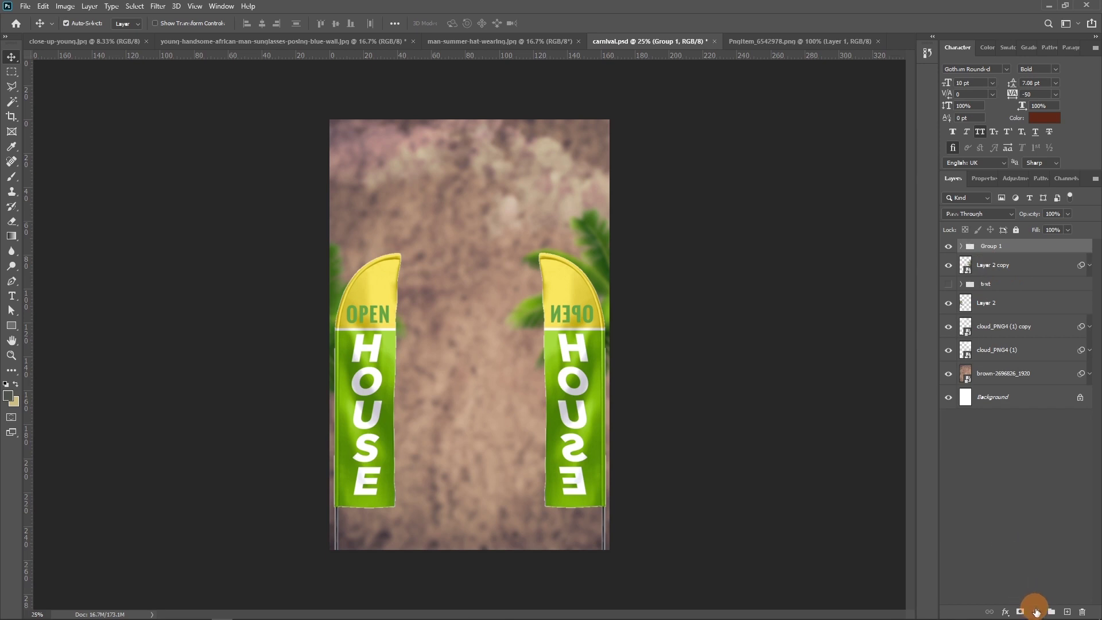
left_click(1036, 612)
- Add a Curves adjustment layer clipped to the flags below it
left_click(1007, 440)
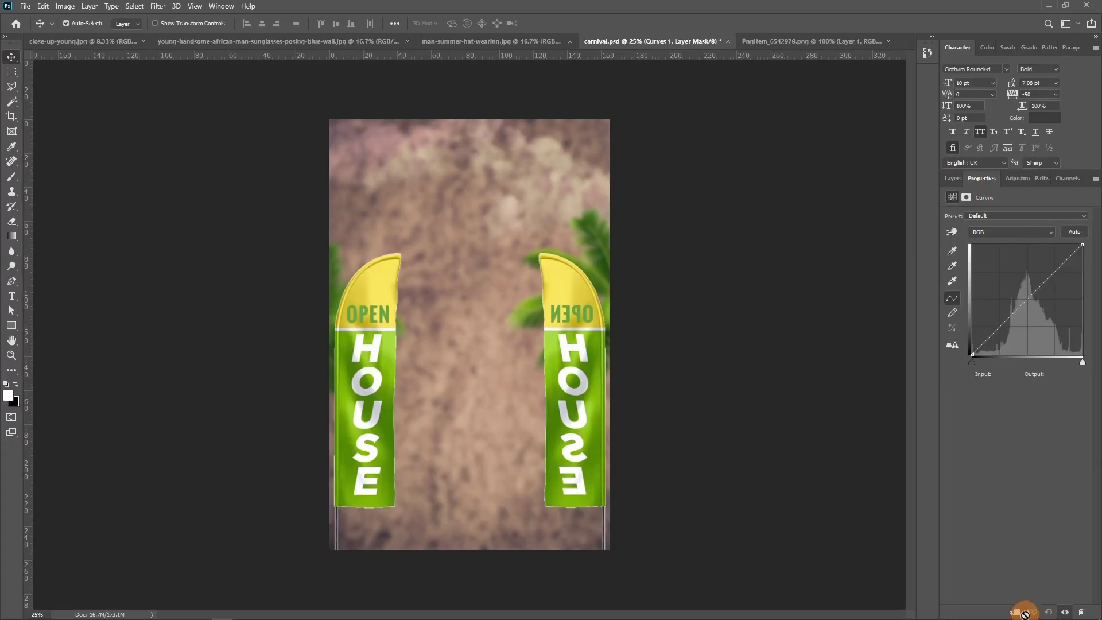
left_click(1017, 611)
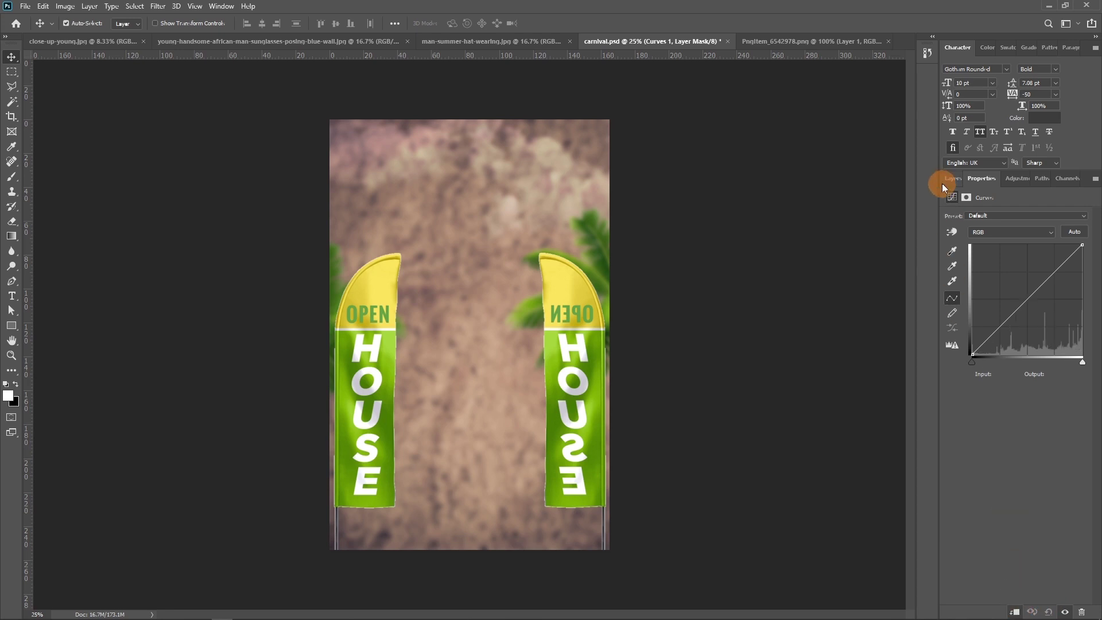
left_click(951, 177)
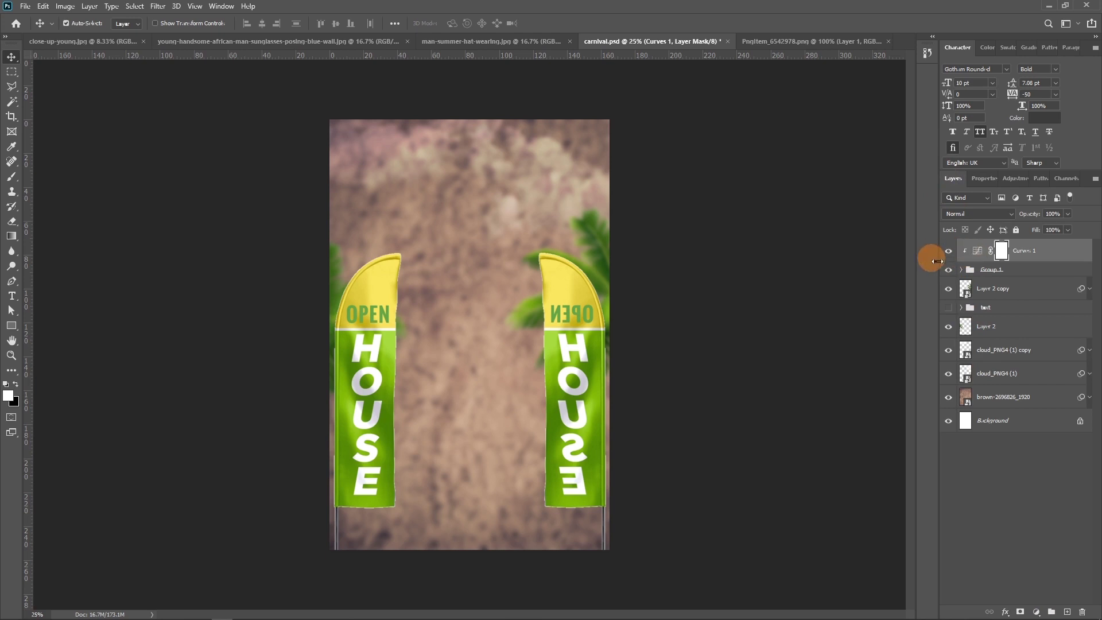
left_click(981, 179)
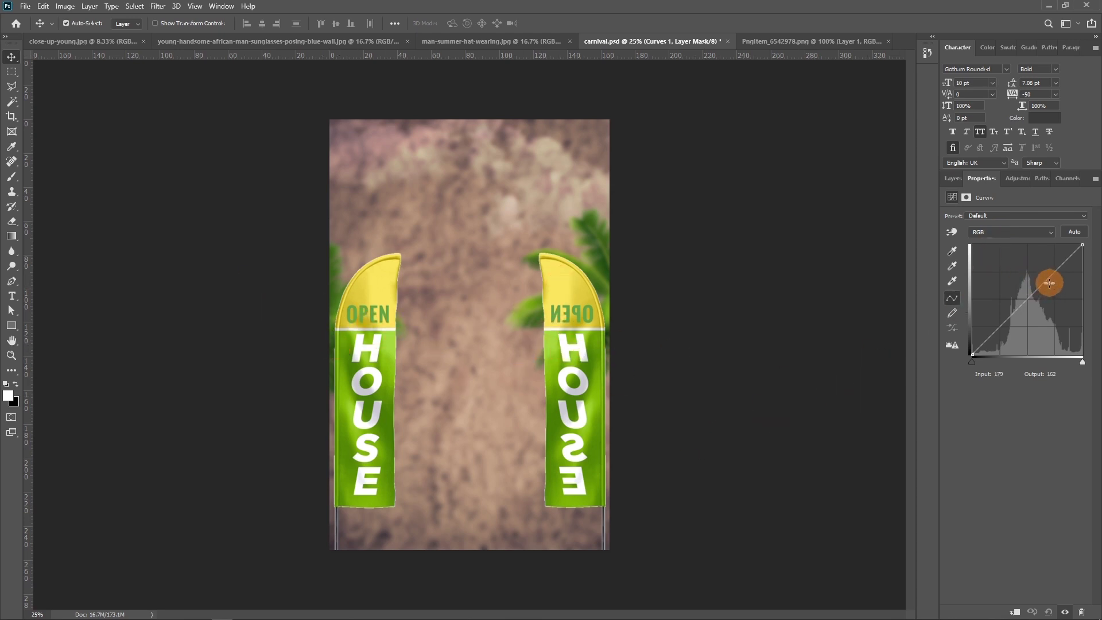
left_click_drag(1048, 281, 1011, 270)
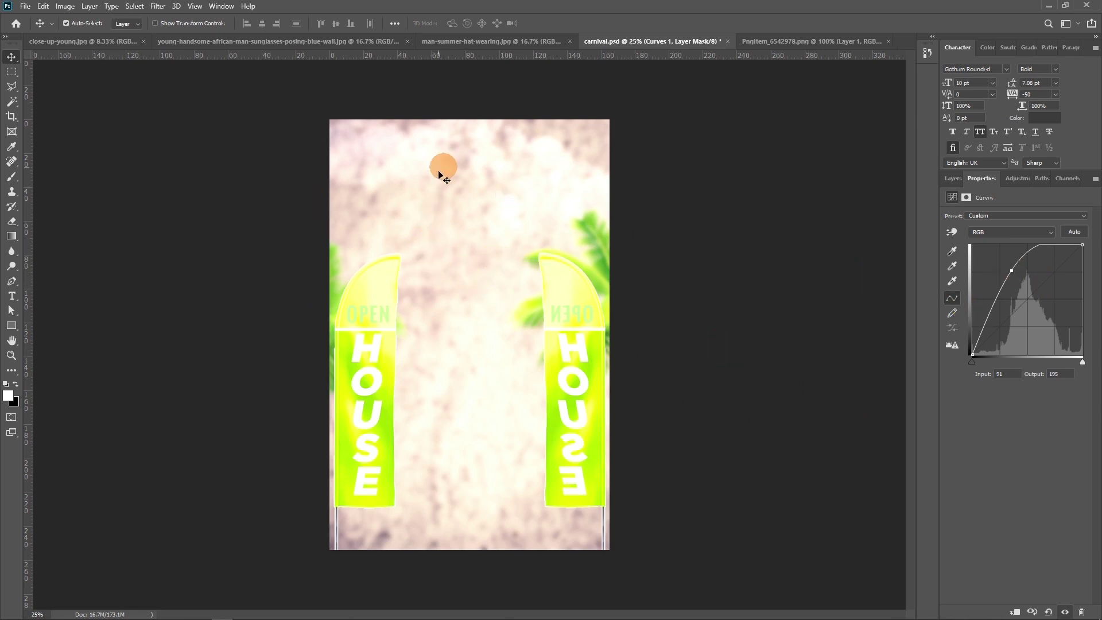
left_click(1015, 612)
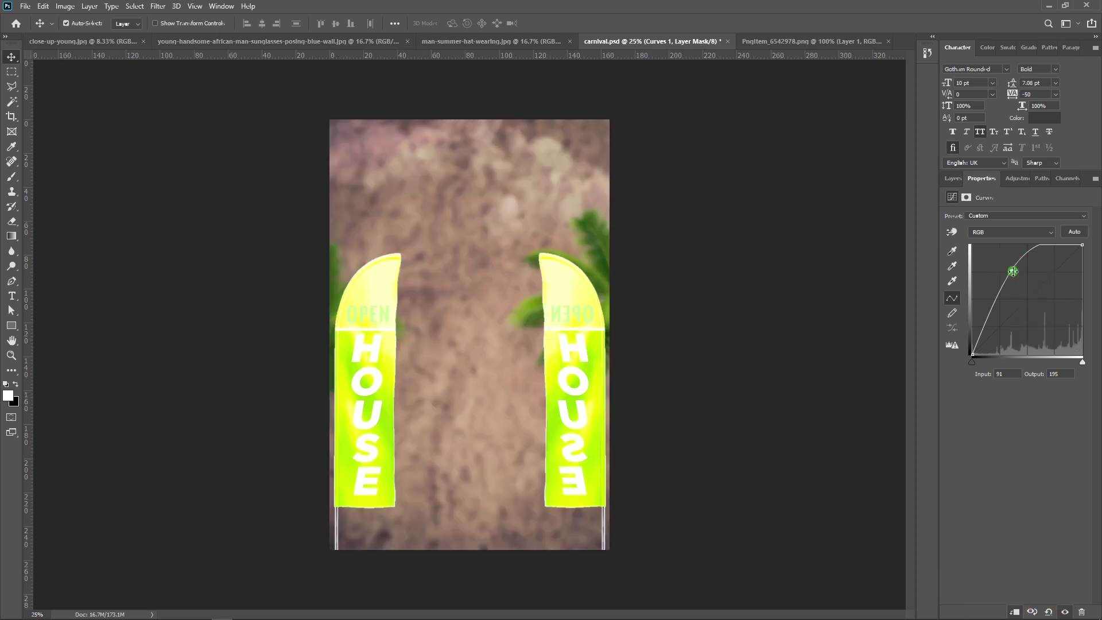
- Reshape the curve into an S, lifting highlights and deepening shadows on the flags
left_click_drag(1012, 271, 1097, 348)
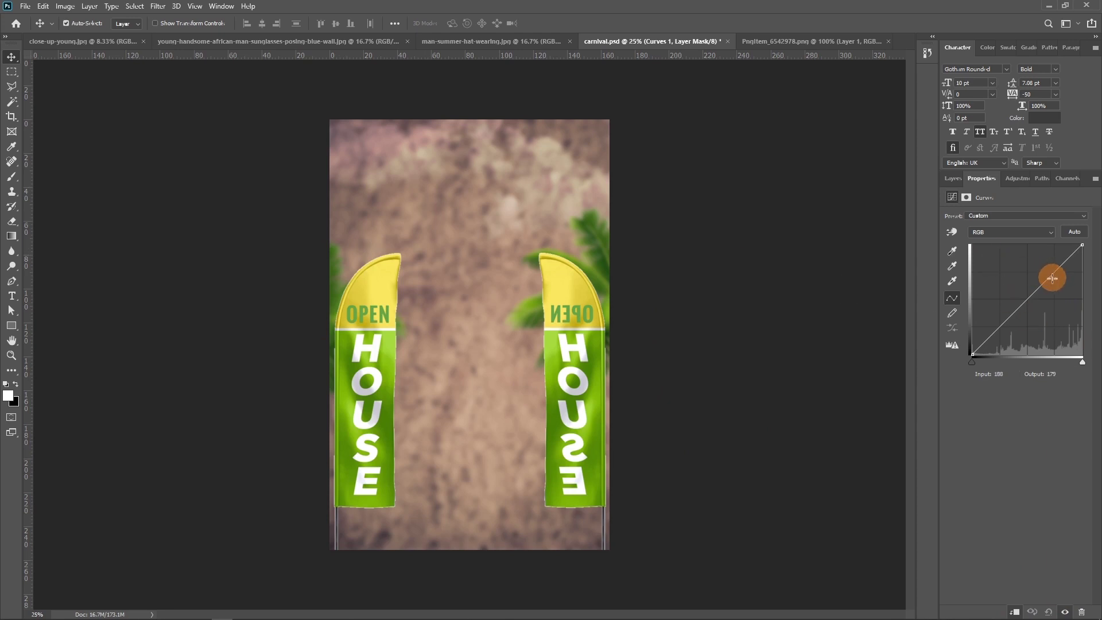
left_click_drag(1049, 277, 1050, 268)
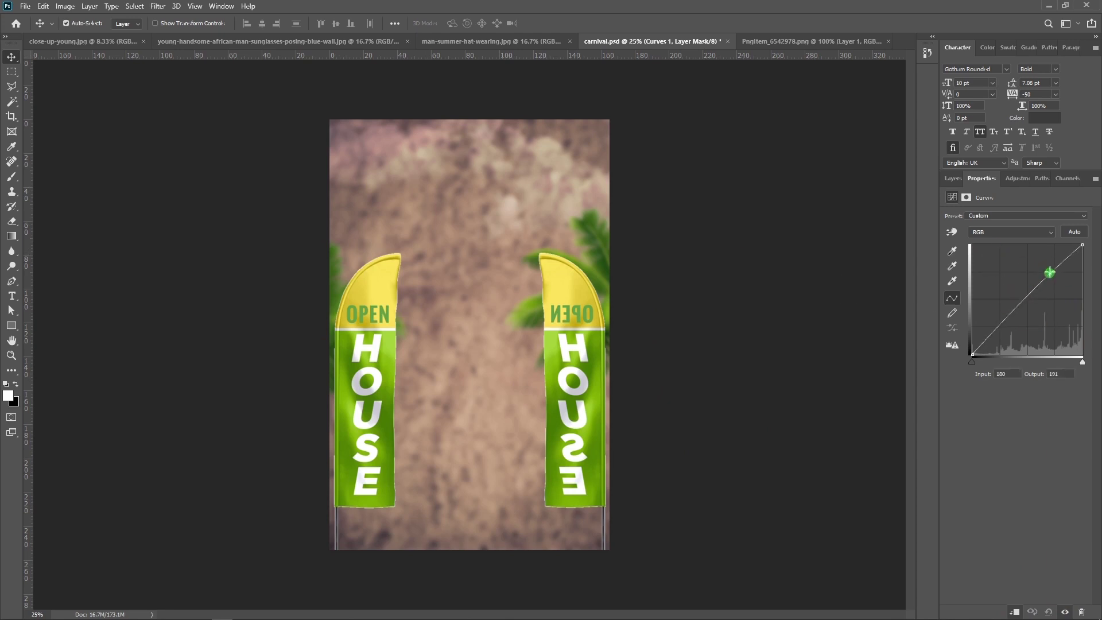
left_click_drag(1003, 314, 1008, 325)
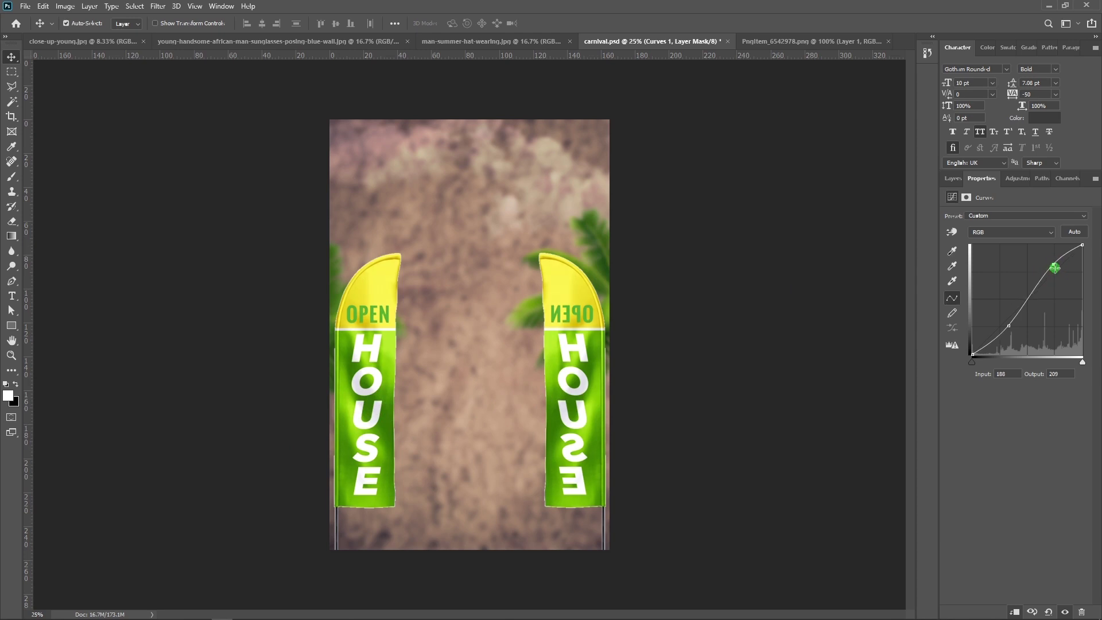
left_click_drag(1013, 323, 1010, 328)
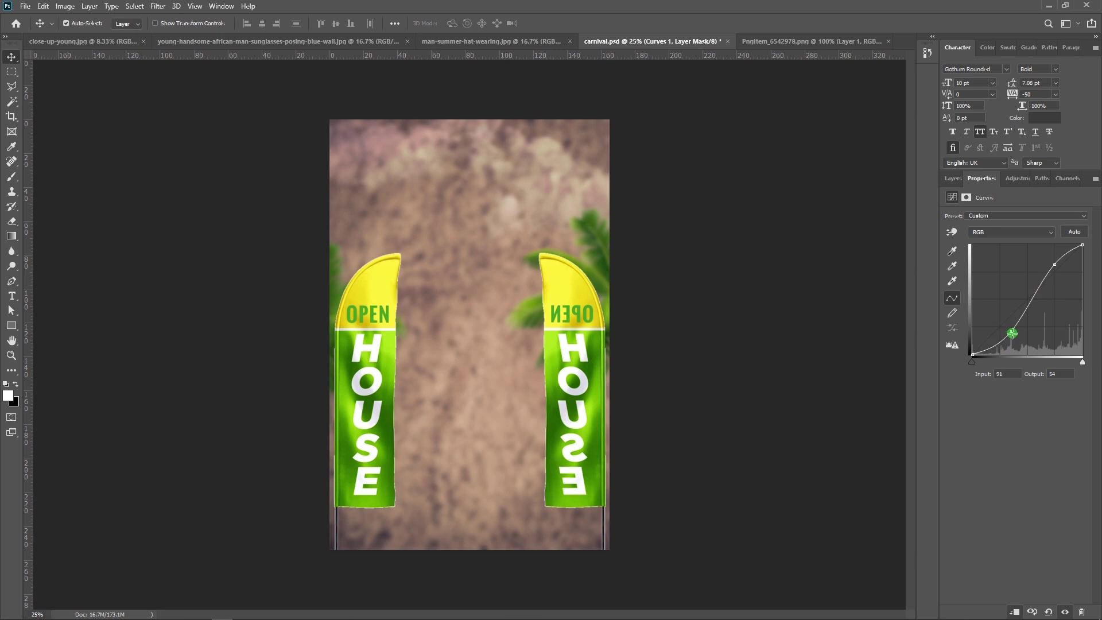
left_click_drag(1012, 333, 1011, 331)
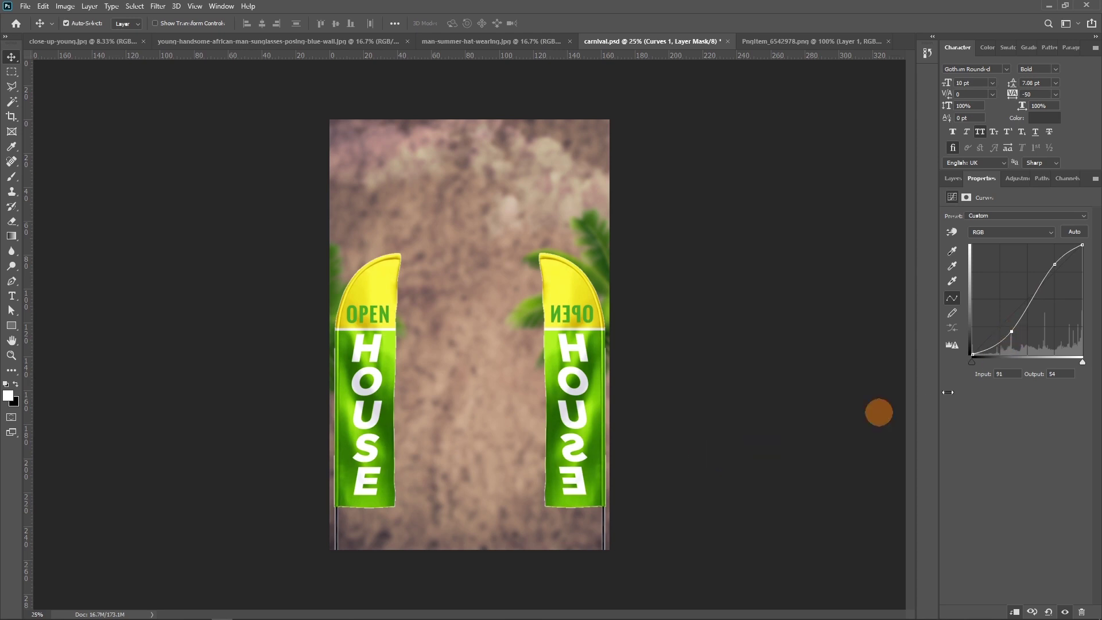
- Apply a 9.8-pixel Gaussian Blur to the Layer 3 copy flag
left_click(948, 182)
left_click(404, 238)
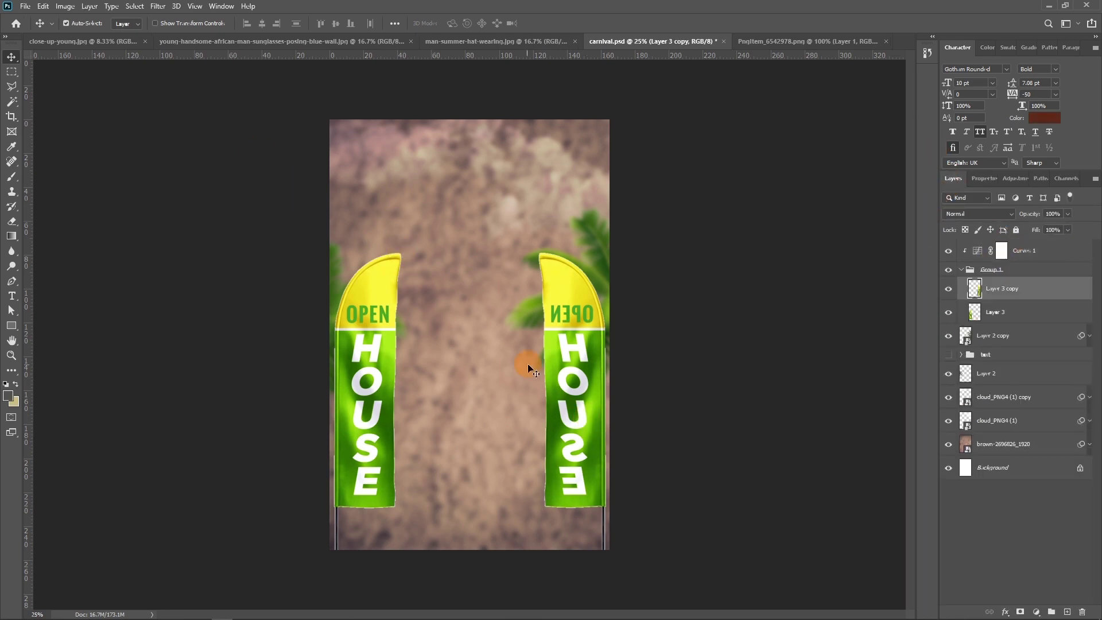
left_click(155, 8)
left_click(328, 192)
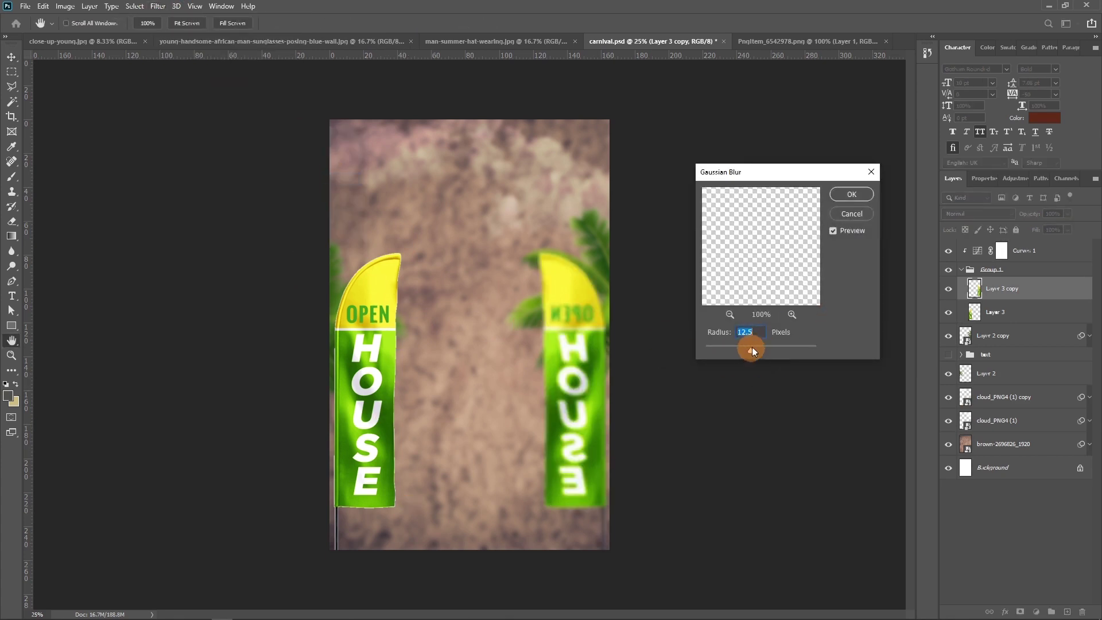
left_click_drag(750, 351, 746, 350)
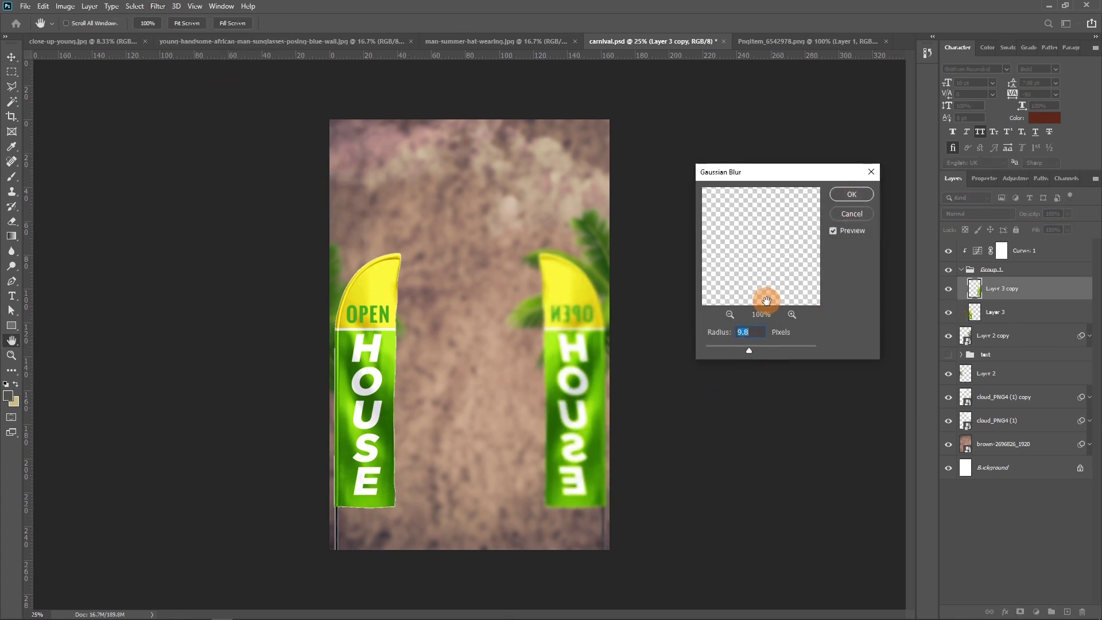
left_click(852, 195)
- Convert Layer 3 to a Smart Object, blur it 10 pixels, and collapse Group 1
left_click(1023, 312)
right_click(1003, 317)
left_click(922, 307)
left_click(158, 6)
left_click(338, 183)
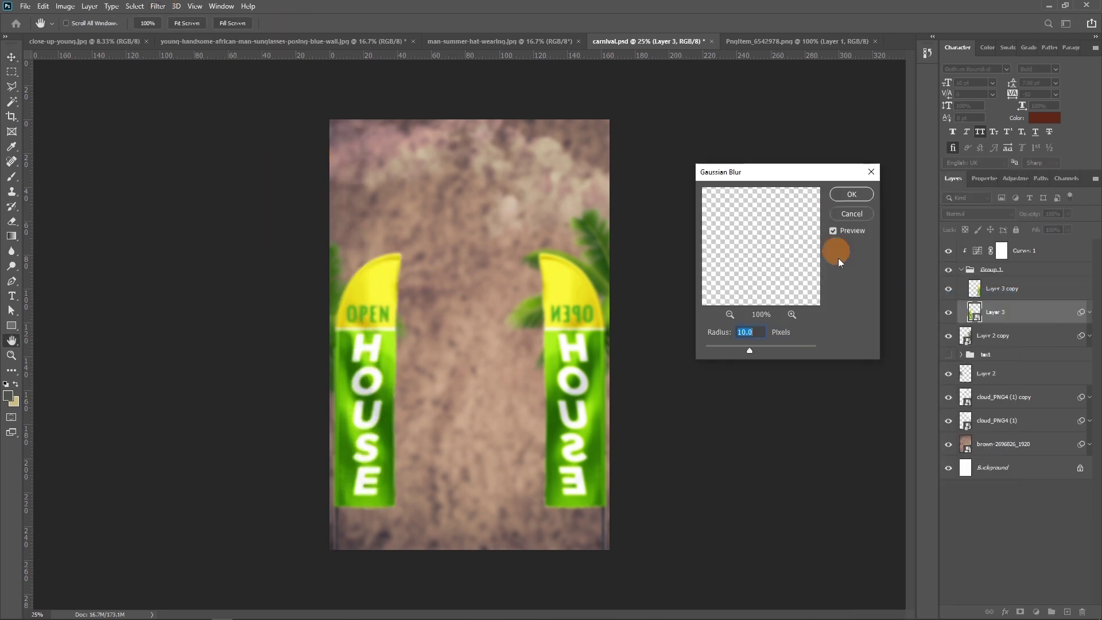
left_click(851, 194)
left_click(975, 269)
left_click(948, 251)
left_click(557, 462)
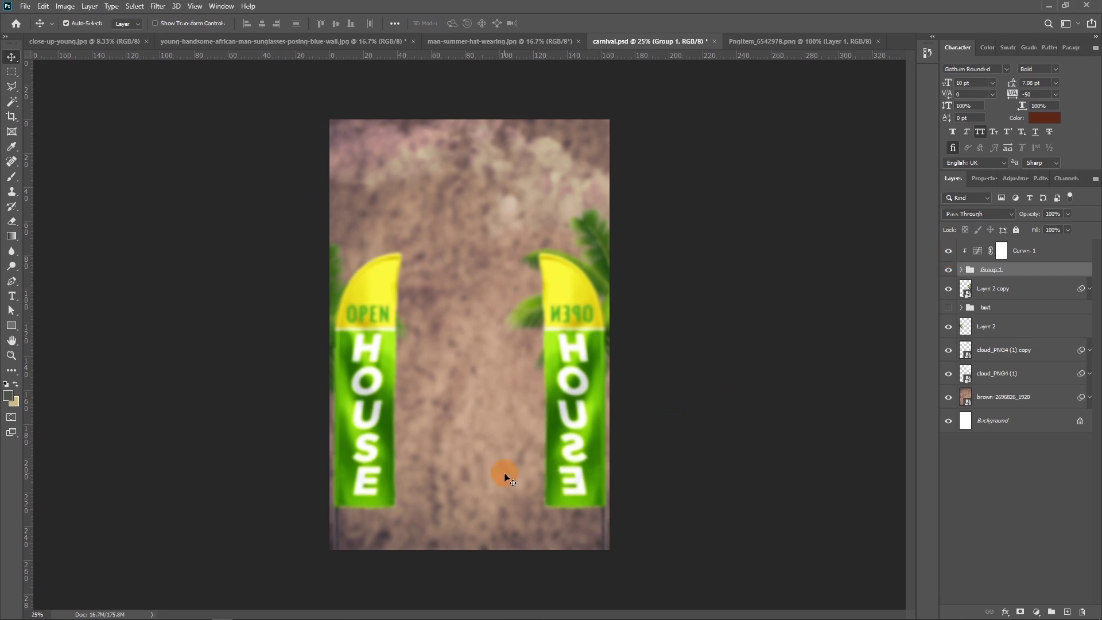
- Enlarge the man in sunglasses, centre him at the poster's bottom, then select Layer 3
left_click_drag(501, 465, 499, 463)
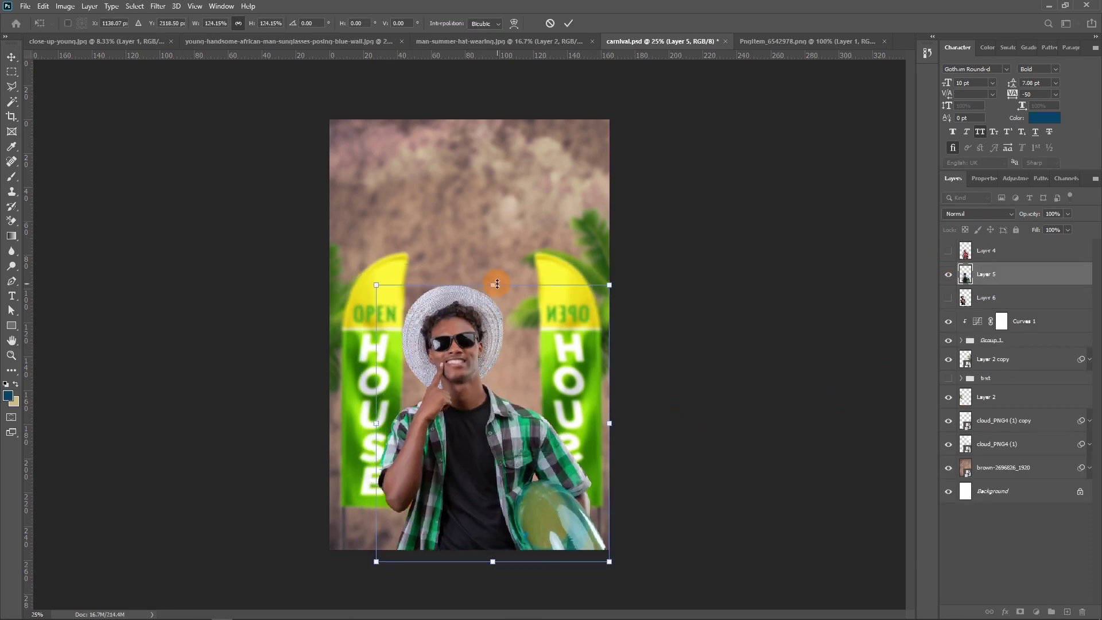
left_click_drag(492, 284, 490, 281)
left_click_drag(457, 463, 459, 466)
double_click(463, 468)
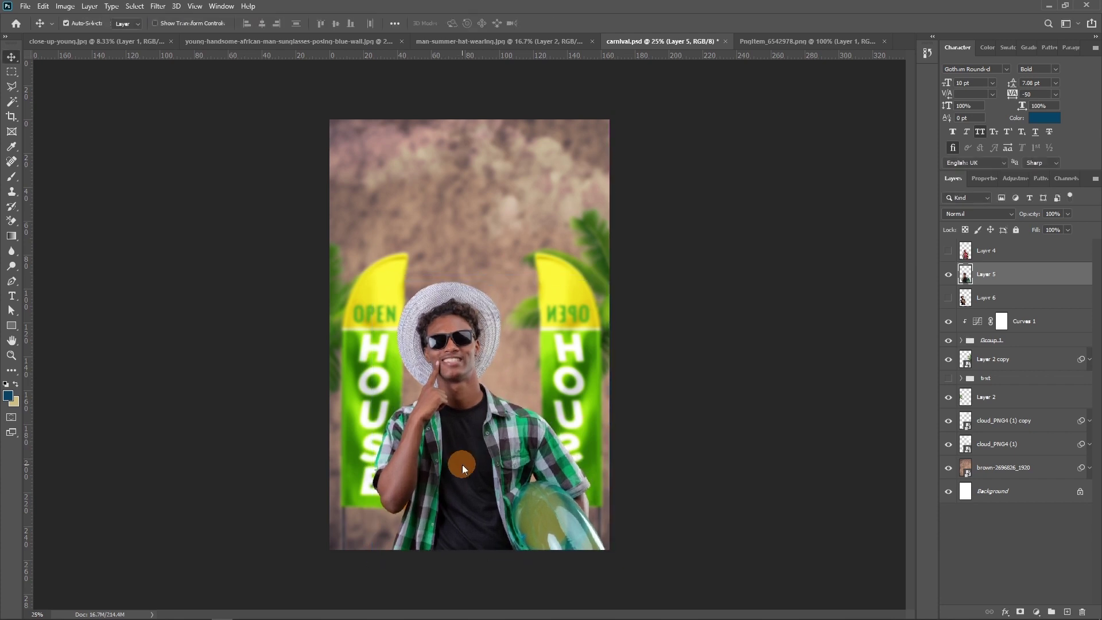
left_click(368, 409)
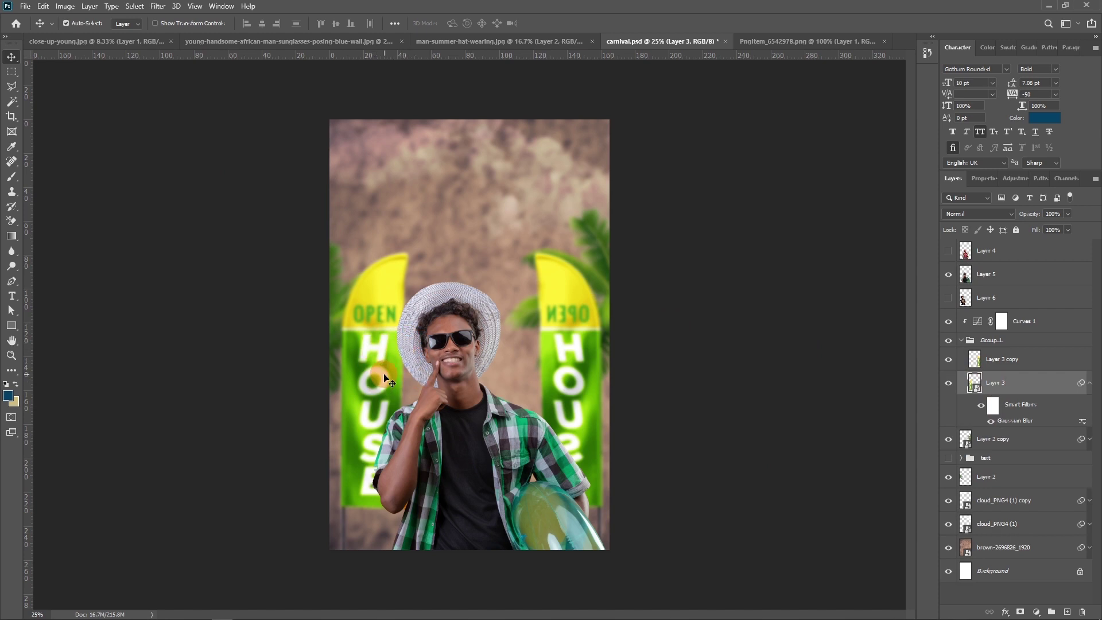
left_click(65, 7)
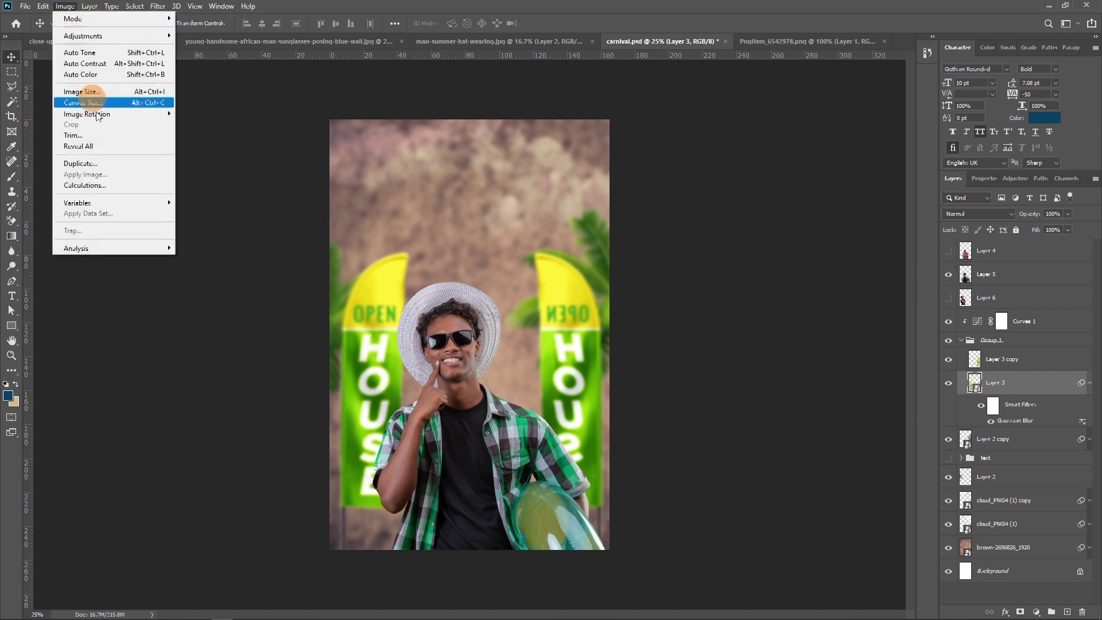
- Flip Layer 3 and Layer 3 copy horizontally and move each flag inward toward the man
left_click(219, 445)
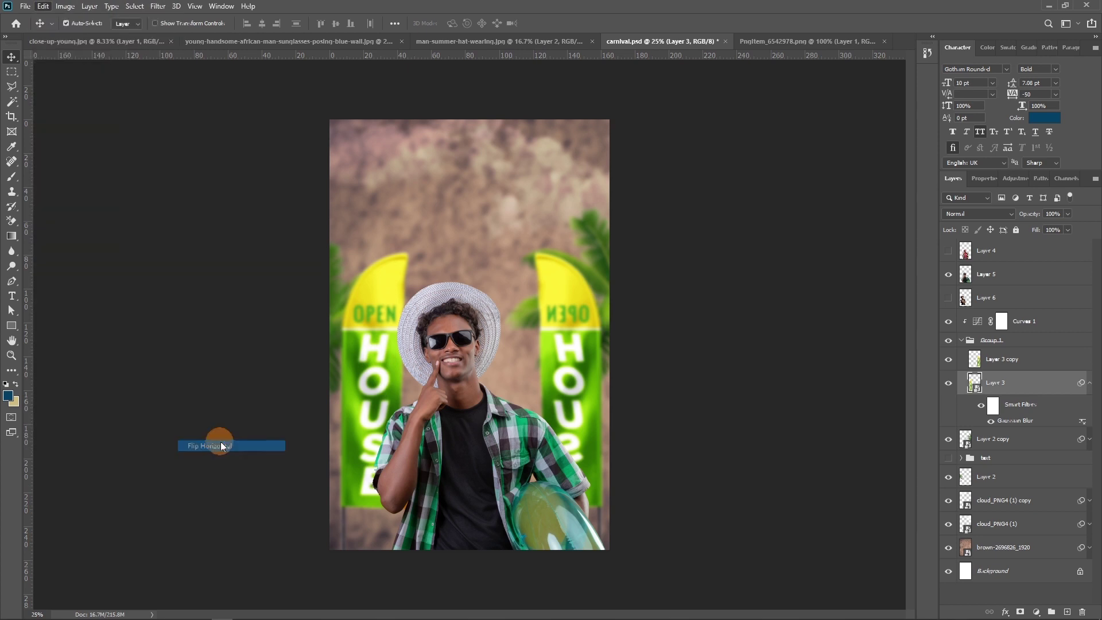
left_click_drag(353, 389, 380, 399)
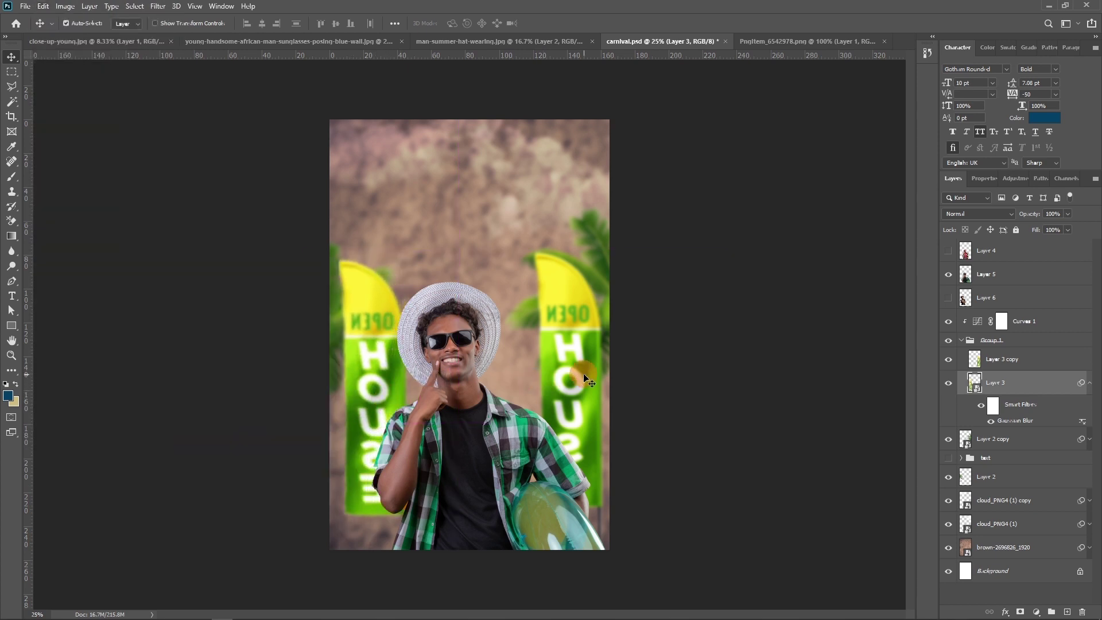
left_click(348, 231)
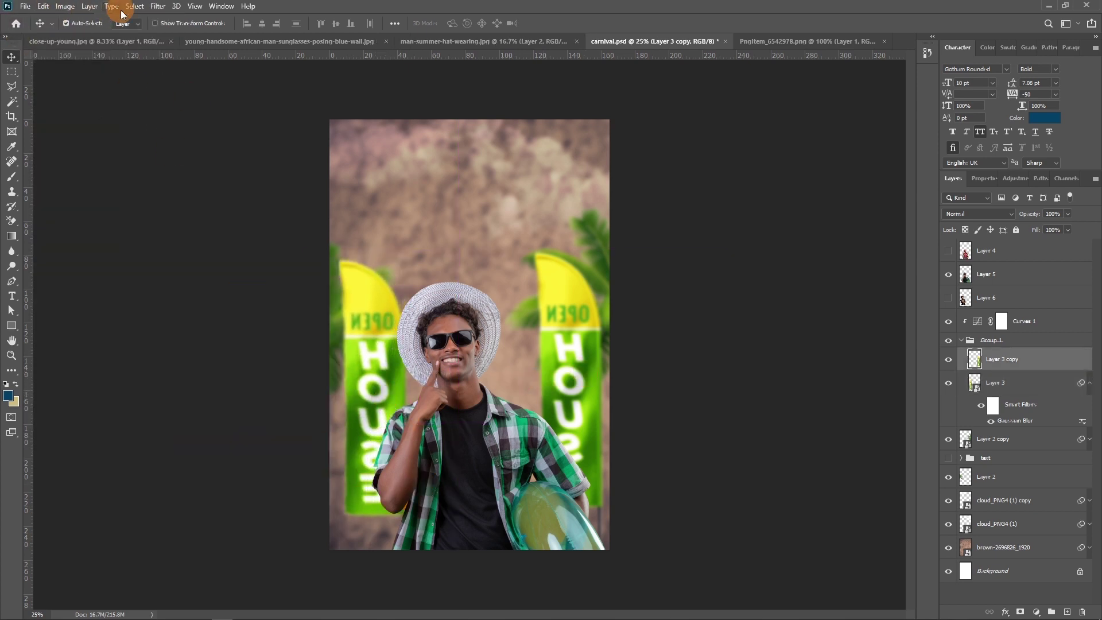
left_click(68, 7)
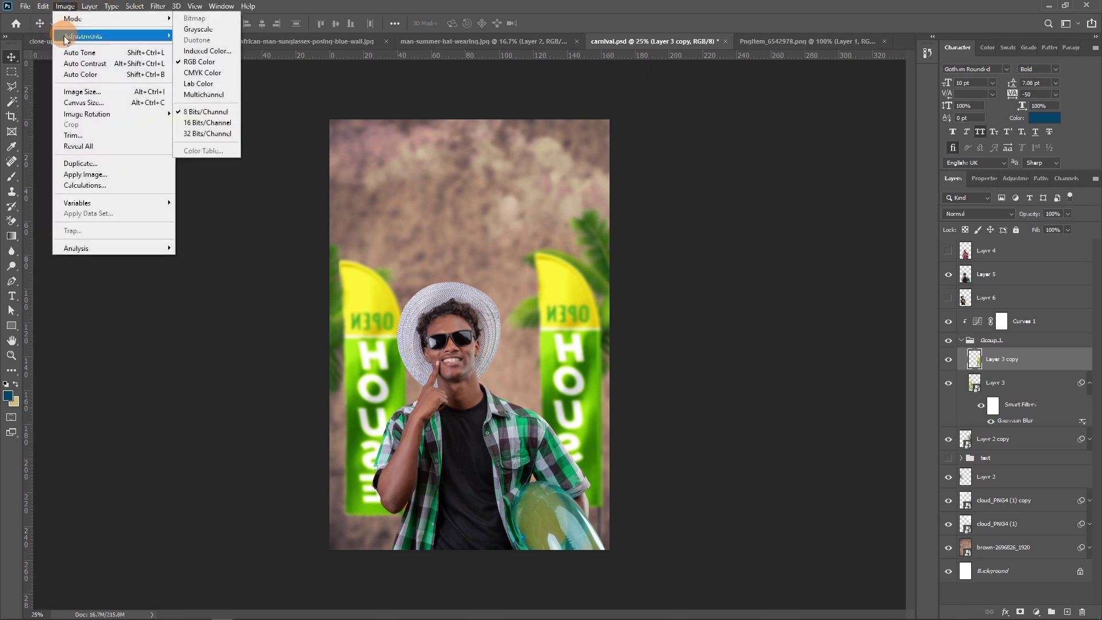
mouse_move(61, 267)
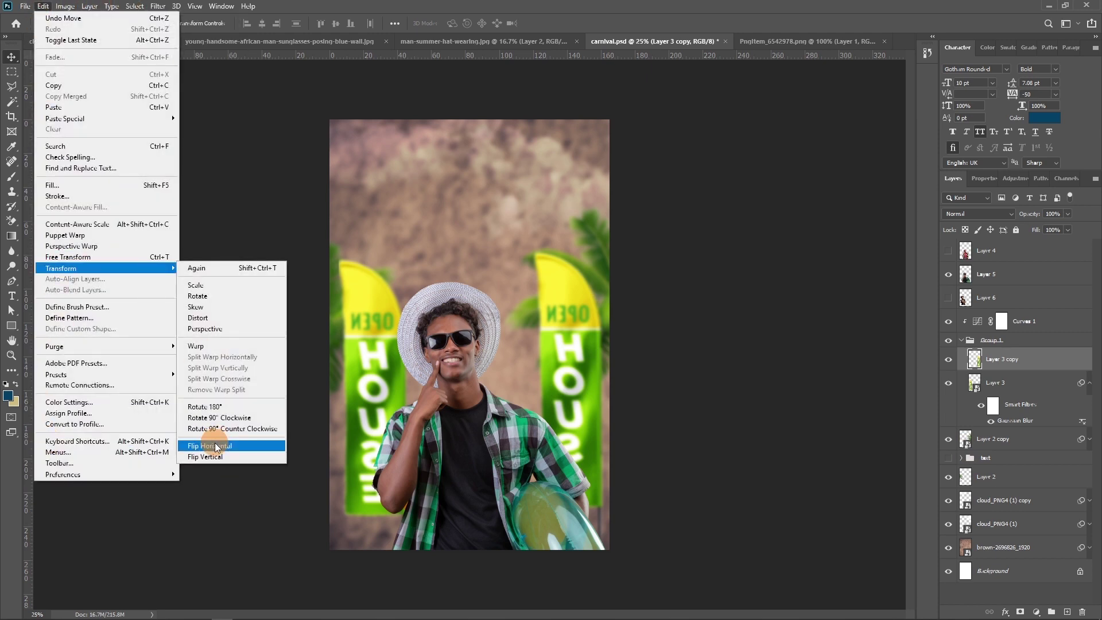
left_click(215, 446)
left_click_drag(569, 376, 533, 397)
- Nudge the man slightly right and select both Layer 3 and Layer 3 copy
mouse_move(408, 402)
left_mouse_down()
mouse_move(473, 406)
mouse_move(465, 449)
left_mouse_up()
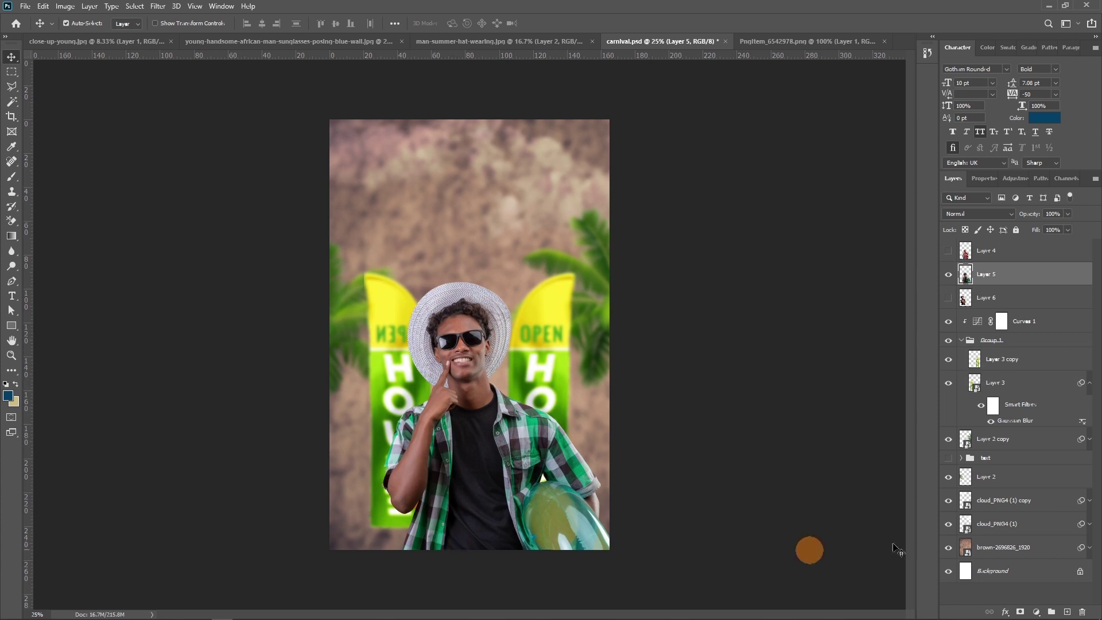
left_click(1017, 394)
left_click(1004, 361, "shift")
- Scale both flag layers up to about 133% and shift them into place
key("ctrl+t")
left_click(574, 245)
key("ctrl+minus")
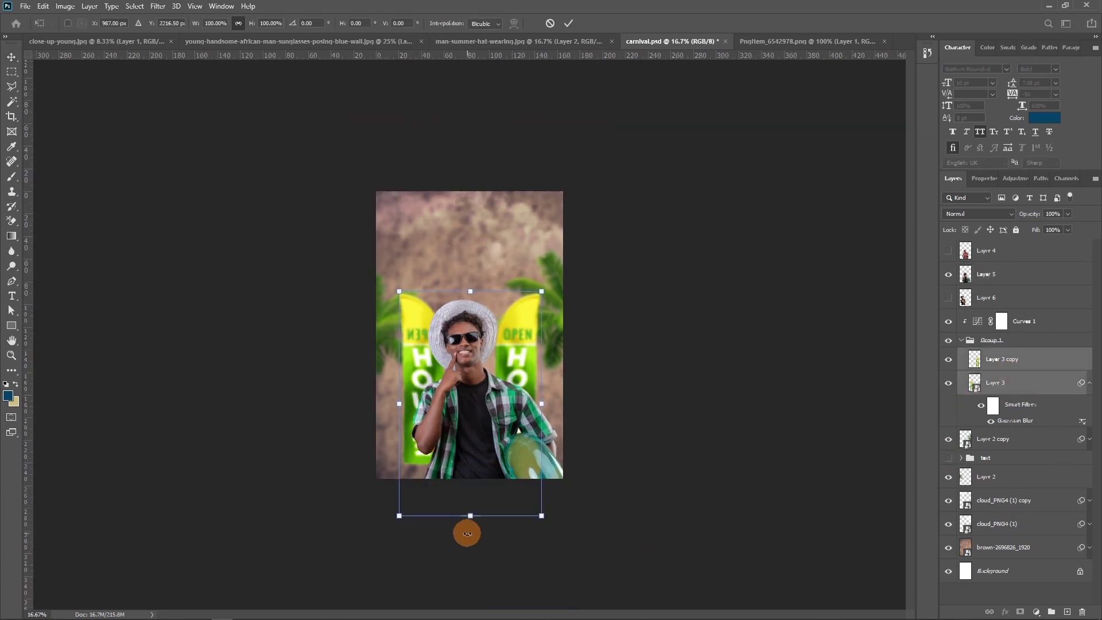
left_click_drag(472, 516, 473, 588)
left_click_drag(534, 352, 536, 353)
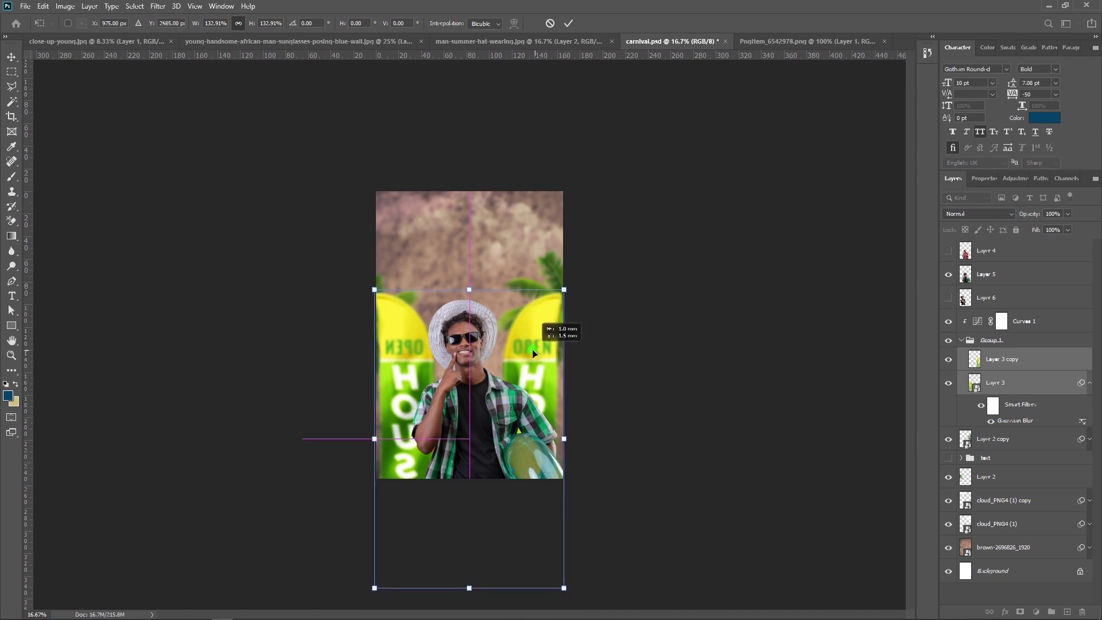
key("Return")
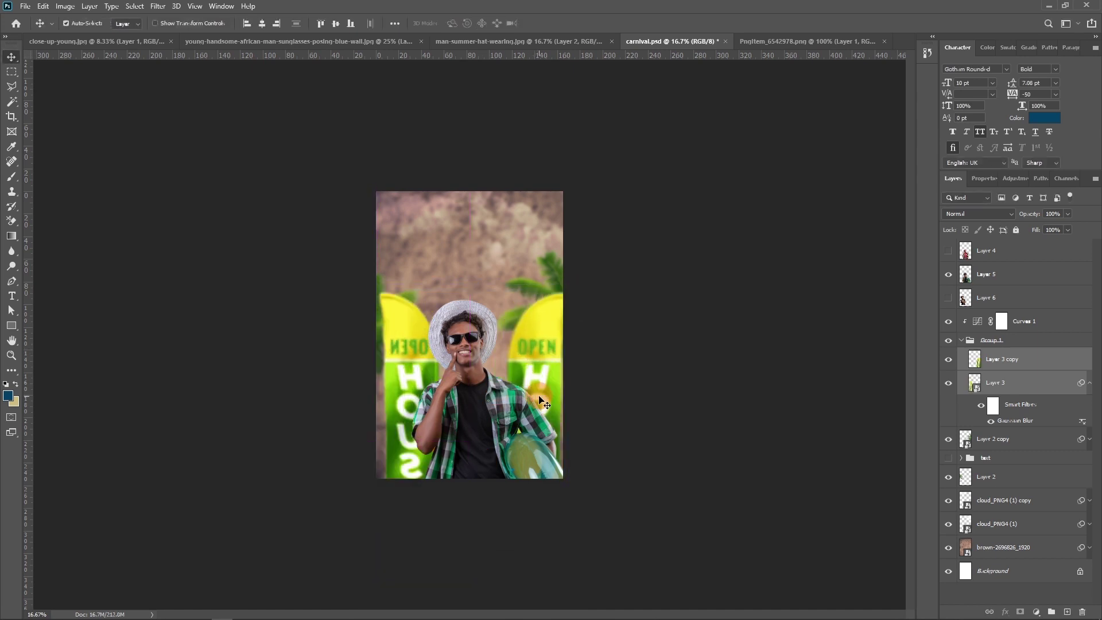
- Rotate the man's Layer 5 a few degrees clockwise and collapse Group 1
left_click(495, 402)
key("ctrl+t")
left_click_drag(583, 506, 580, 512)
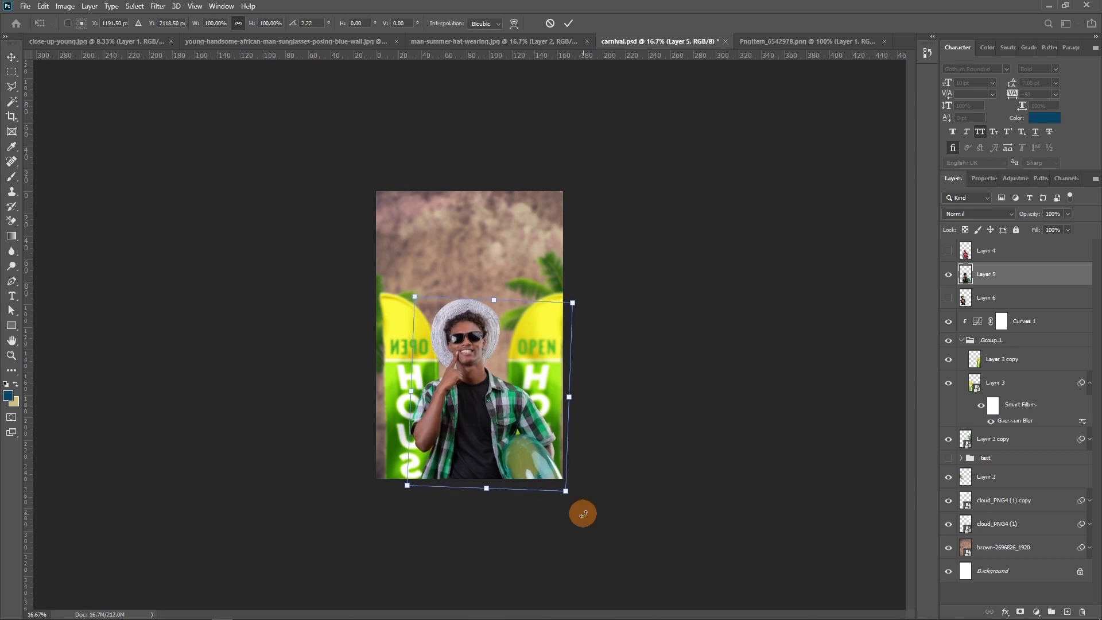
key("Return")
key("ctrl+plus")
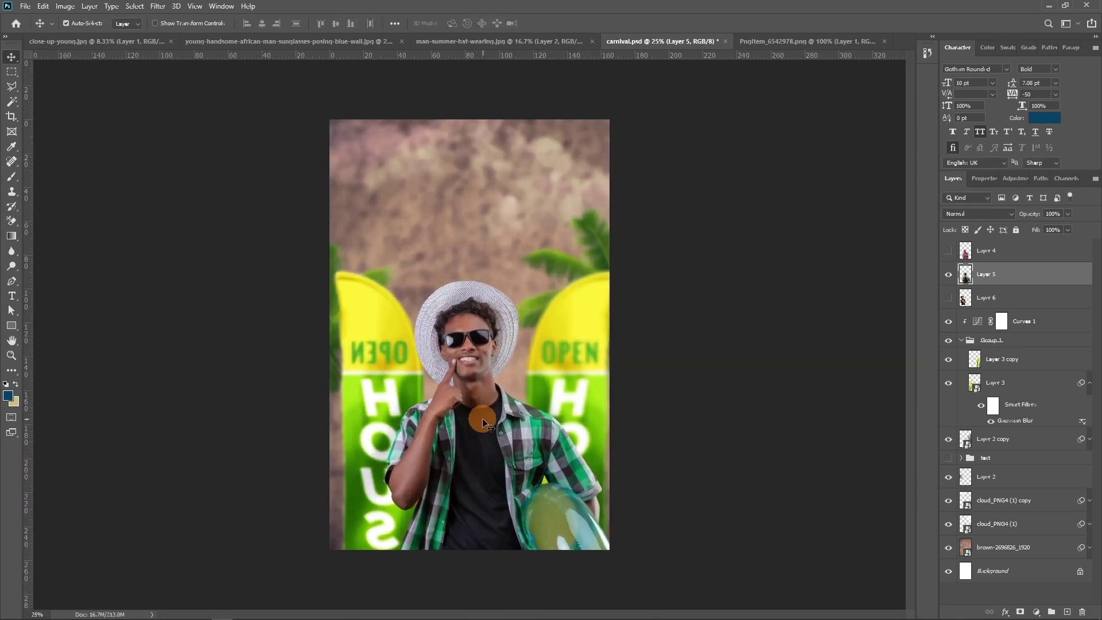
left_click(962, 341)
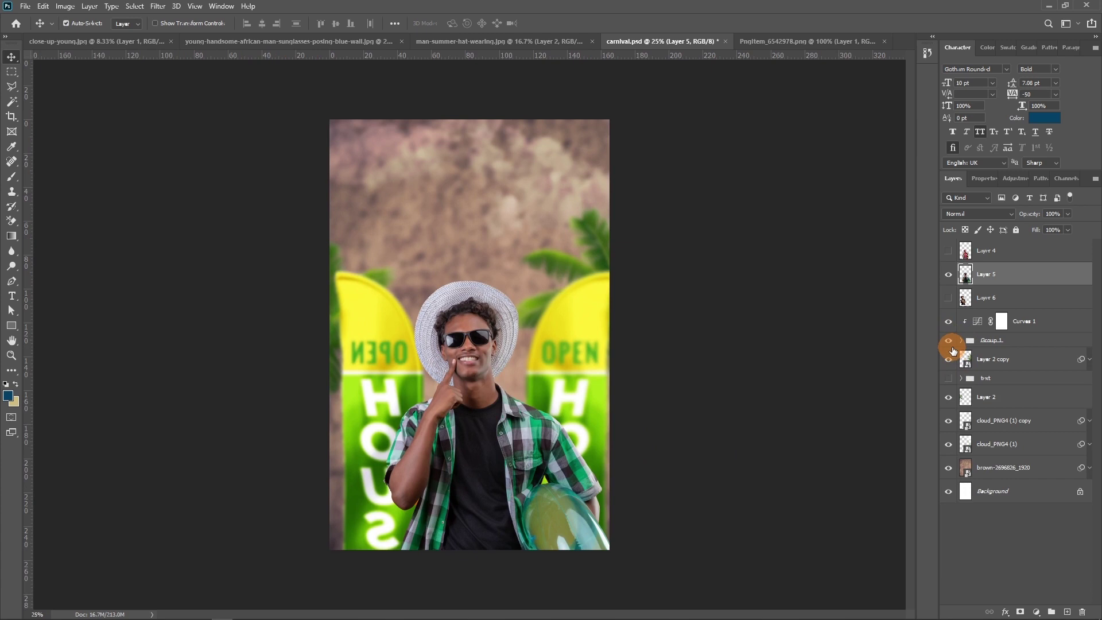
- Move Layer 4 and Layer 6 below the brown background layer
left_click(999, 303)
left_click(991, 250, "ctrl")
left_click_drag(991, 250, 979, 490)
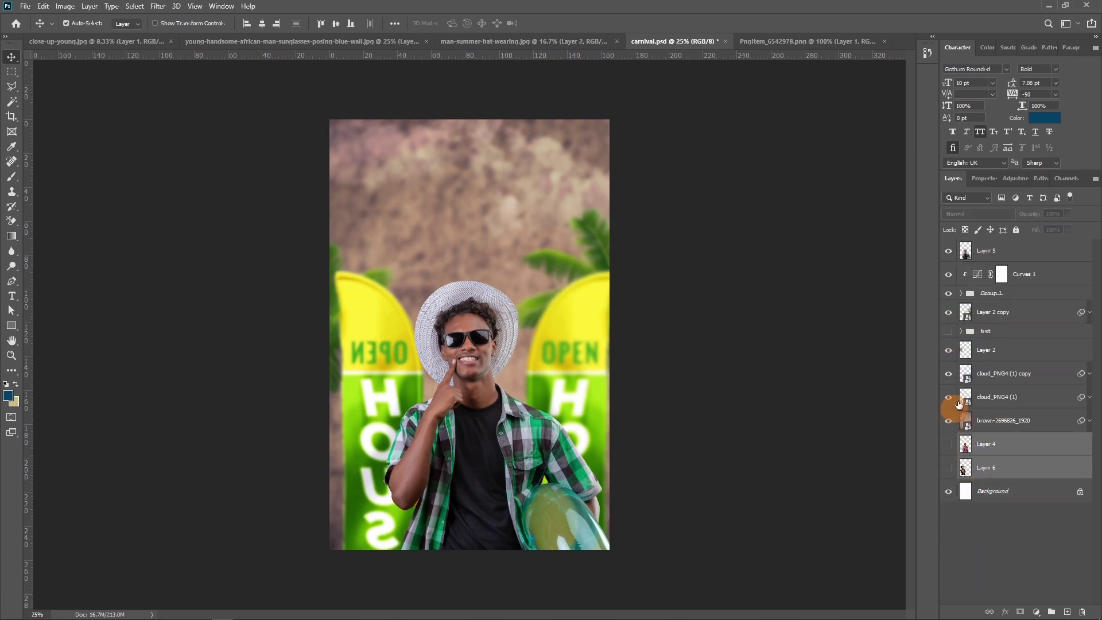
- Show the STREET CARNIVAL title group, raise it on the poster, and stack it above Layer 5
left_click(949, 336)
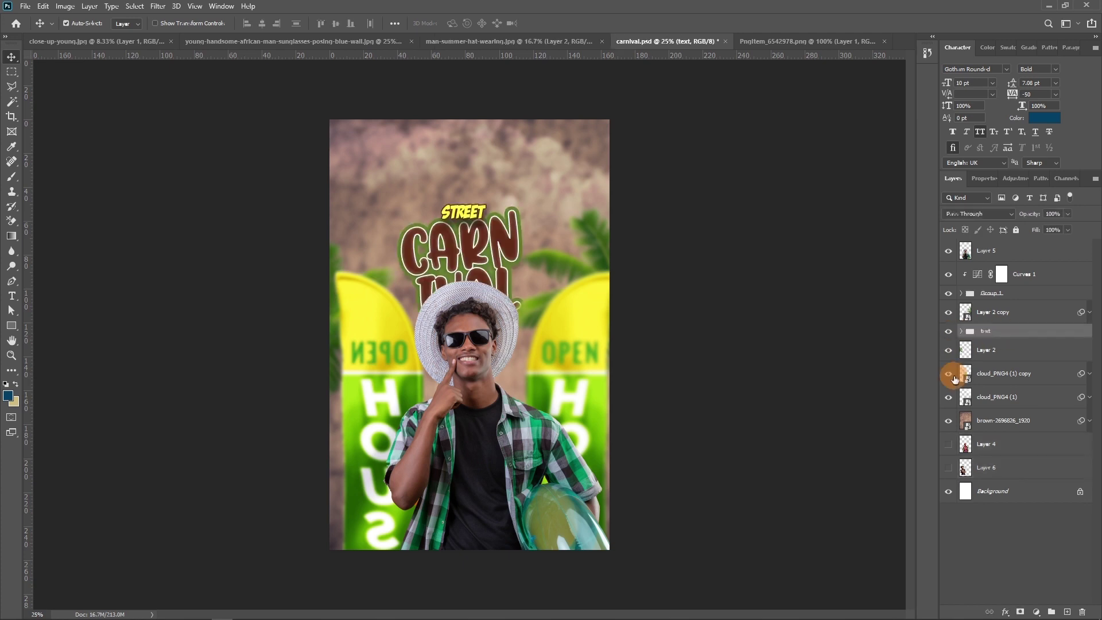
left_click(474, 363, "ctrl")
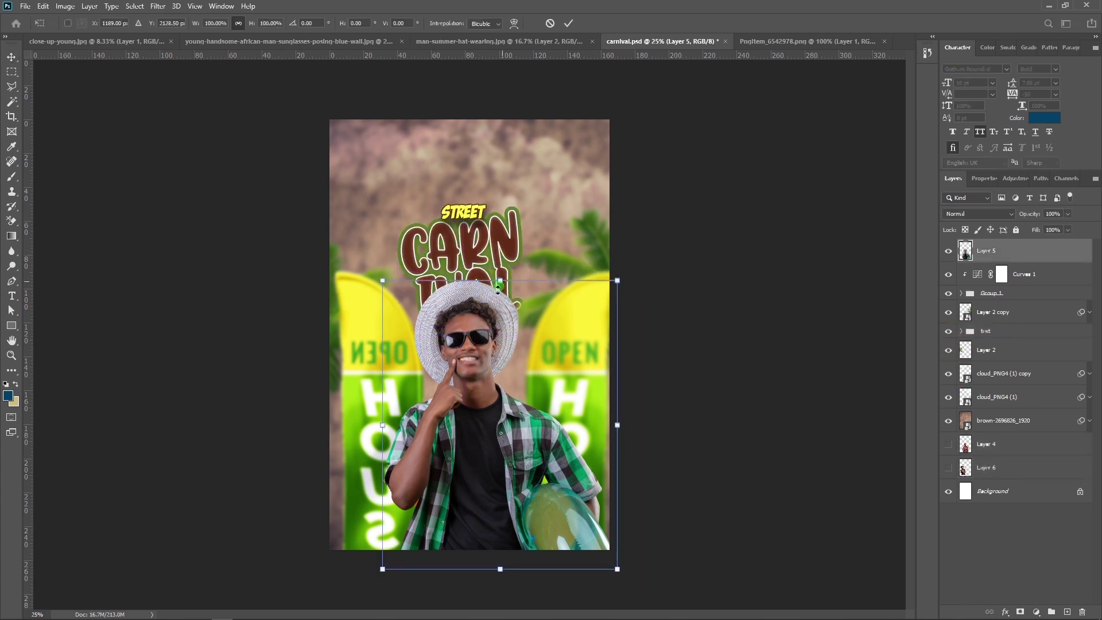
left_click_drag(477, 254, 477, 224)
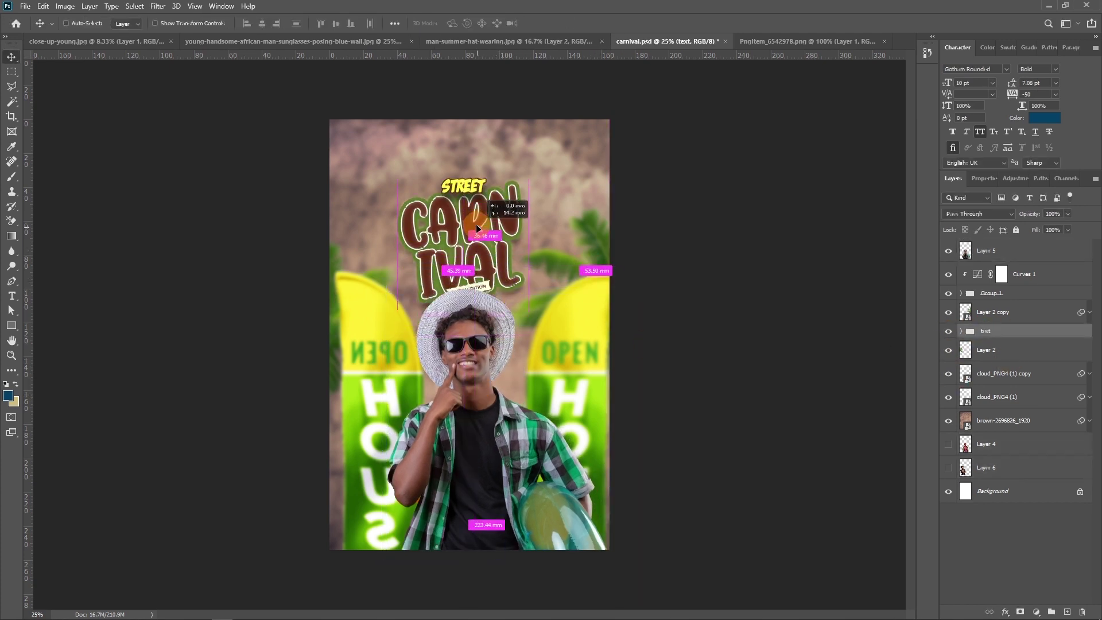
left_click_drag(986, 331, 979, 245)
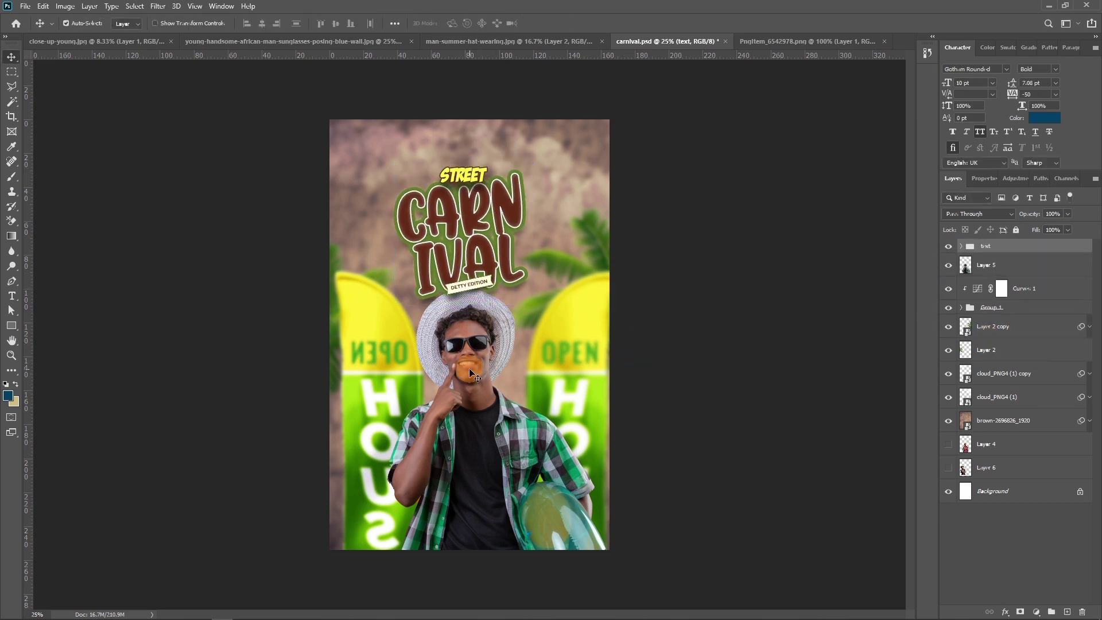
left_click_drag(573, 376, 565, 378)
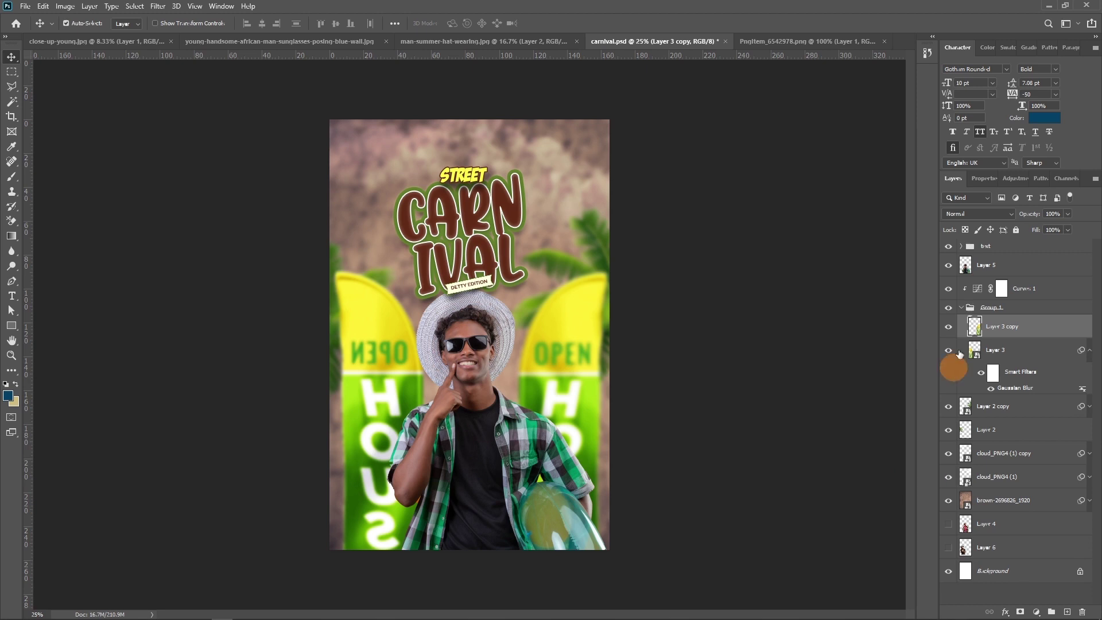
left_click(961, 307)
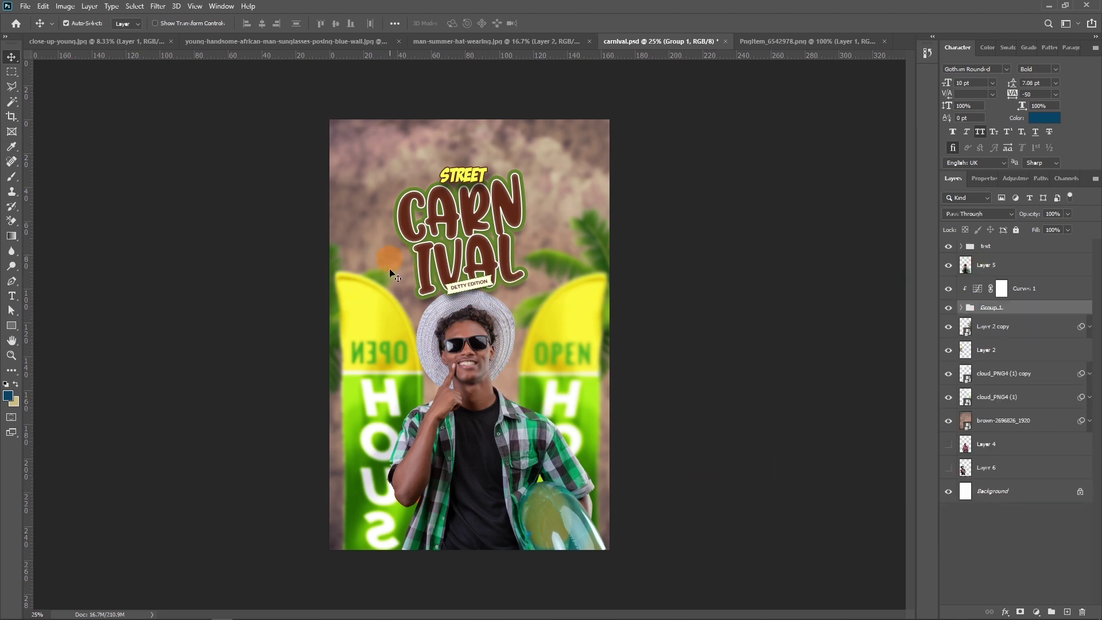
left_click(1014, 267)
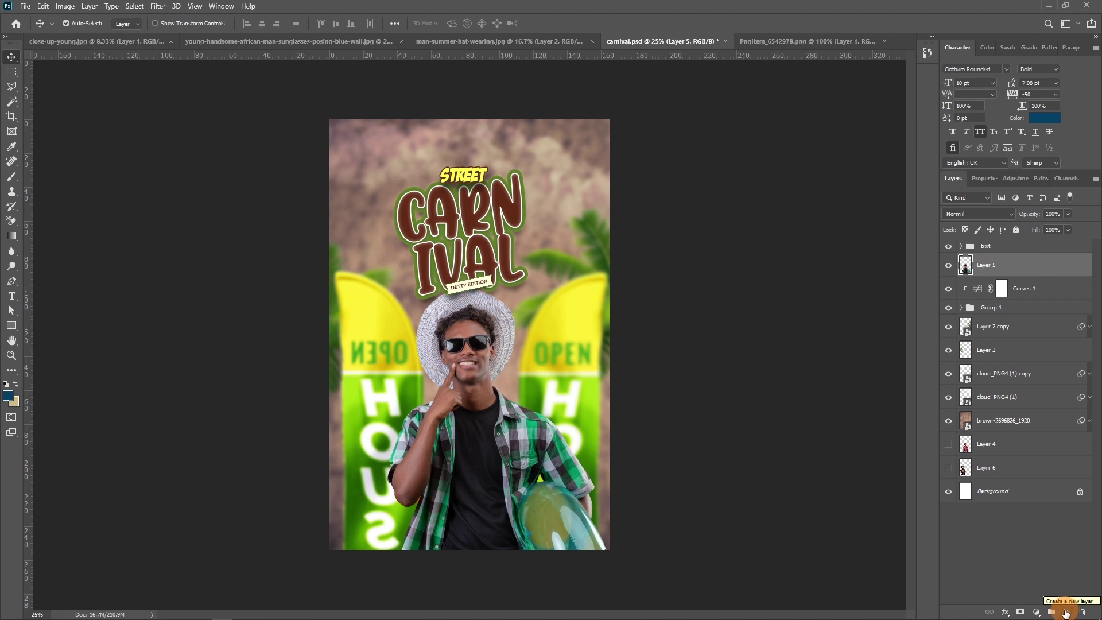
- Add new Layer 7 above Layer 5 with Screen blending and the Brush tool
left_click(1065, 613)
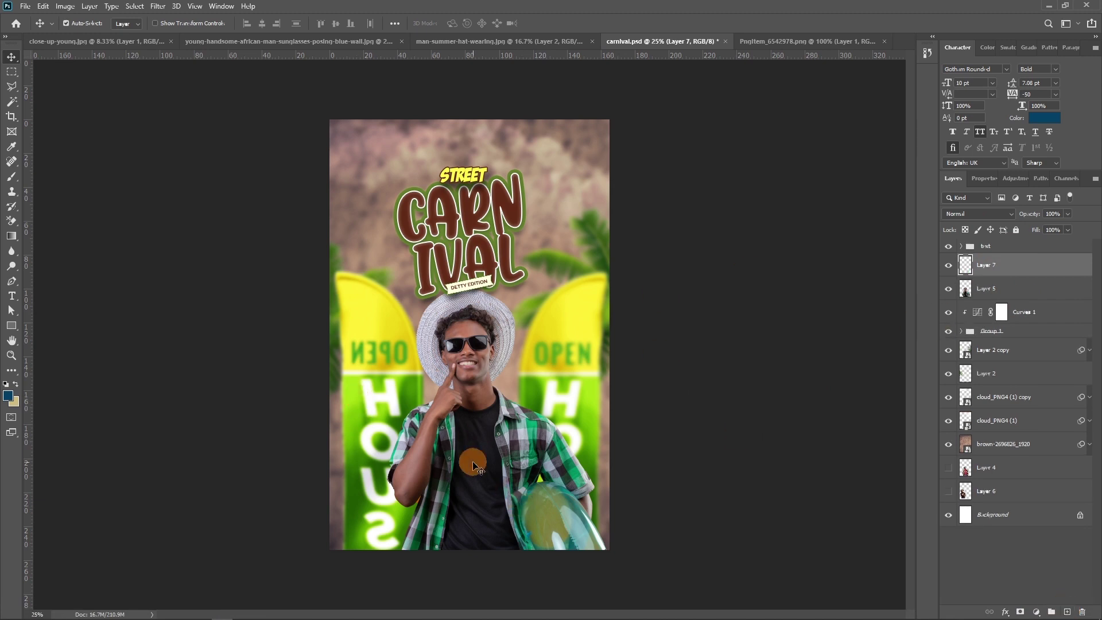
left_click(11, 176)
left_click(991, 248)
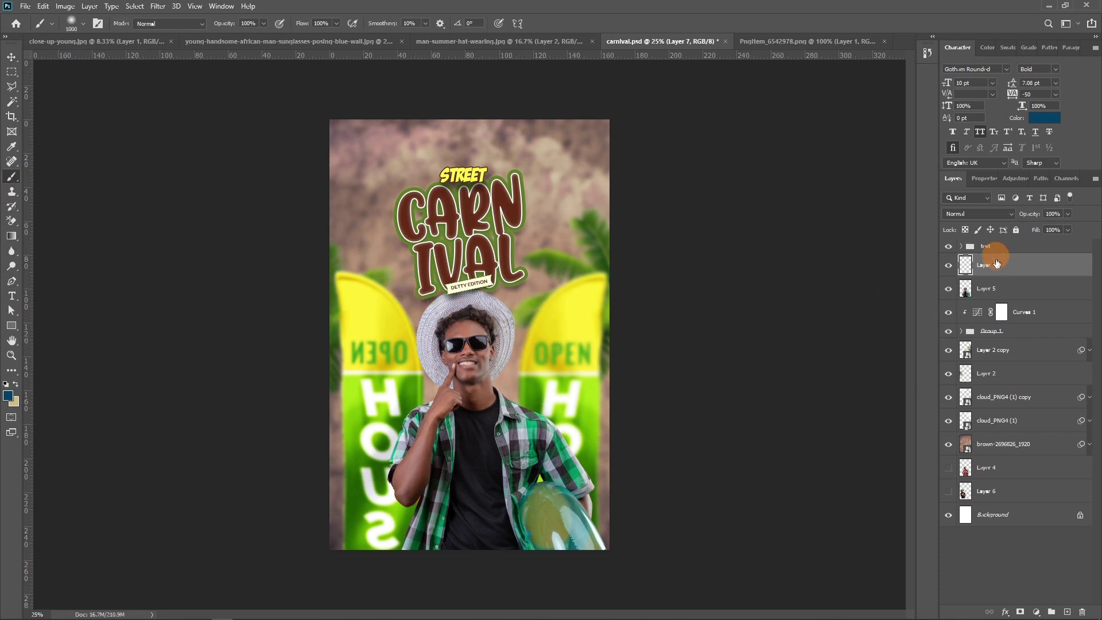
left_click(964, 217)
left_click(954, 308)
- Paint a soft green glow around the man's face and down to his collar
left_click(551, 361)
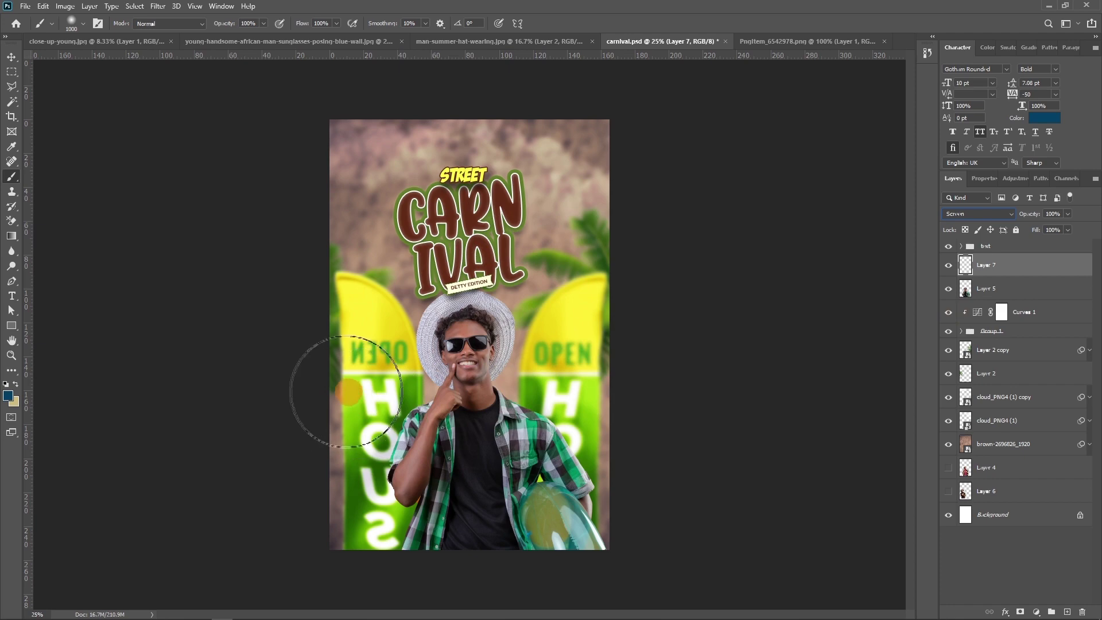
key("ctrl+plus")
key("ctrl+plus")
key("ctrl+plus")
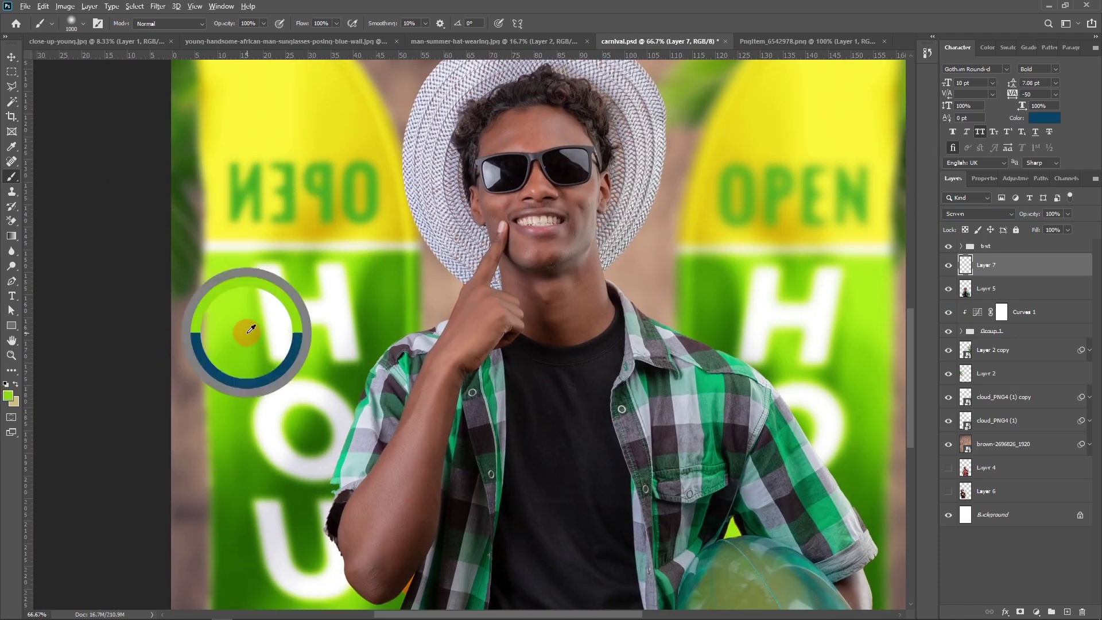
left_click(640, 281)
key("ctrl+minus")
key("ctrl+minus")
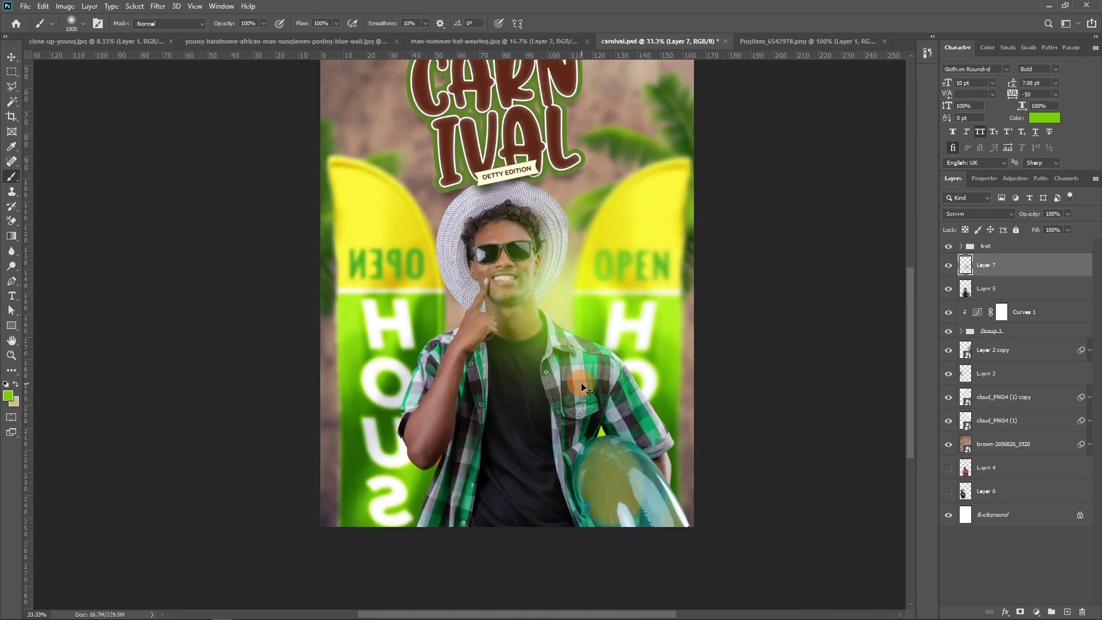
key("ctrl+minus")
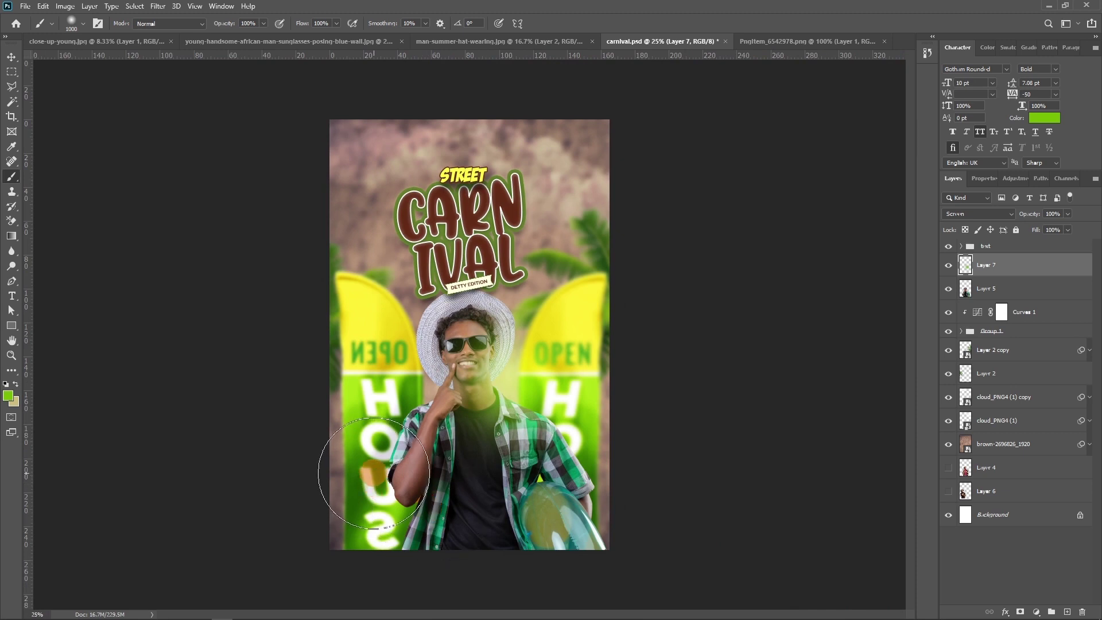
key("bracketleft")
key("bracketleft")
key("bracketleft")
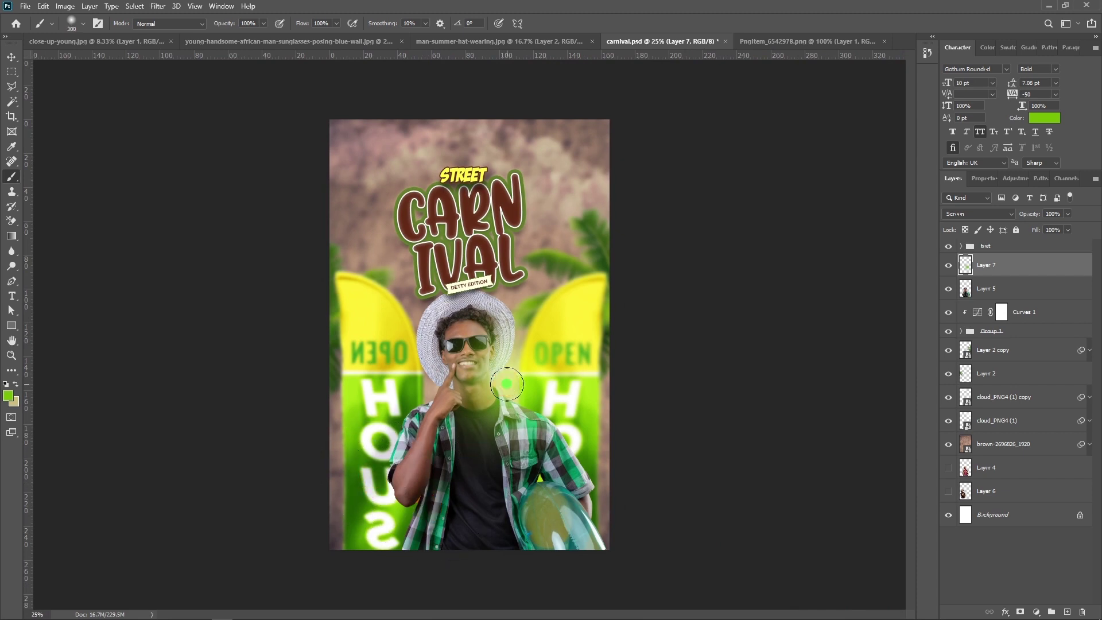
left_click_drag(507, 384, 499, 411)
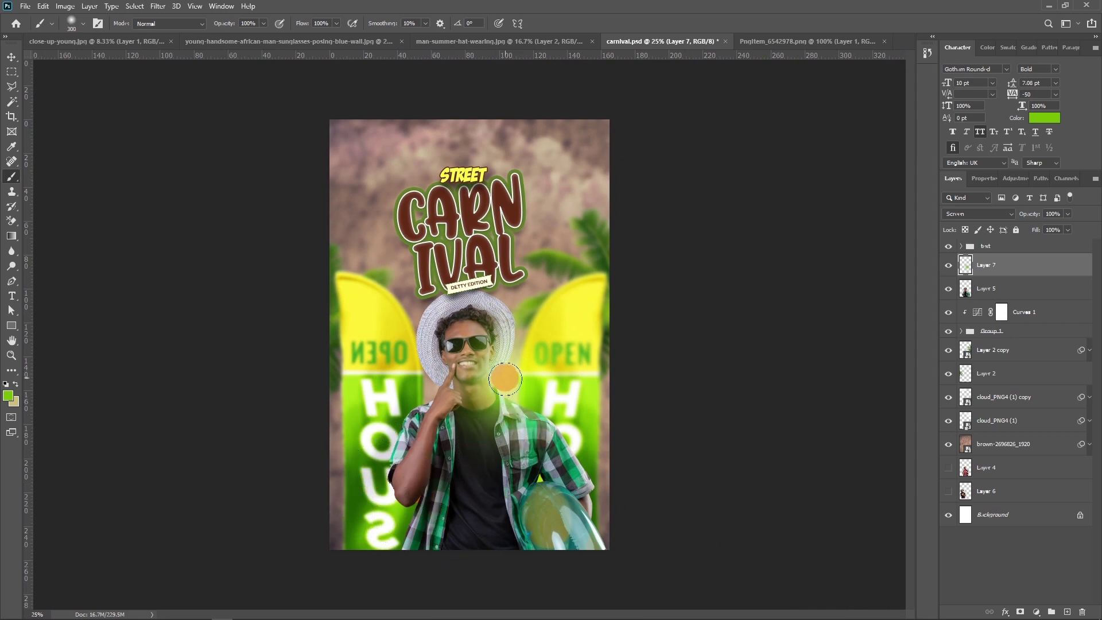
left_click(1067, 611)
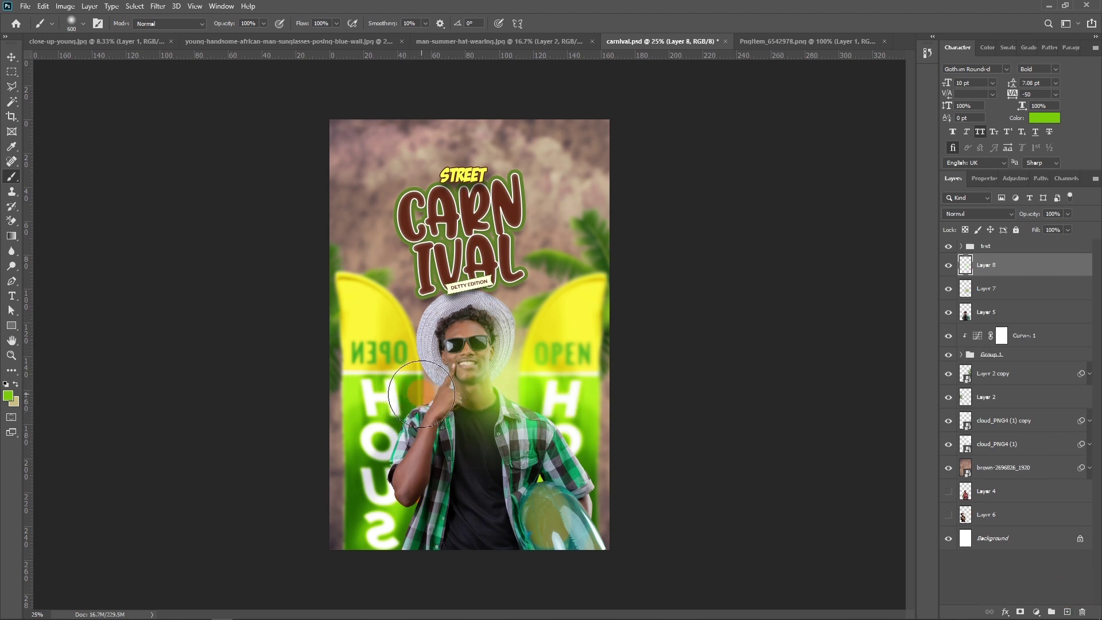
- Paint a glow over the man's hand and chin and set Layer 8 to Screen
left_click_drag(421, 393, 318, 485)
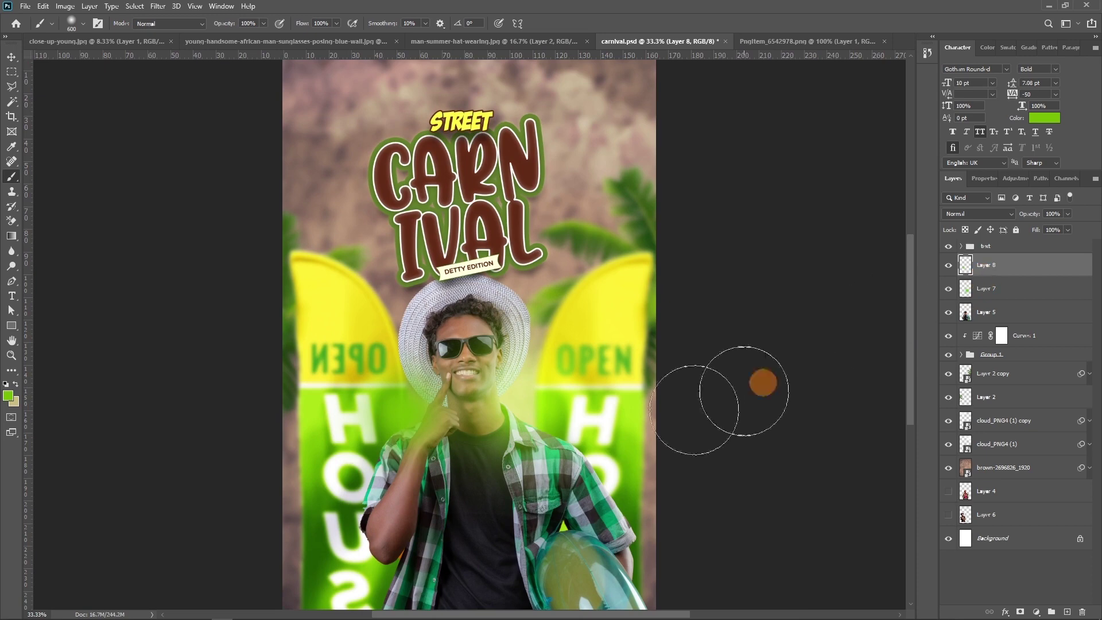
key("ctrl+plus")
key("ctrl+plus")
key("ctrl+plus")
scroll(395, 457, "down", 2)
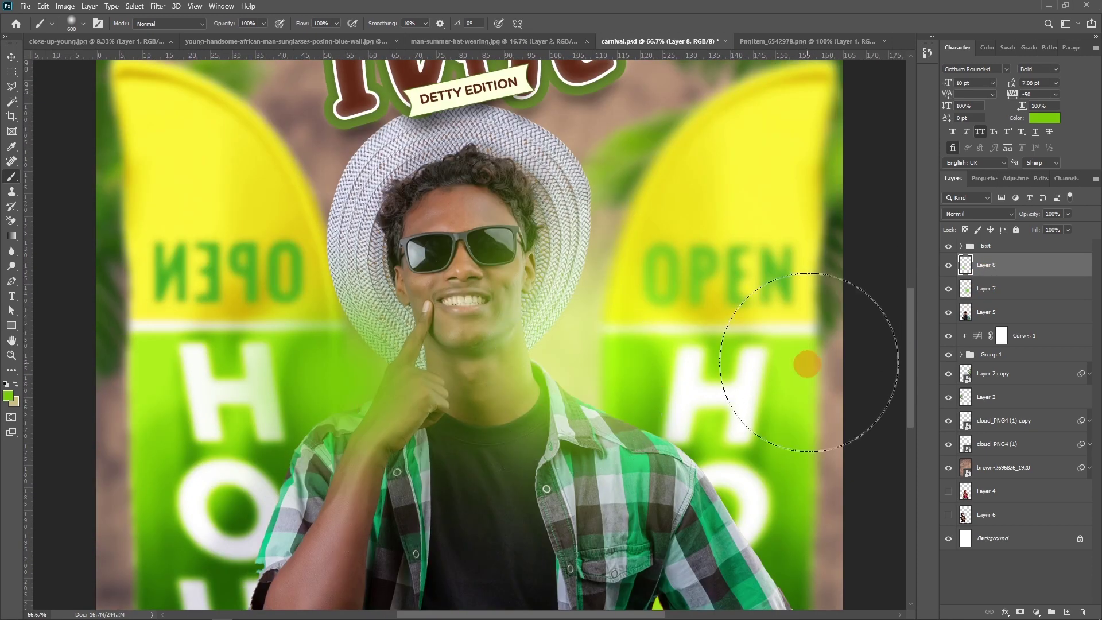
left_click(977, 216)
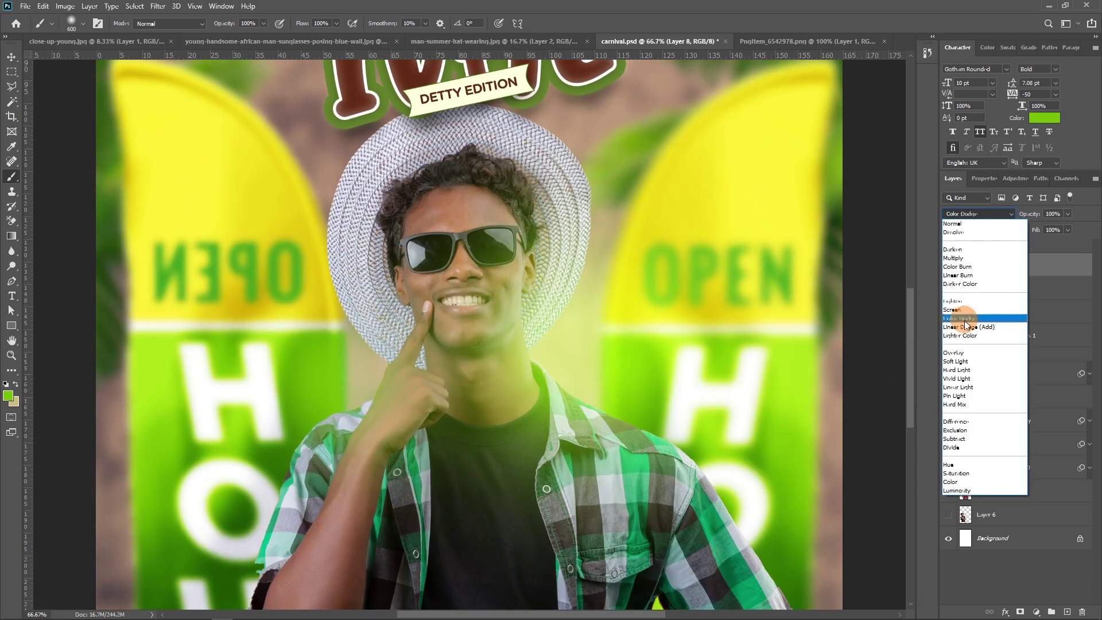
left_click(965, 319)
- Scale Layer 8's glow down to about 69% and switch back to the brush
key("ctrl+t")
mouse_move(528, 384)
left_mouse_down()
mouse_move(472, 401)
mouse_move(365, 367)
left_mouse_up()
double_click(361, 386)
key("b")
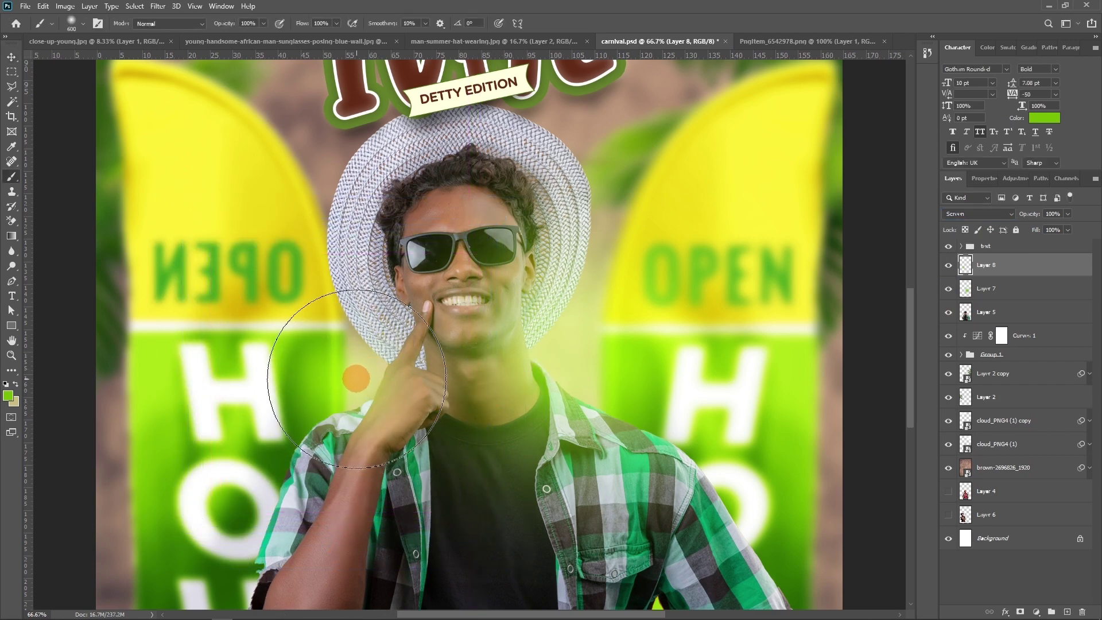
left_click(965, 265)
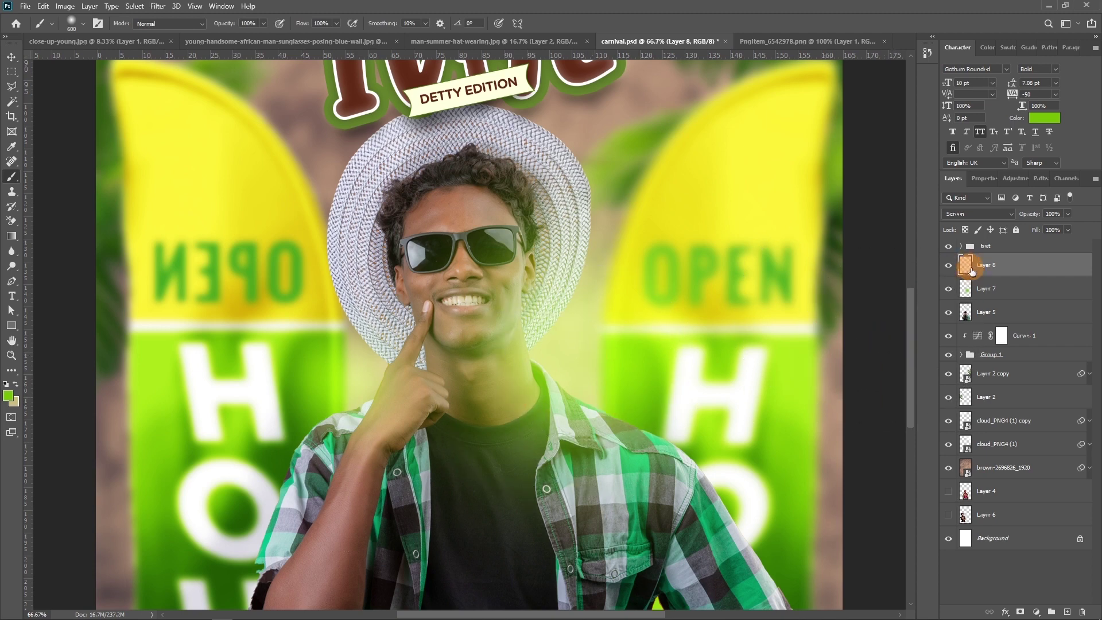
- Add Screen-blended Layer 9 and set the foreground colour to orange #ff8400
left_click(1067, 610)
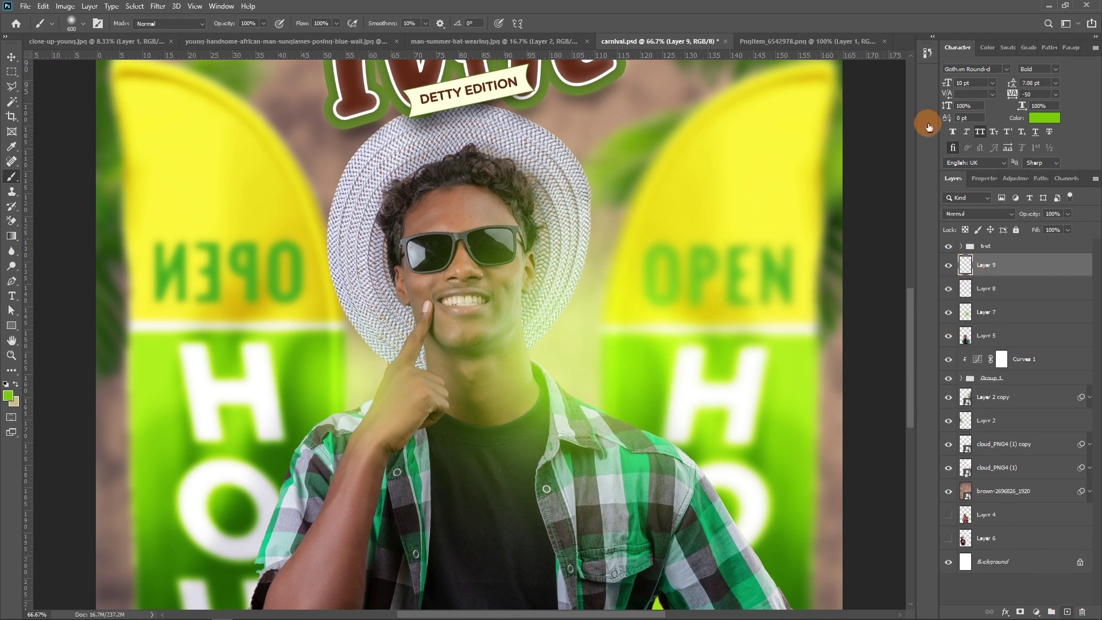
left_click(959, 215)
left_click(952, 314)
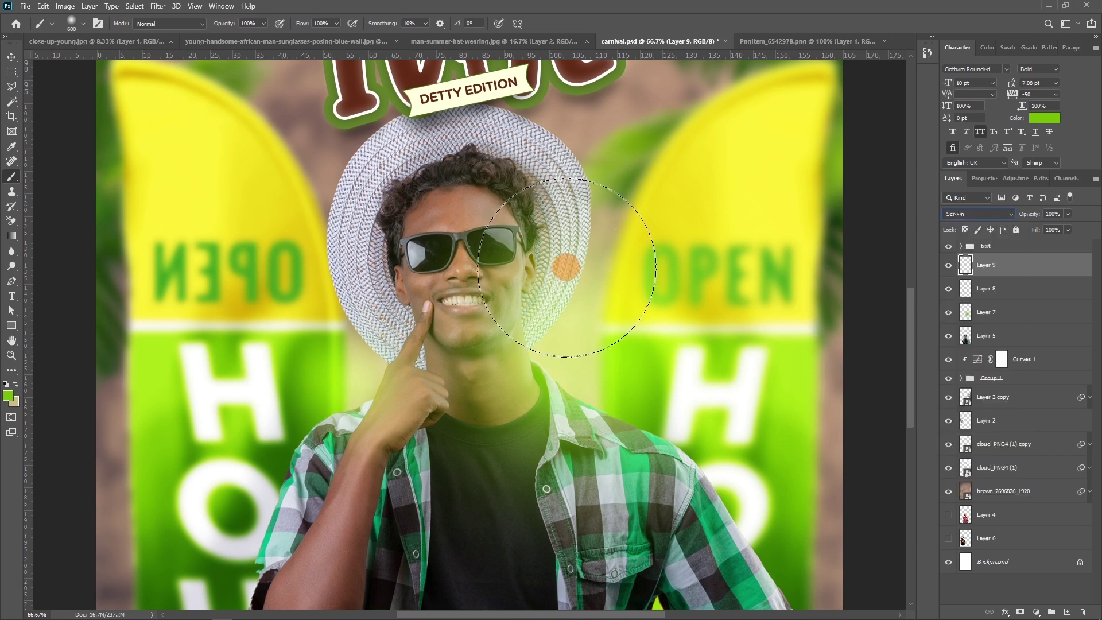
left_click(8, 396)
left_click_drag(925, 347, 925, 373)
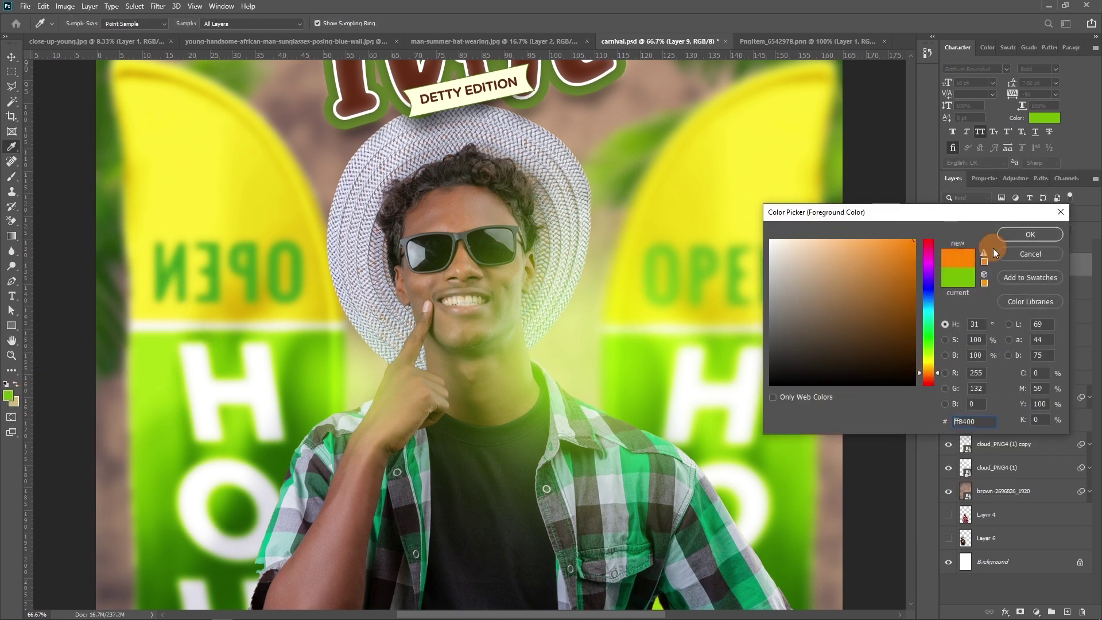
left_click(1030, 234)
key("b")
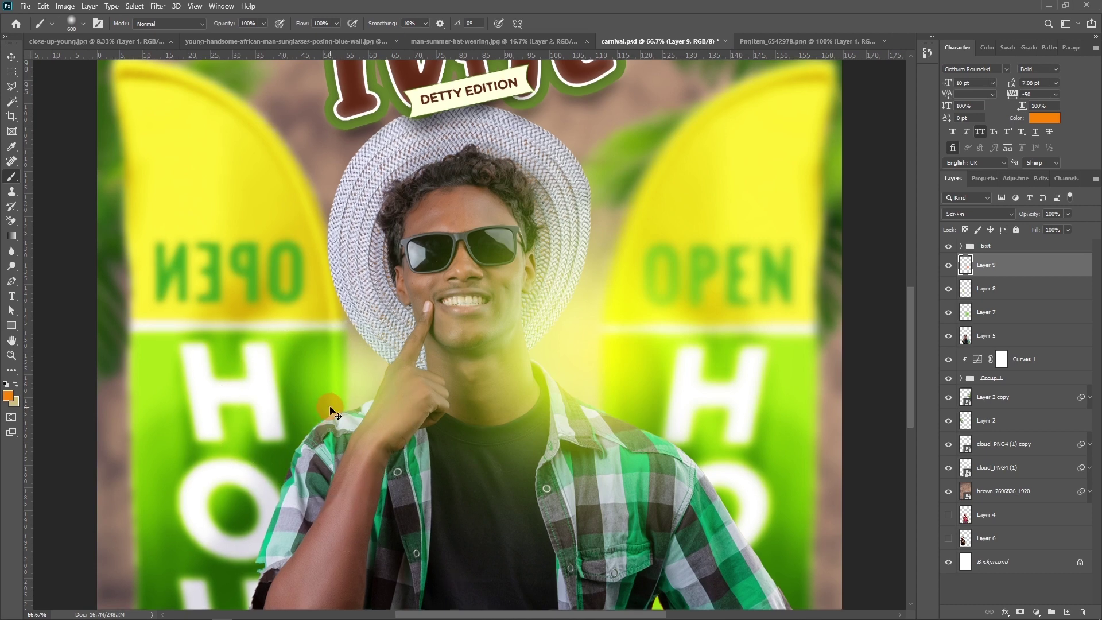
- Paint an orange glow around the man's hand and wrist with a larger brush
key("ctrl+minus")
key("ctrl+minus")
key("ctrl+minus")
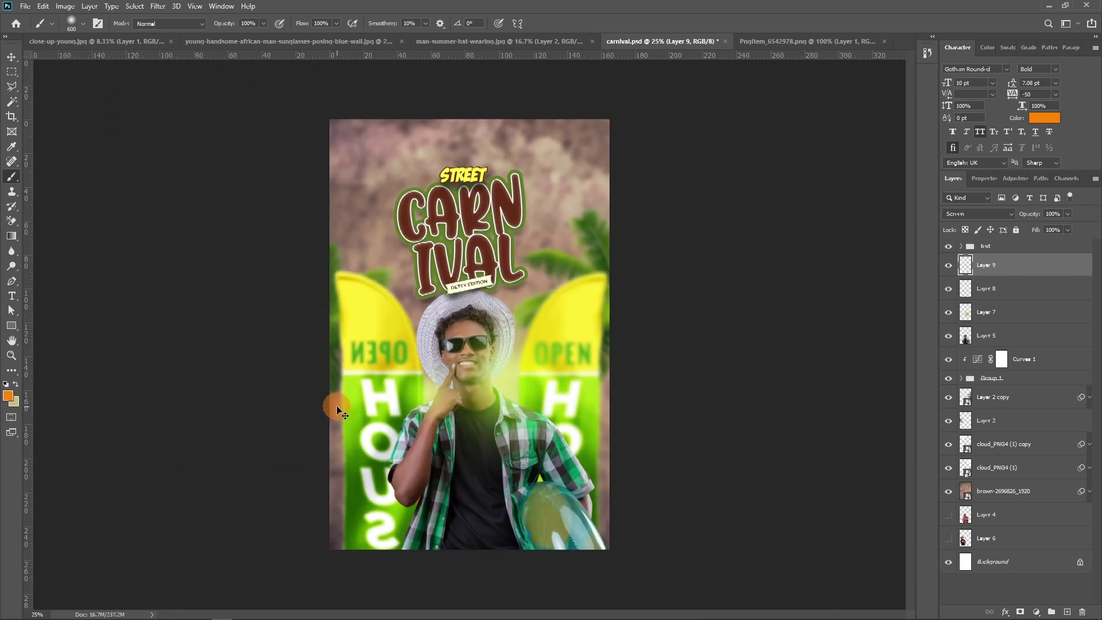
key("ctrl+plus")
key("ctrl+plus")
left_click(389, 452)
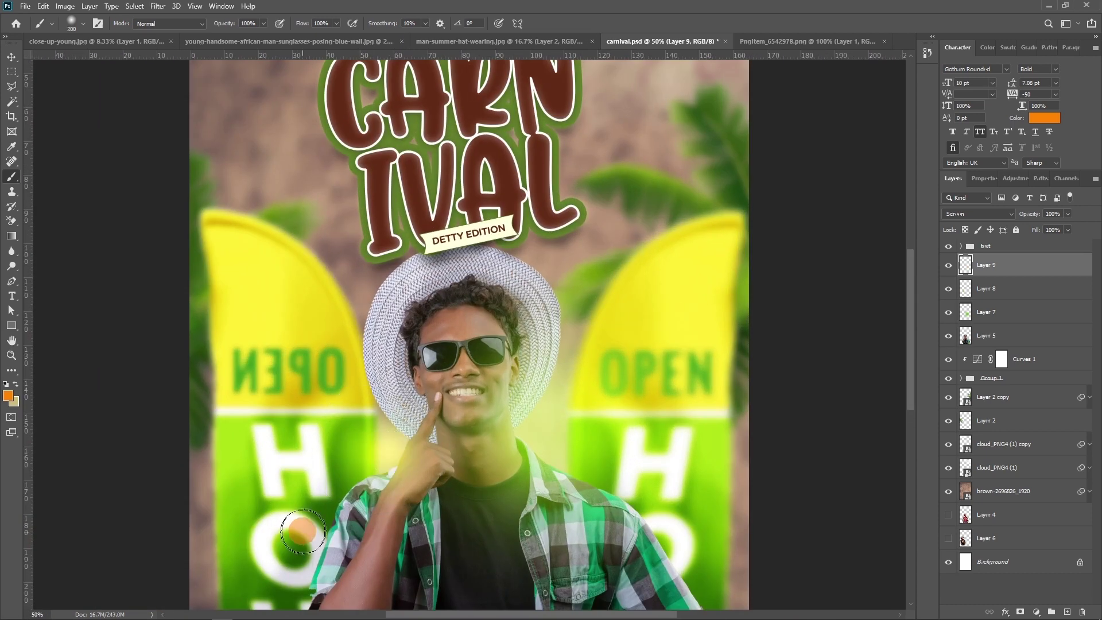
key("ctrl+z")
key("bracketright")
key("bracketright")
key("bracketright")
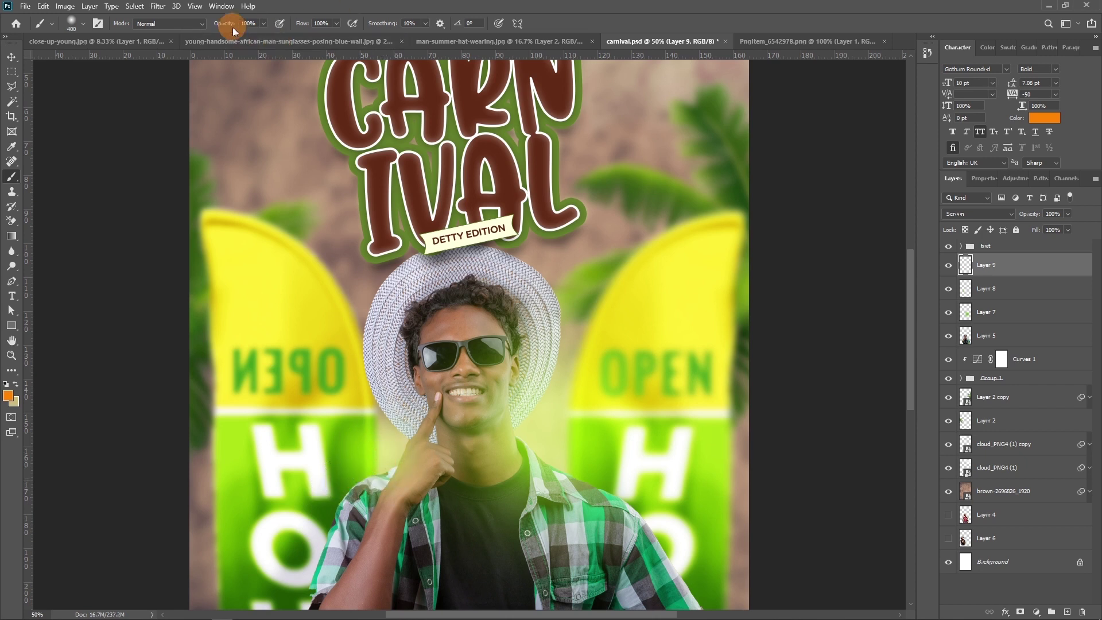
left_click_drag(400, 505, 390, 459)
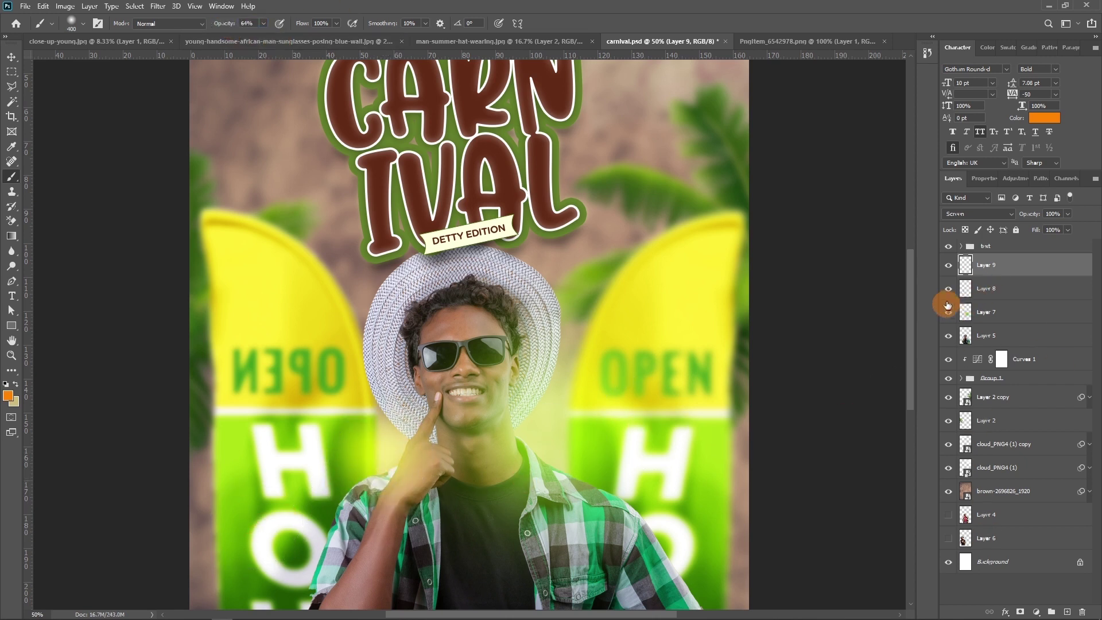
left_click(950, 273)
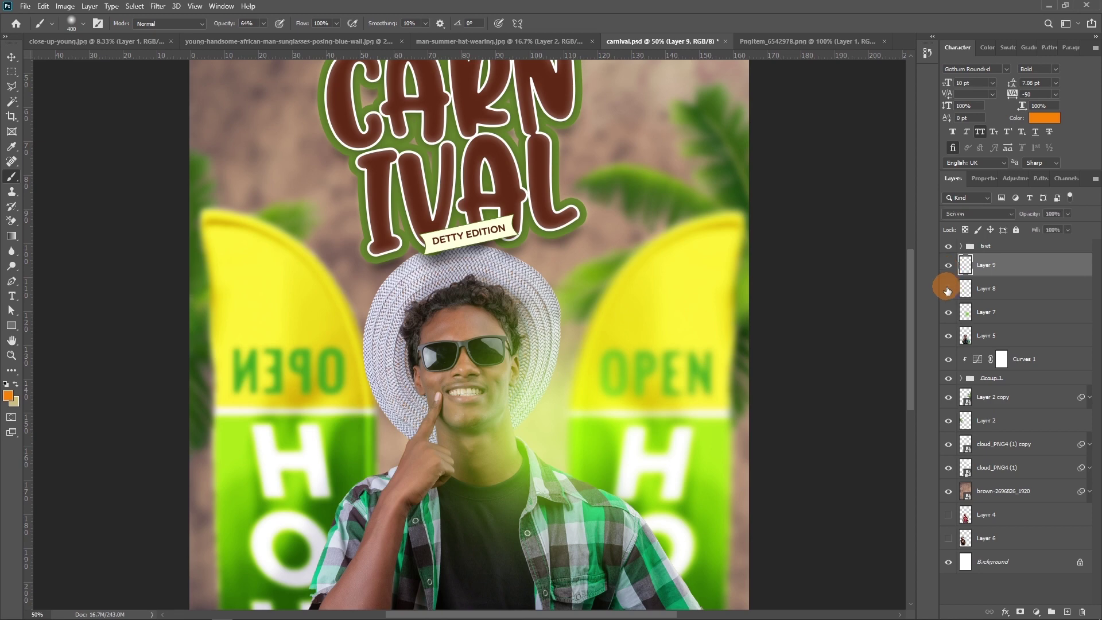
- Give Layers 8 and 9 a red colour label
left_click(1018, 288, "shift")
right_click(1021, 288)
left_click(894, 518)
right_click(1036, 288)
key("Escape")
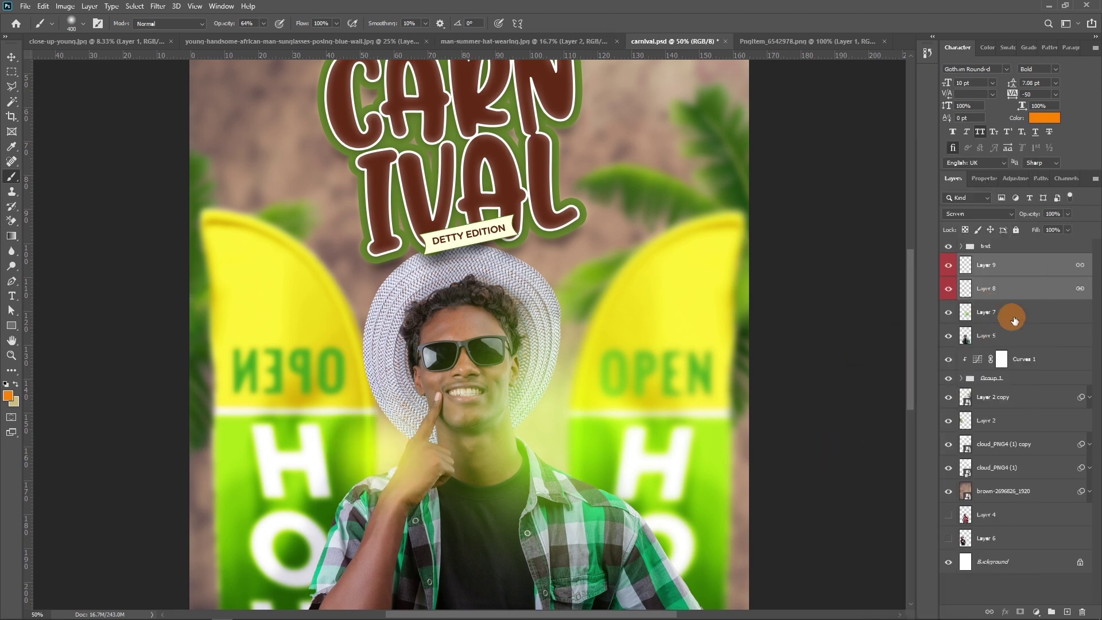
- Reposition Layer 7's glow and paint a soft glow on the man's shoulder
left_click(1011, 314)
left_click(1069, 613)
key("v")
mouse_move(569, 414)
left_mouse_down()
mouse_move(593, 413)
mouse_move(540, 489)
left_mouse_up()
key("b")
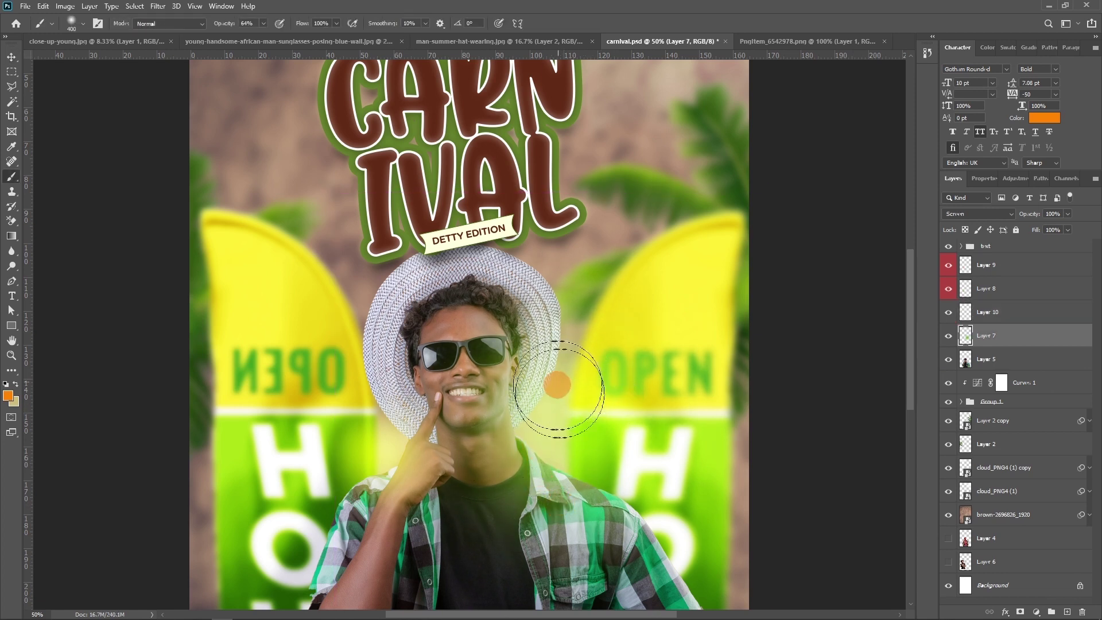
left_click(552, 438)
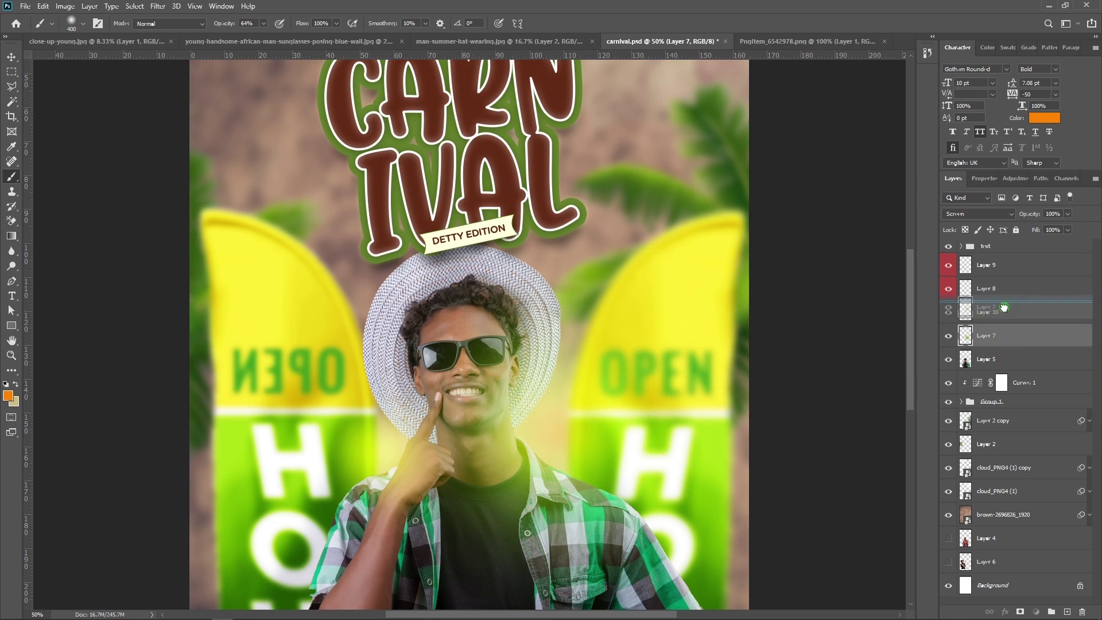
- Move Layer 7 above Layer 10, remove Layer 10, and reselect Layer 7
left_click_drag(1008, 344, 1004, 301)
left_click(949, 337)
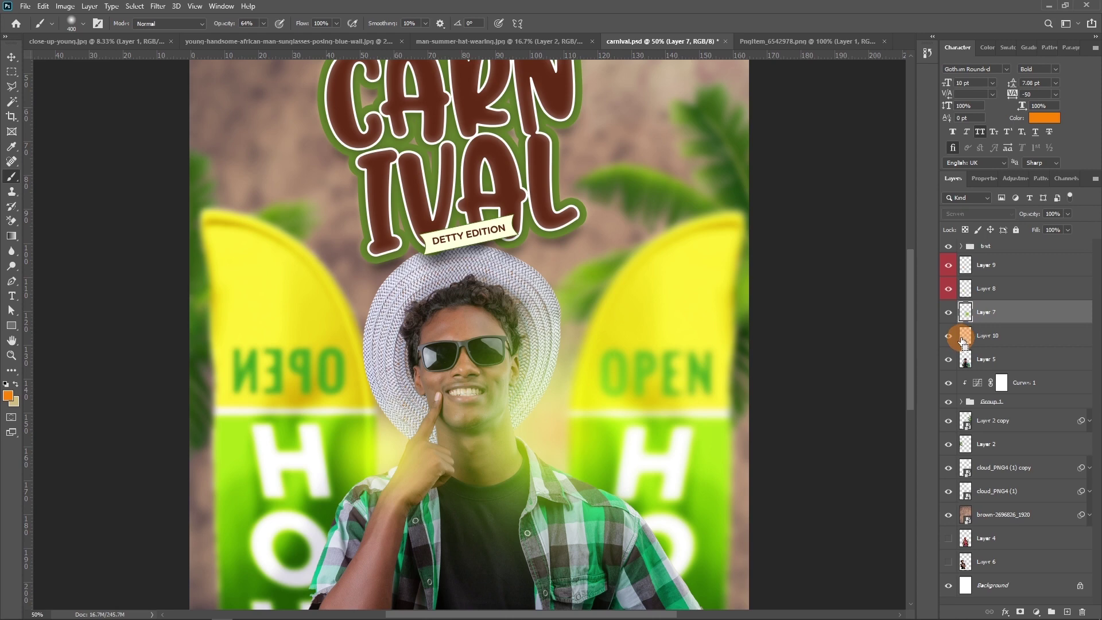
key("ctrl+z")
key("ctrl+z")
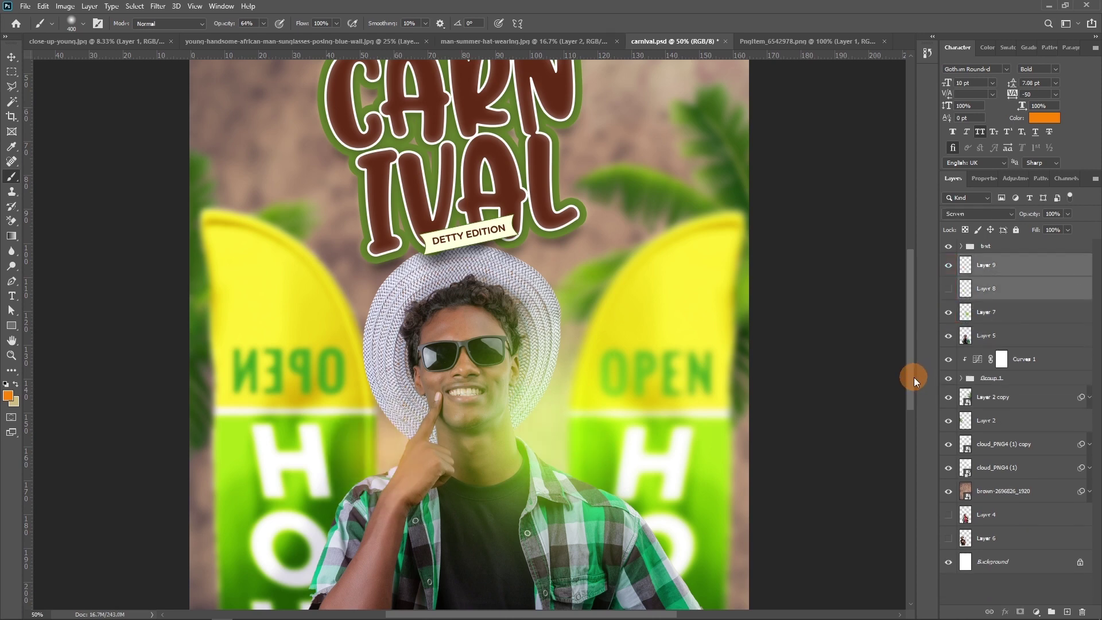
left_click(948, 312)
left_click(948, 312)
right_click(1003, 320)
left_click(1003, 315)
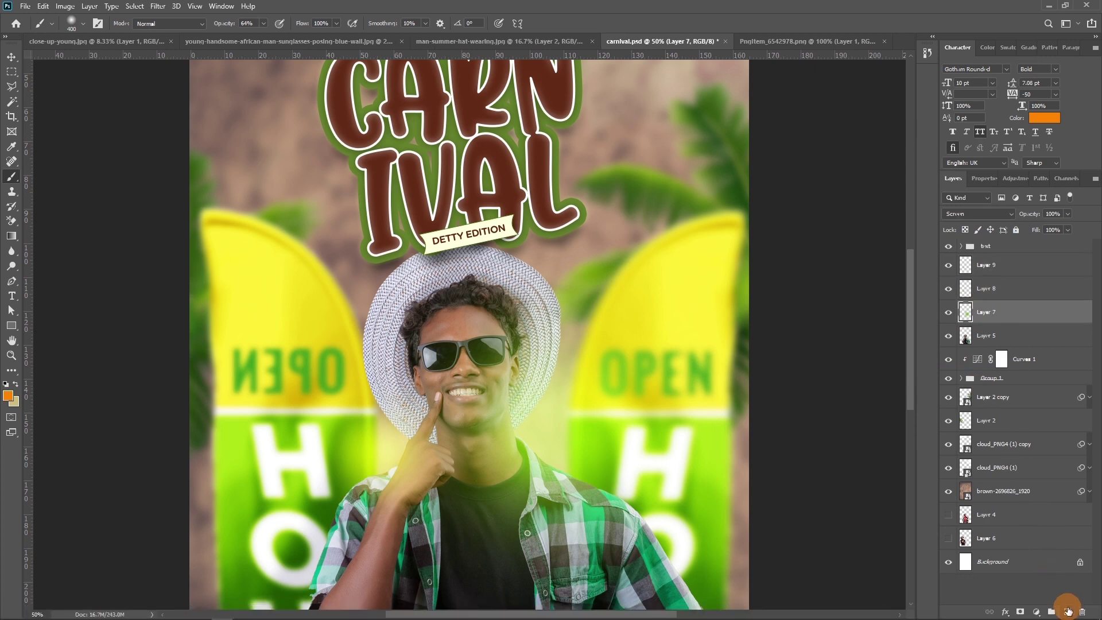
- Add a new Screen-blended layer above Layer 7 and shrink the brush to 200
left_click(1067, 610)
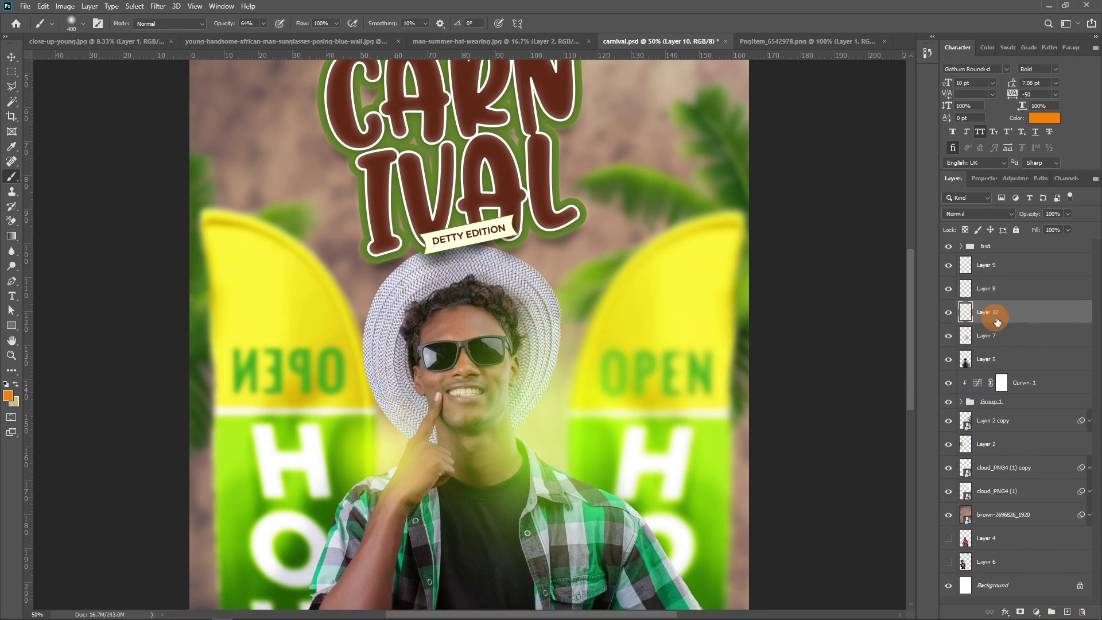
left_click(975, 213)
left_click(964, 307)
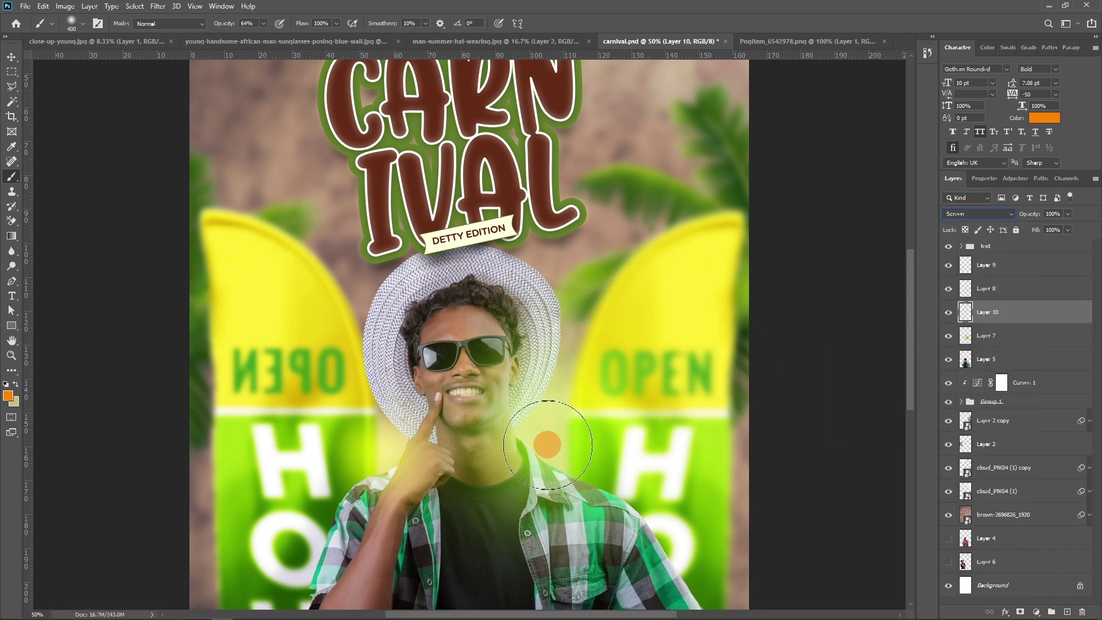
key("bracketleft")
key("bracketleft")
left_click(226, 34)
key("ctrl+minus")
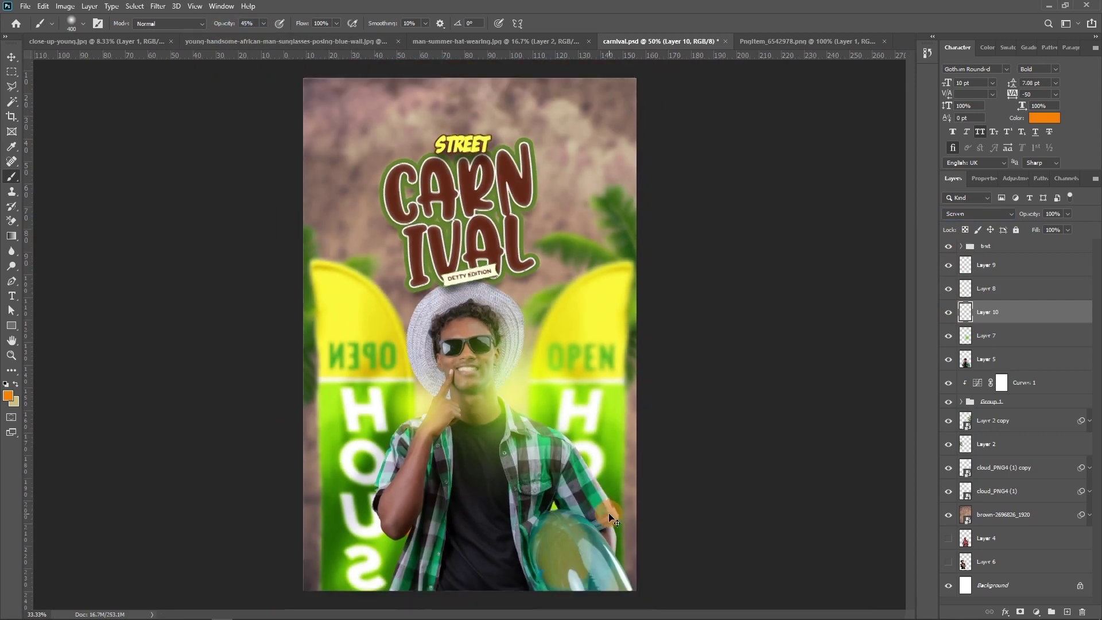
key("ctrl+minus")
key("ctrl+minus")
key("ctrl+plus")
key("ctrl+plus")
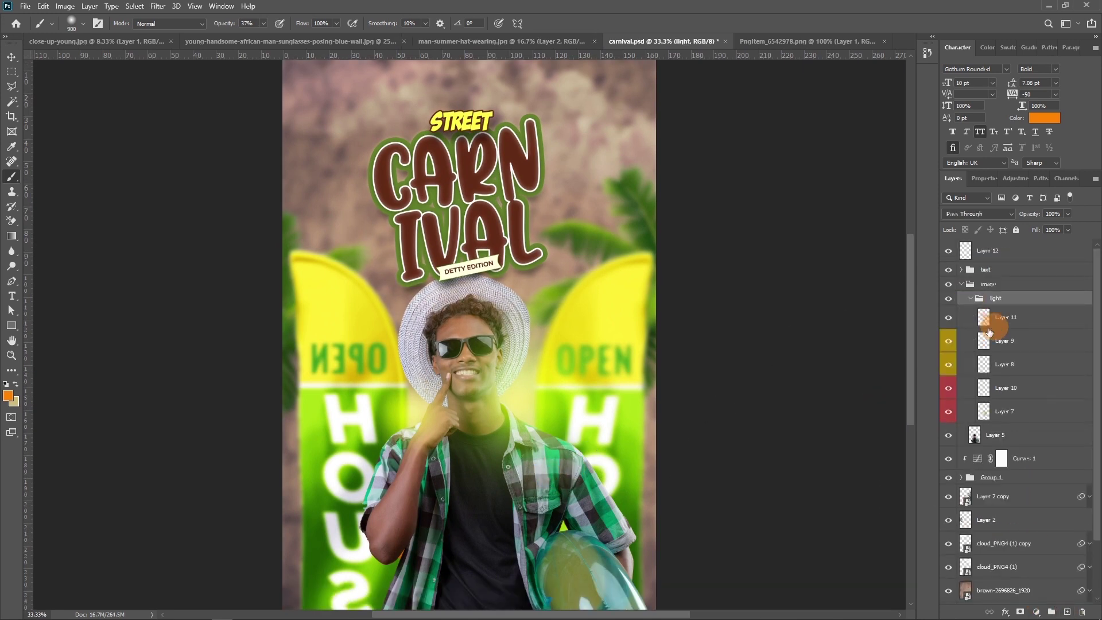
- Move Layer 11 out of the light group at 30% opacity, nudged toward the title
left_click_drag(997, 322, 987, 271)
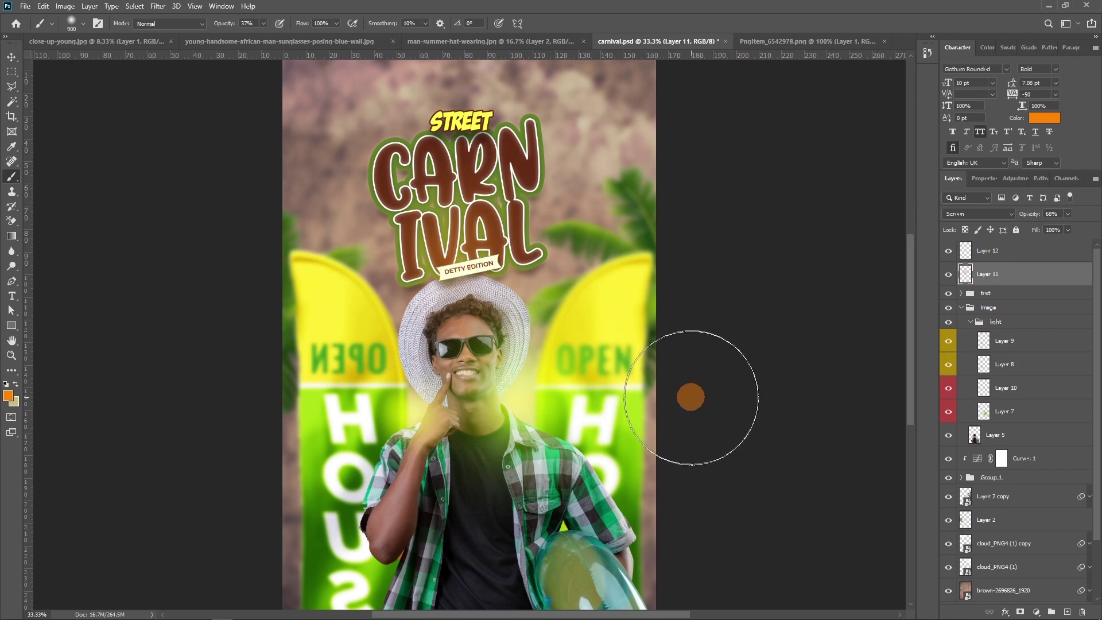
left_click_drag(1039, 218, 1017, 218)
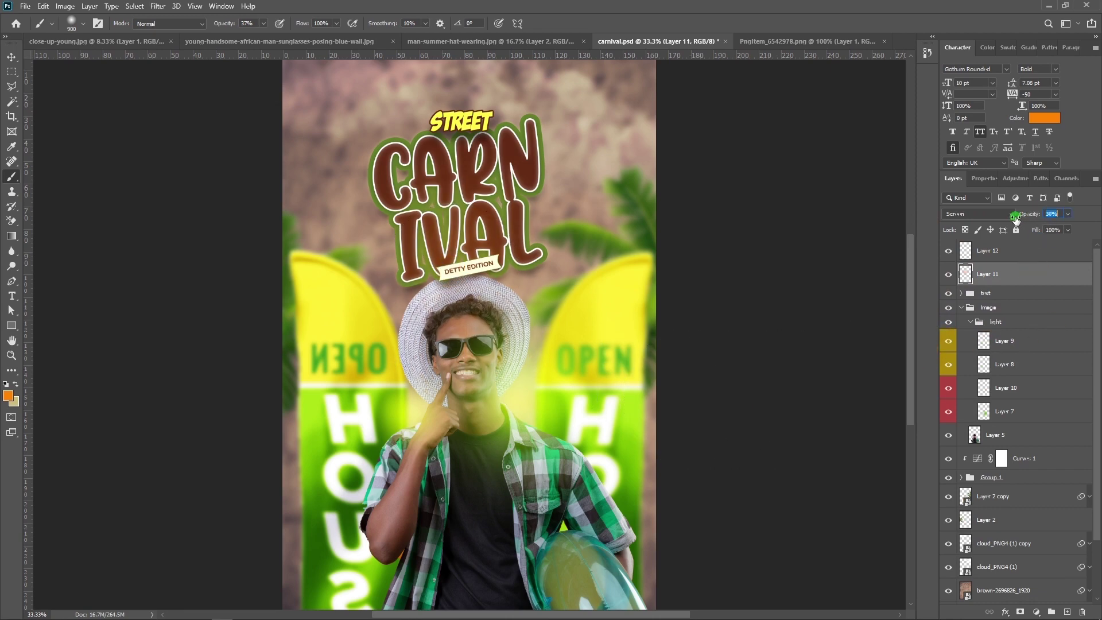
key("v")
left_click_drag(468, 260, 469, 268)
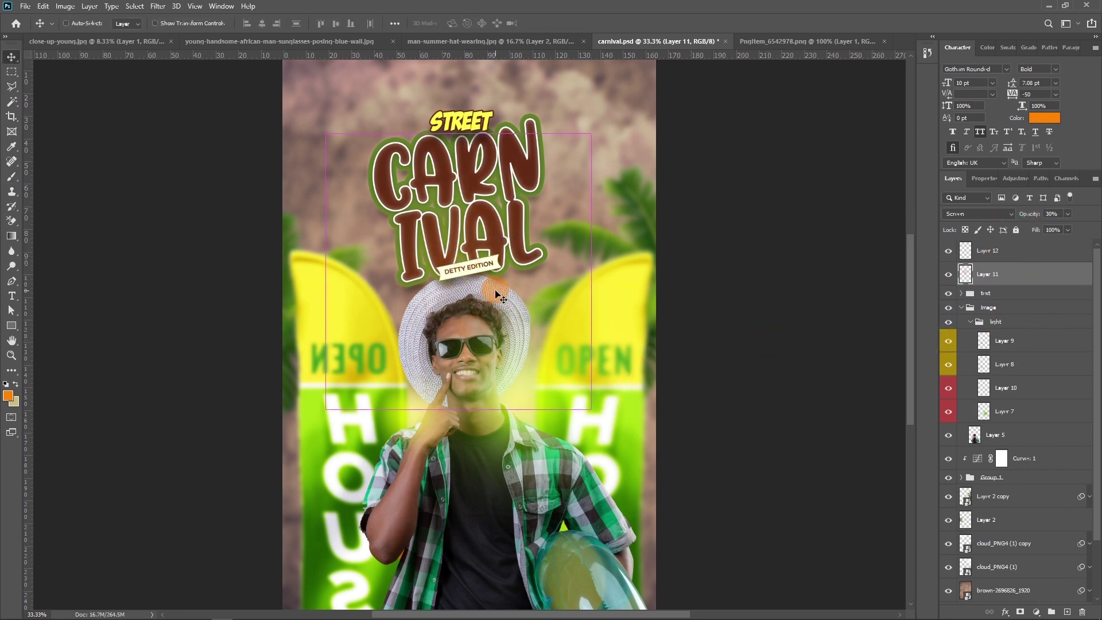
scroll(494, 267, "up", 2)
scroll(494, 266, "up", 1)
- Set Layer 12 to Screen and sample the title's green as the brush colour
left_click(956, 252)
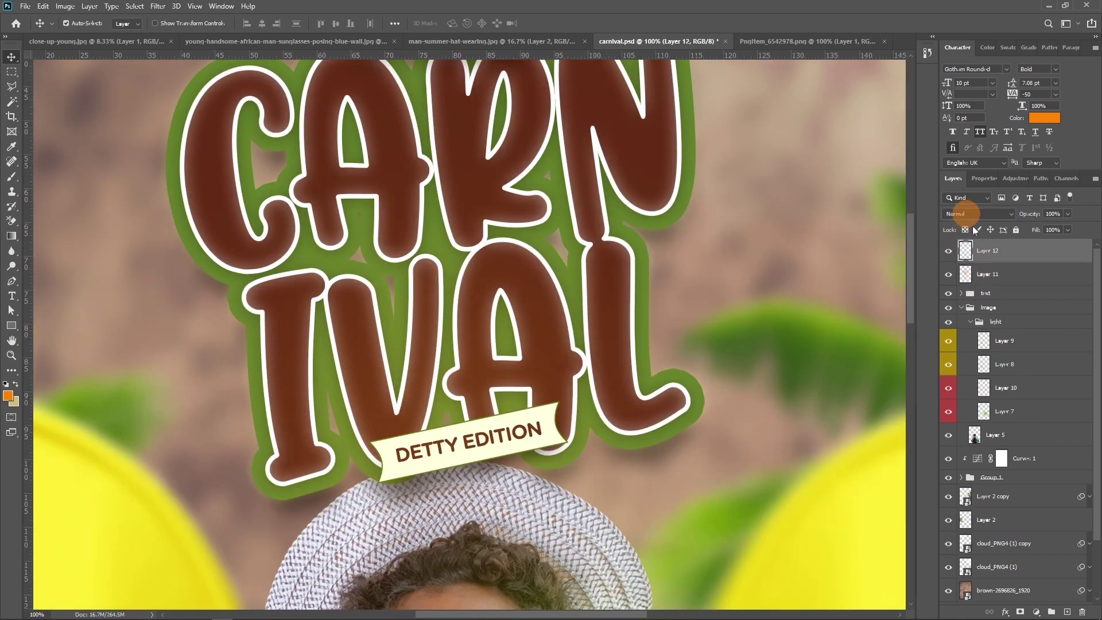
left_click(967, 215)
left_click(964, 296)
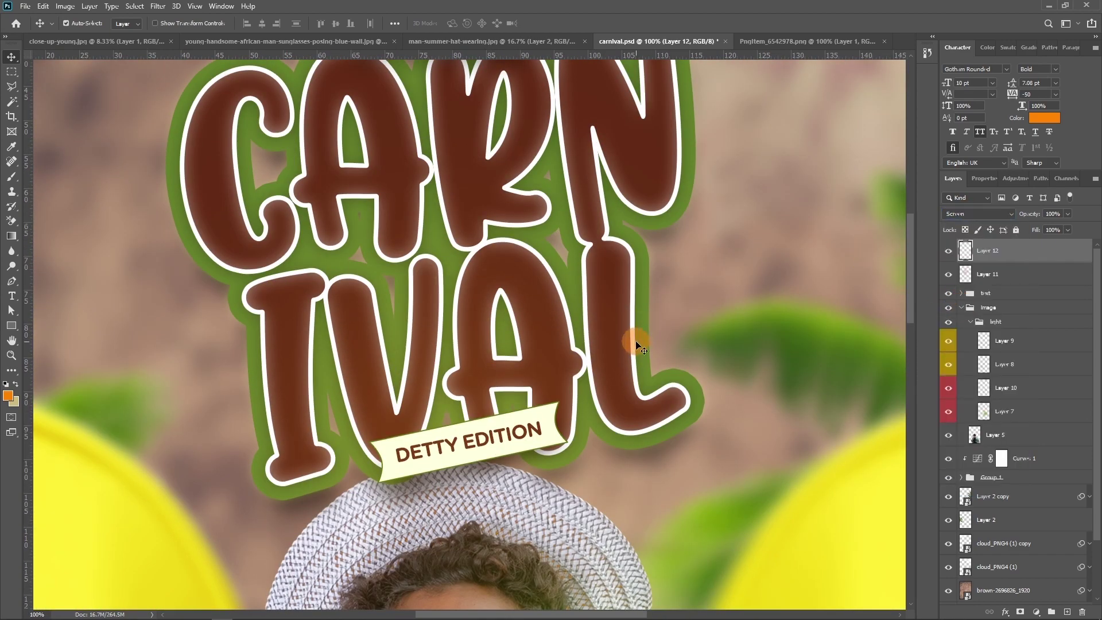
key("b")
scroll(448, 321, "down", 5)
scroll(396, 408, "down", 8)
scroll(396, 408, "left", 6)
left_click(387, 388, "alt")
scroll(404, 403, "up", 10)
scroll(369, 499, "up", 3)
scroll(369, 500, "right", 5)
- Paint green glow inside the C and between the CARNIVAL letters, brush 200
key("bracketleft")
left_click_drag(452, 322, 459, 330)
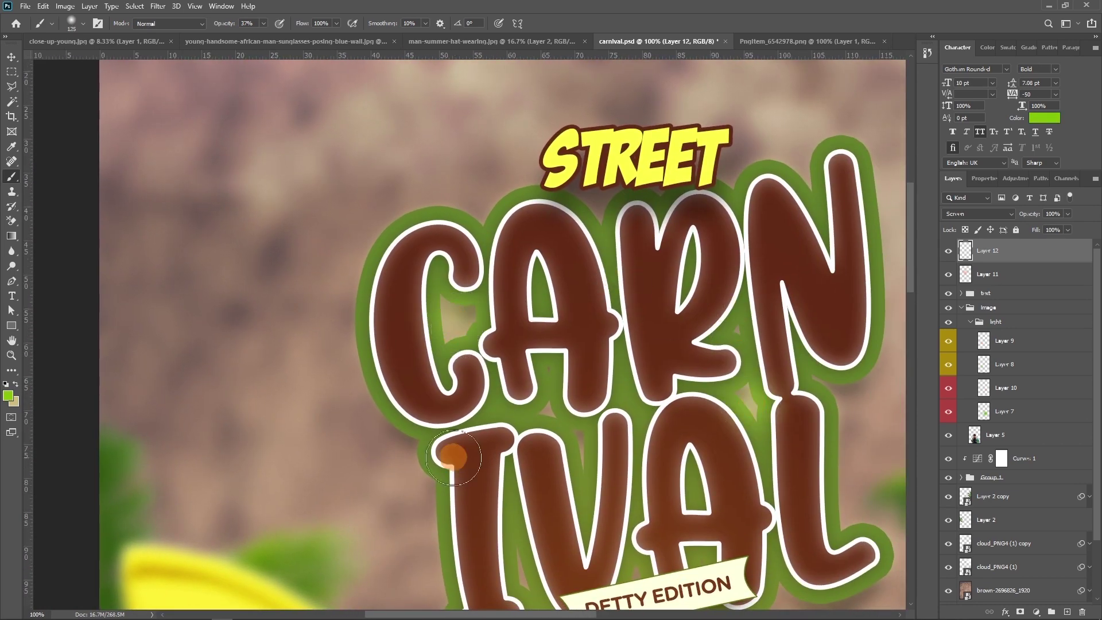
key("bracketright")
key("bracketright")
key("bracketright")
left_click_drag(746, 462, 747, 406)
scroll(540, 541, "down", 2)
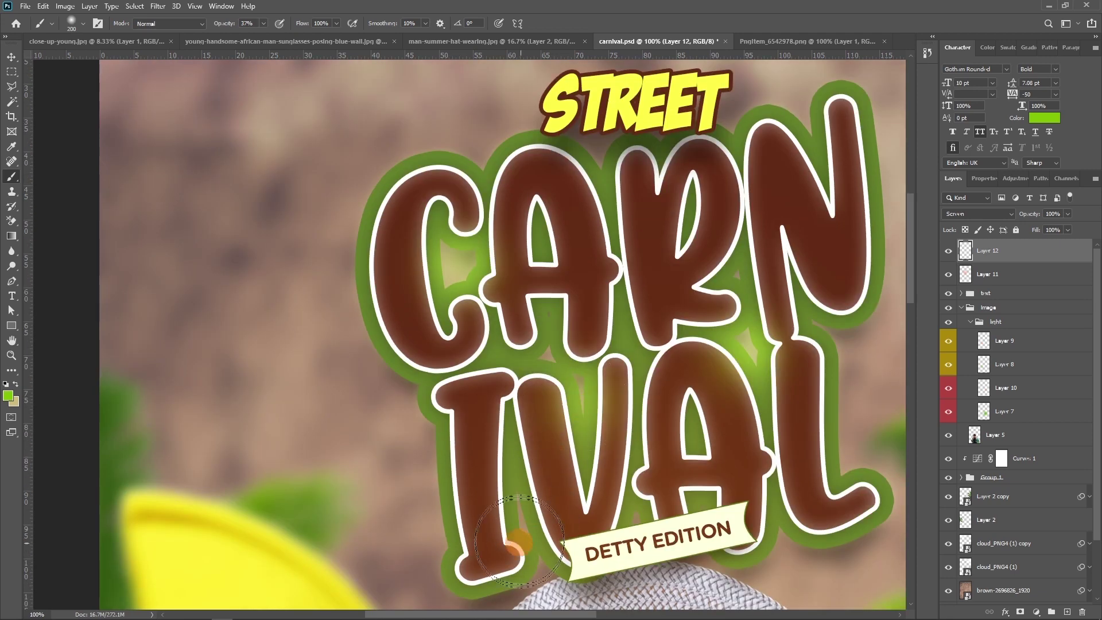
left_click(457, 275)
left_click(740, 310)
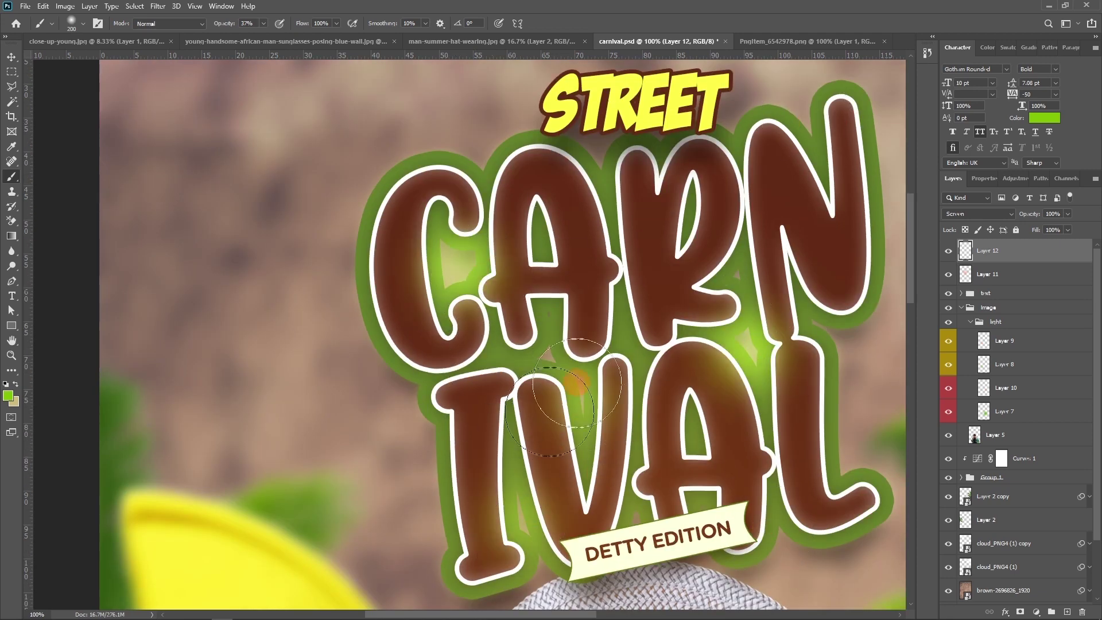
left_click_drag(565, 367, 575, 452)
key("ctrl+minus")
key("ctrl+minus")
key("ctrl+minus")
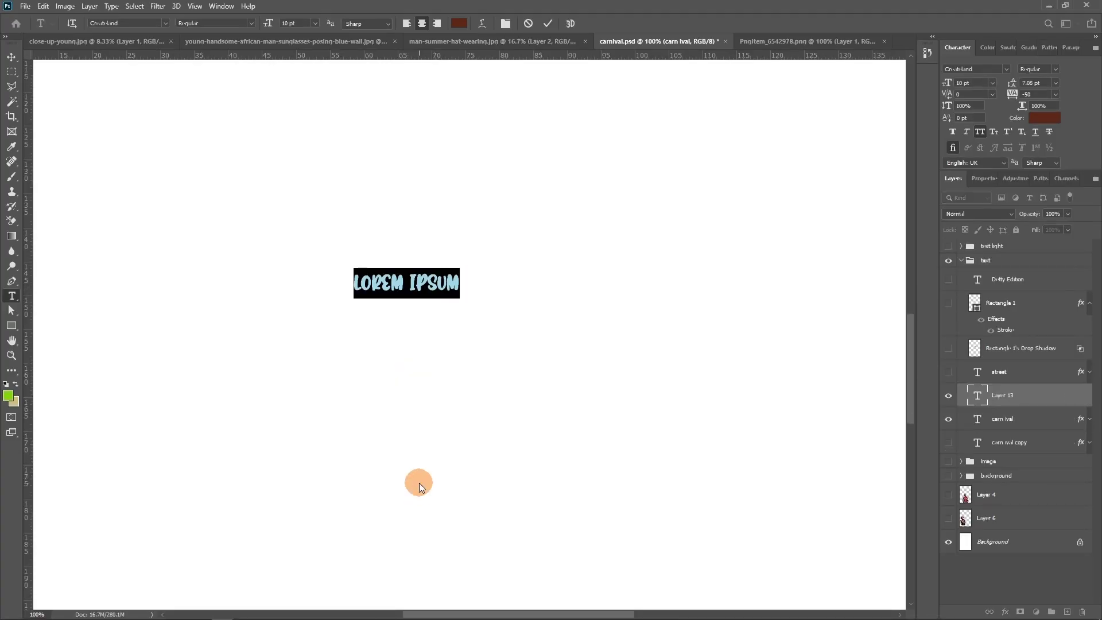
- Replace the placeholder with two-line 'CARN' / 'VAL' text in dark brown #632b15
type("CARN")
key("Return")
type("VA")
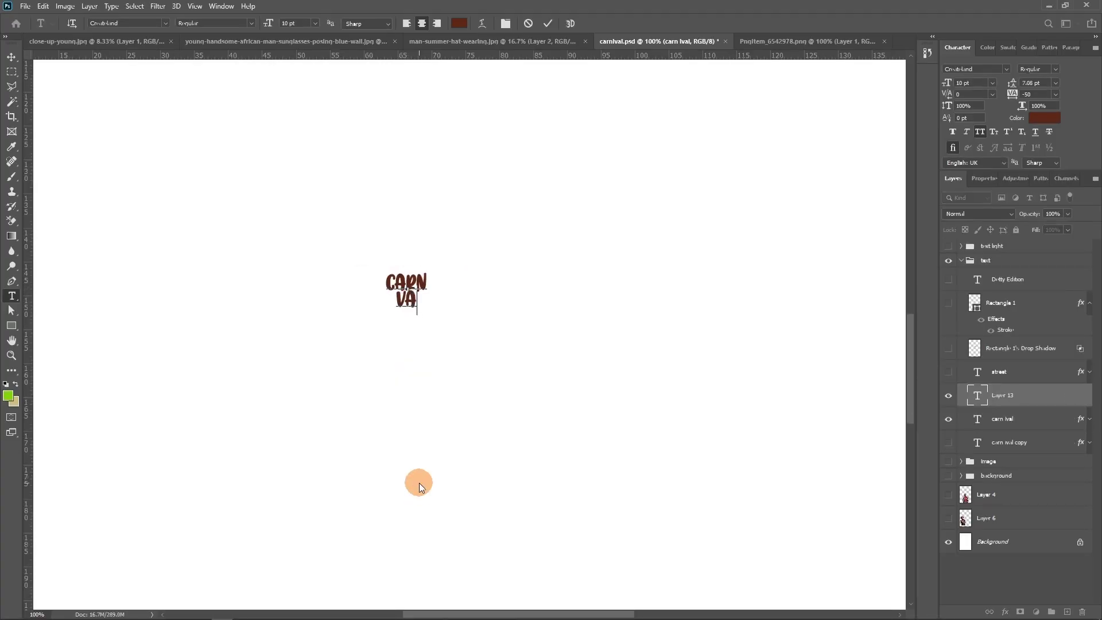
type("L")
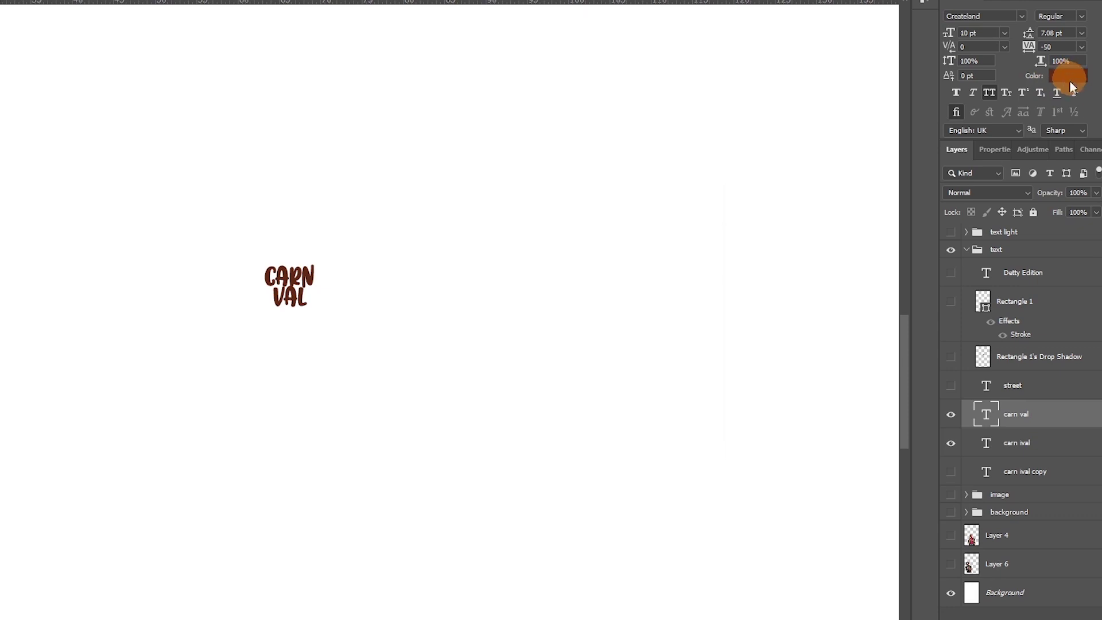
left_click(1069, 77)
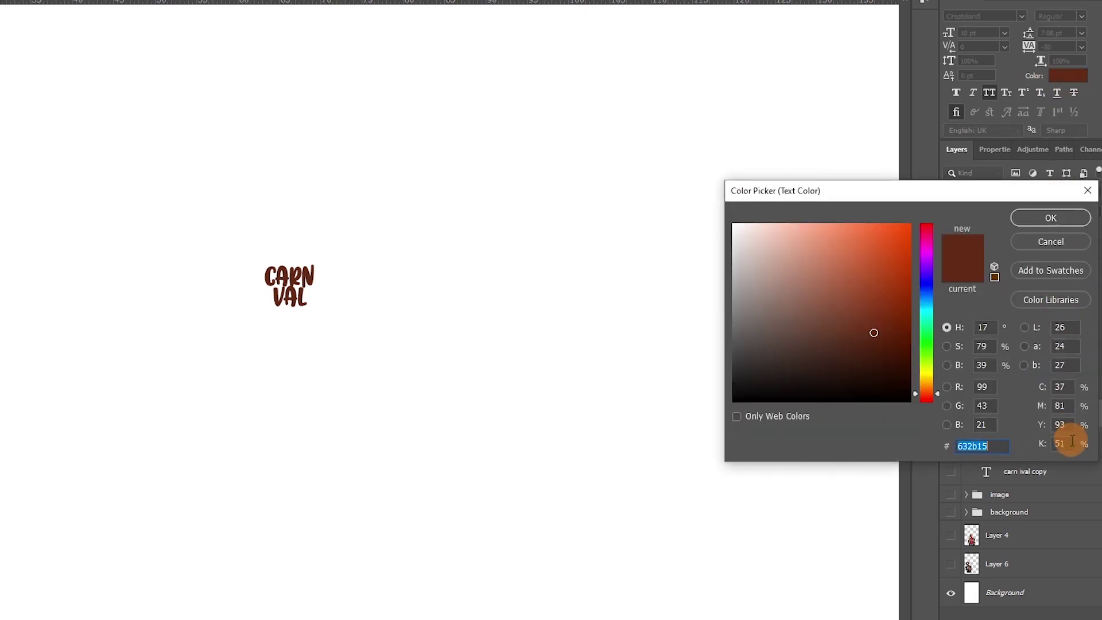
left_click(1052, 218)
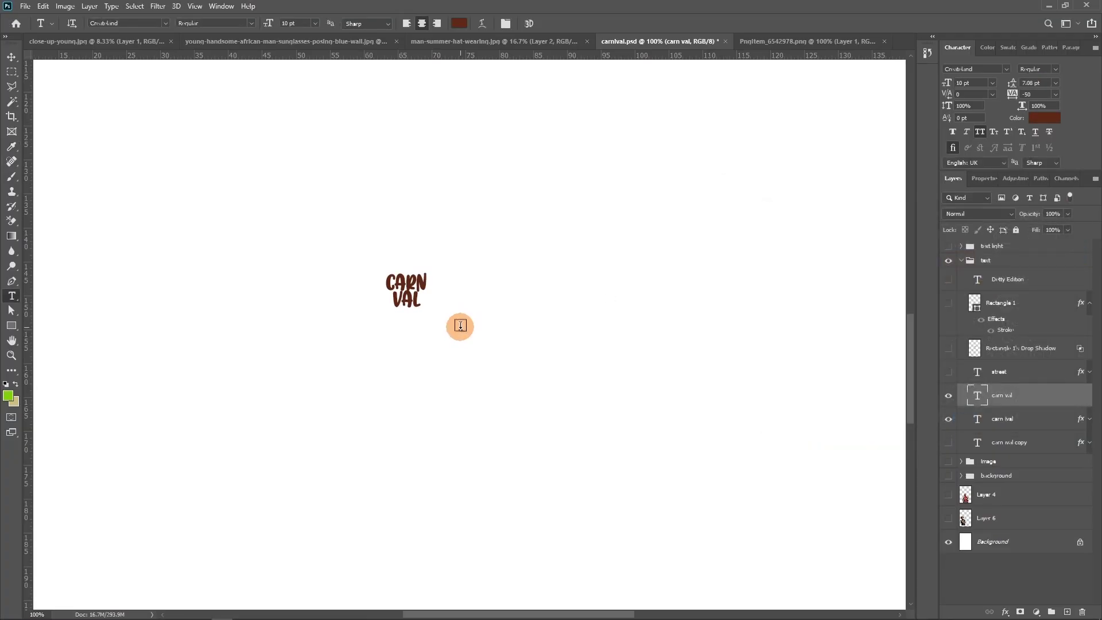
- Scale the CARN VAL text up to about 695% and shift it down-left
key("ctrl+t")
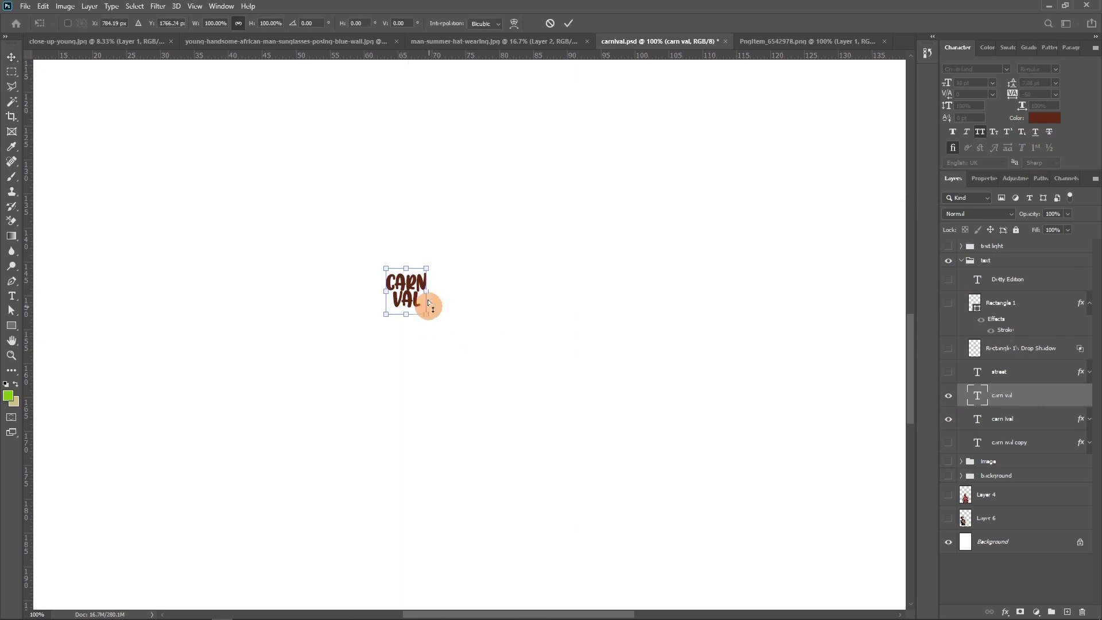
left_click_drag(409, 267, 409, 87)
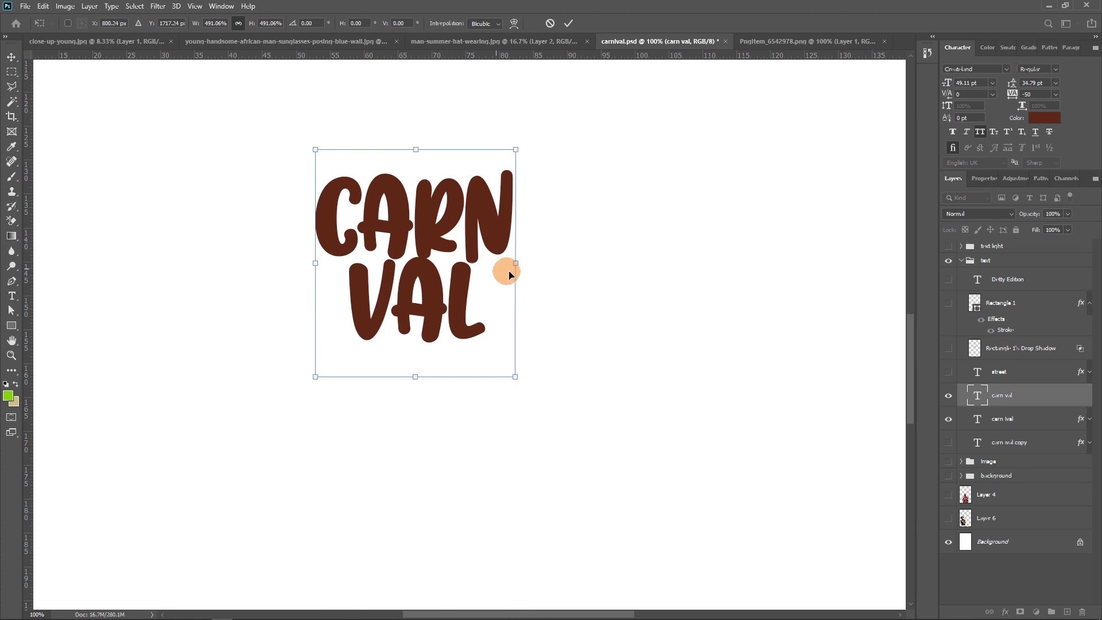
left_click_drag(515, 263, 601, 274)
left_click_drag(474, 225, 460, 262)
key("Return")
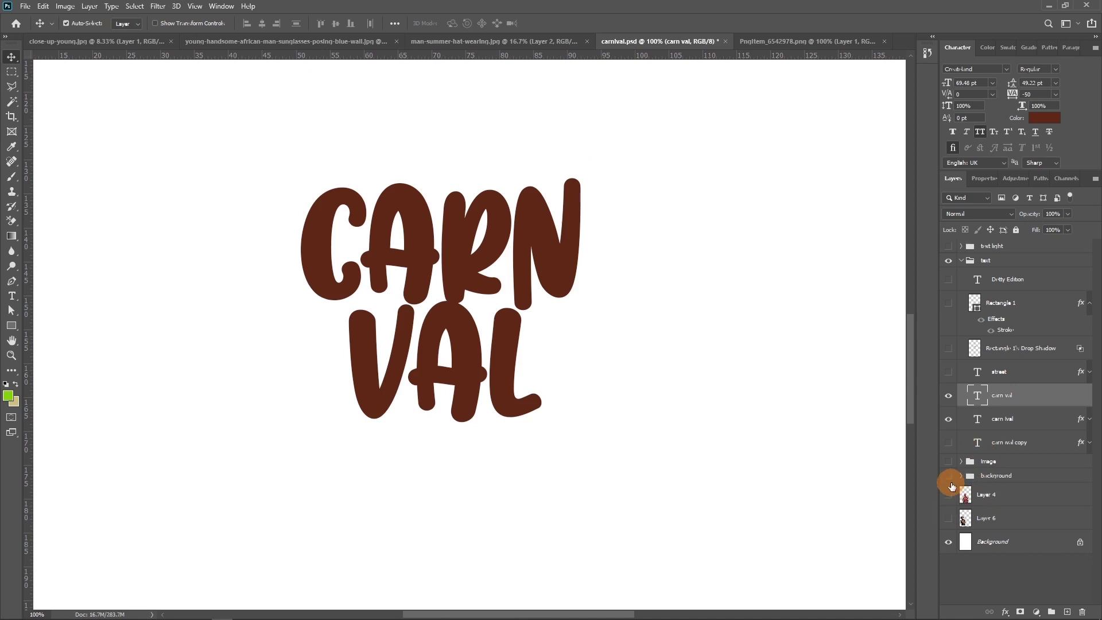
- Show and lock the background group, and move the CARN VAL text right and down to centre it
left_click(951, 479)
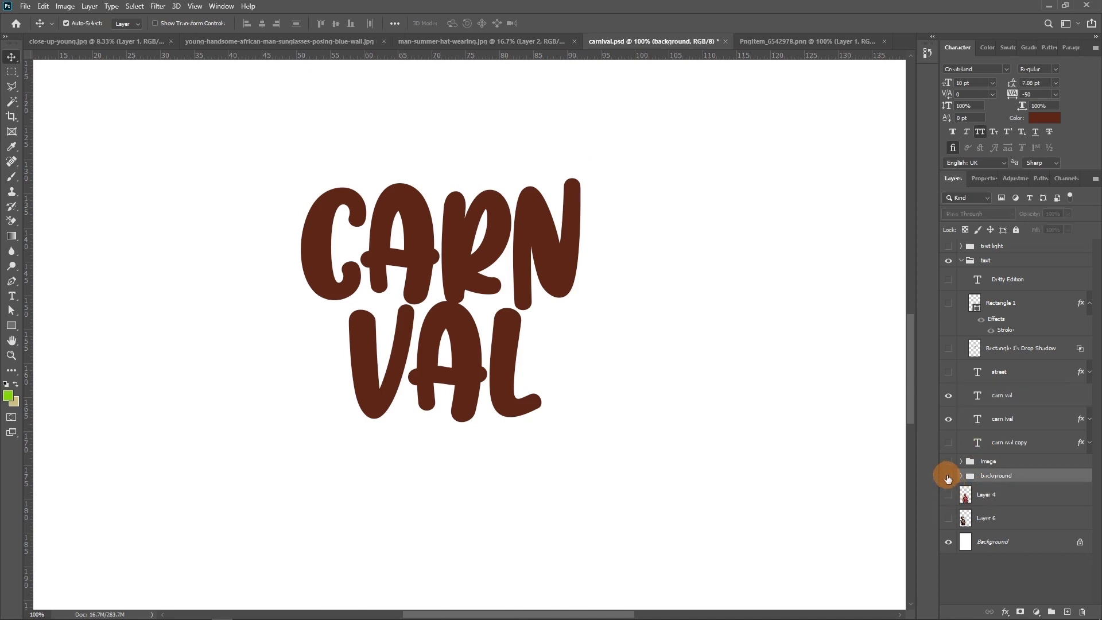
left_click(948, 476)
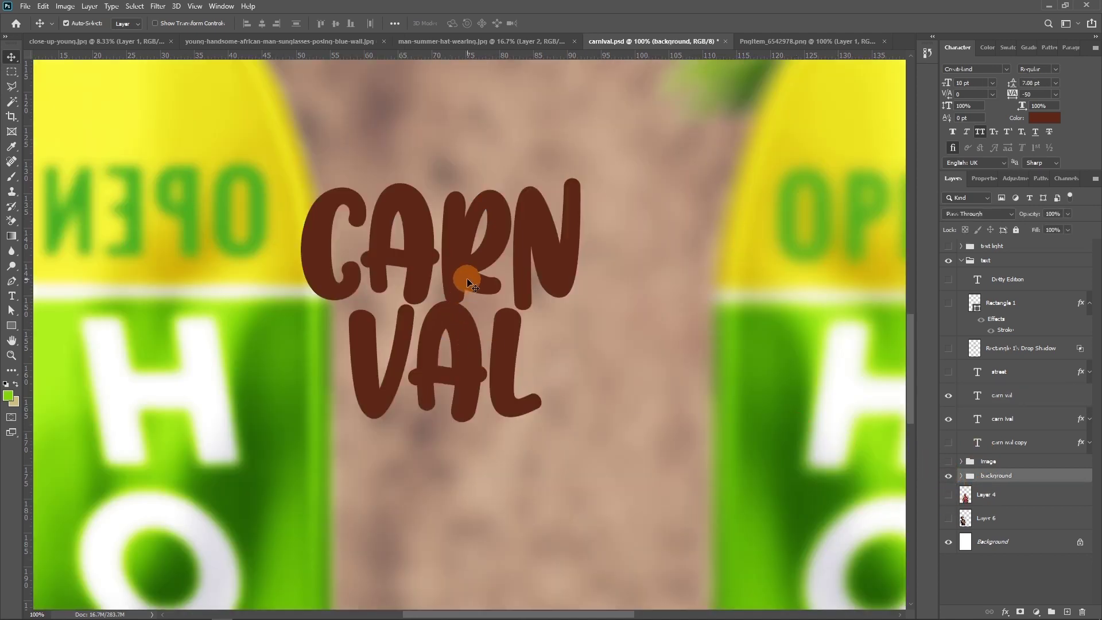
left_click_drag(467, 281, 498, 281)
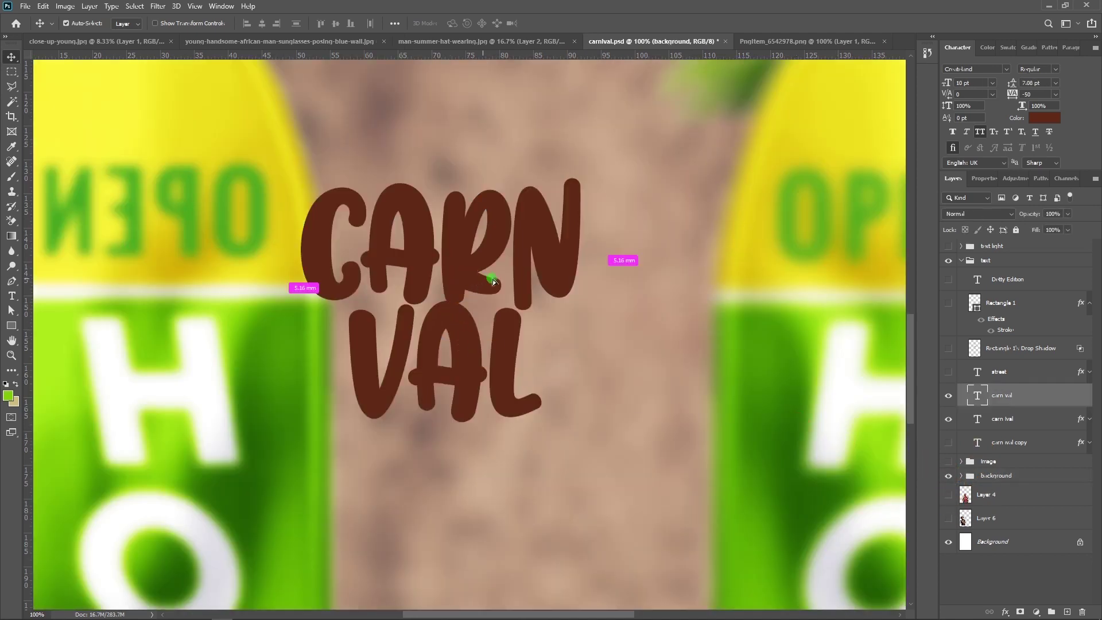
left_click(1002, 475)
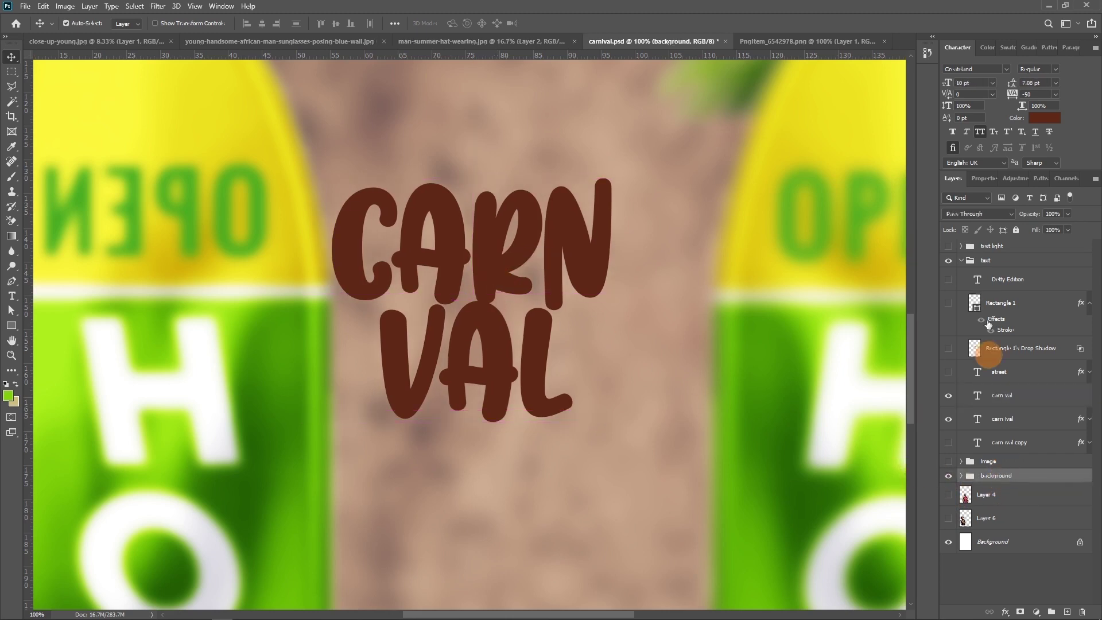
left_click(1015, 229)
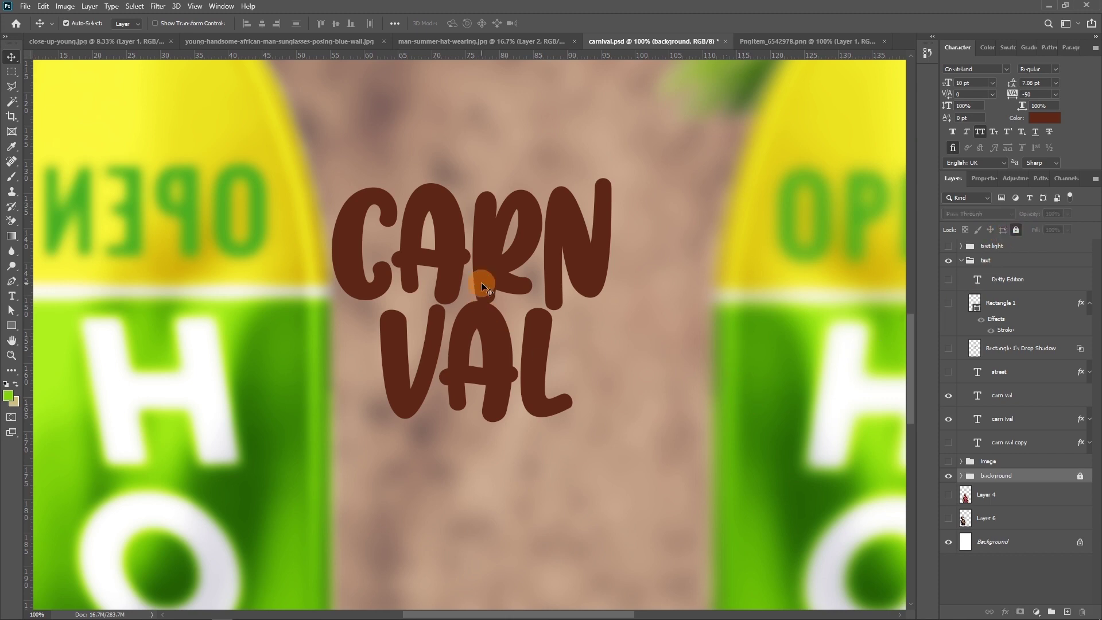
left_click_drag(481, 281, 518, 308)
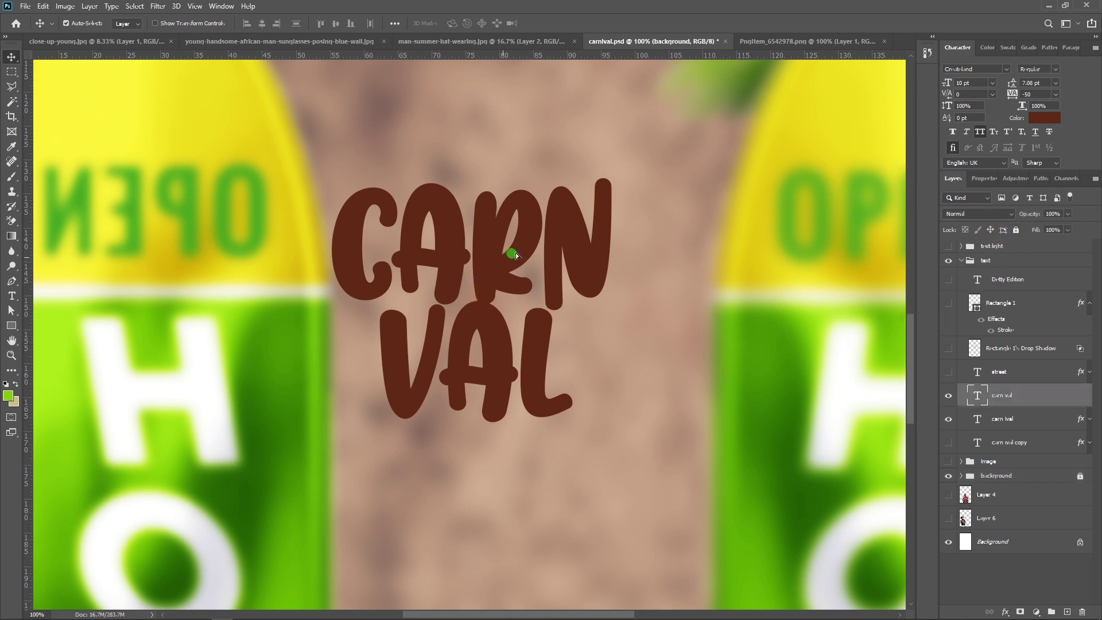
double_click(1054, 397)
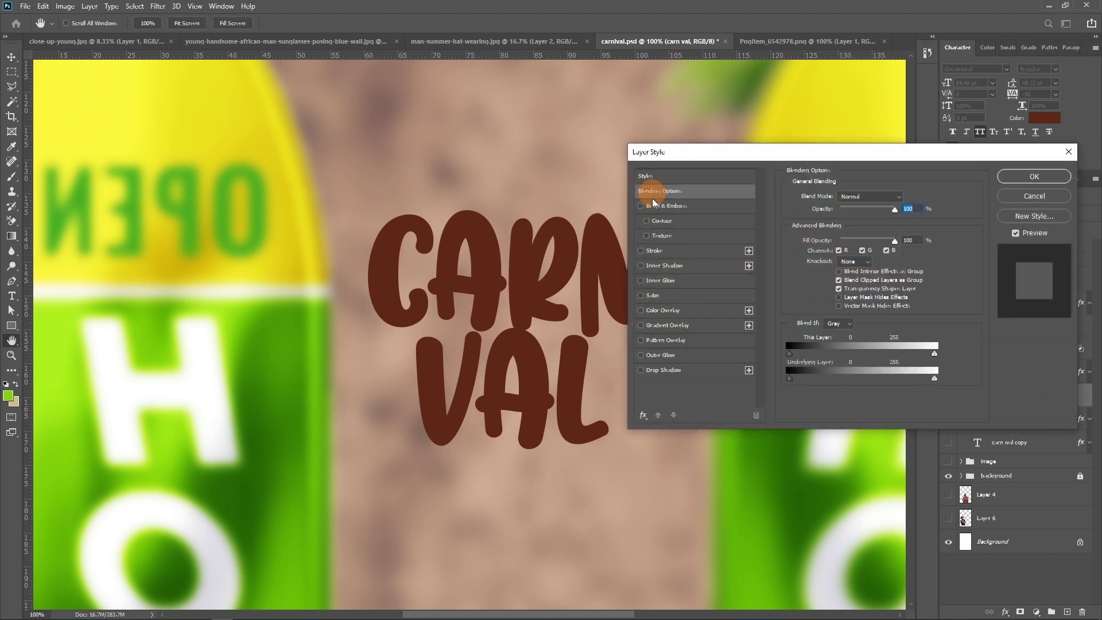
- Add a white 8 px stroke to the CARN VAL title
left_click(653, 250)
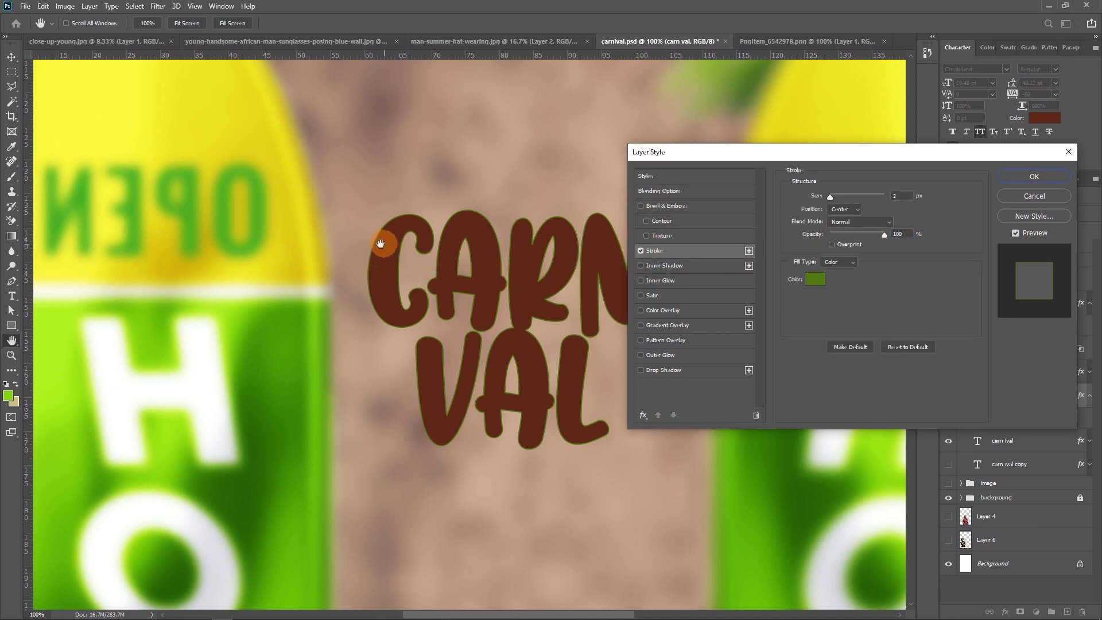
left_click(818, 280)
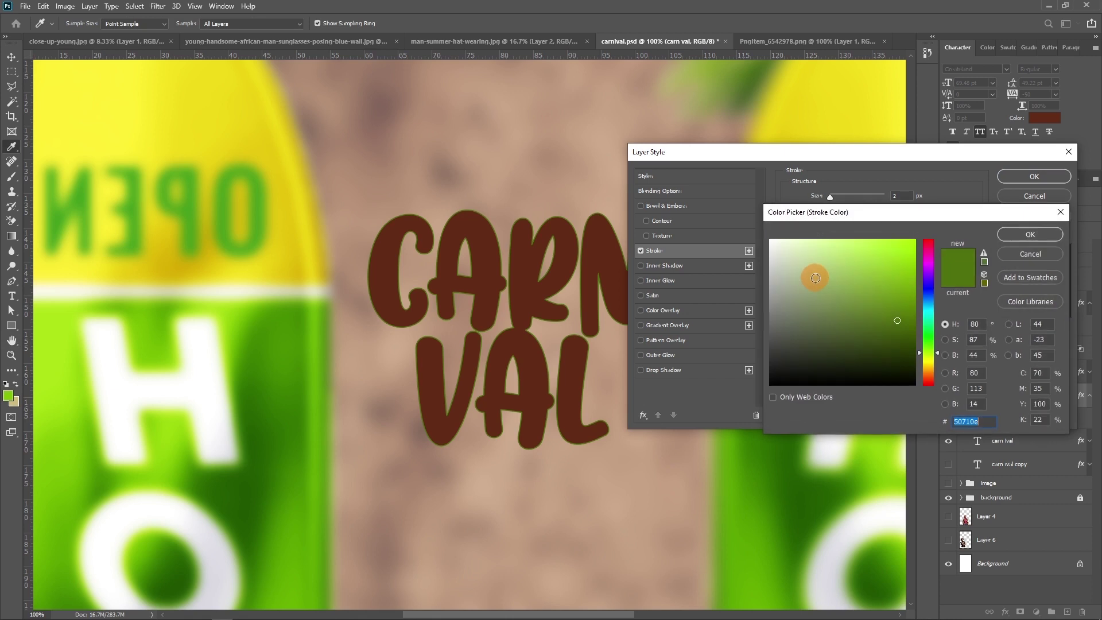
left_click_drag(813, 291, 771, 236)
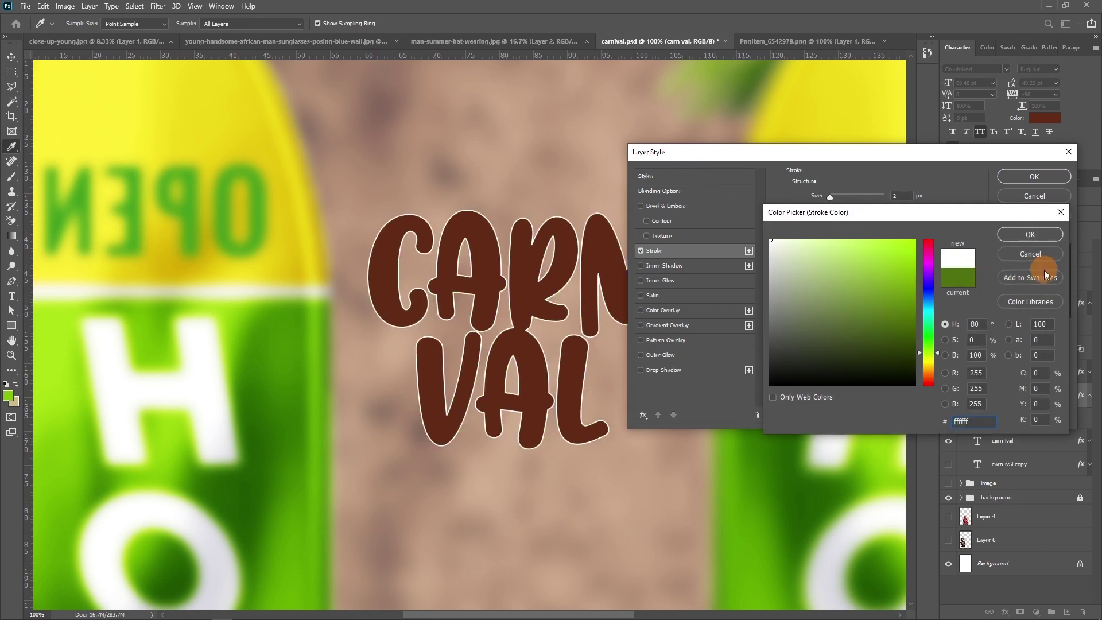
left_click(1027, 232)
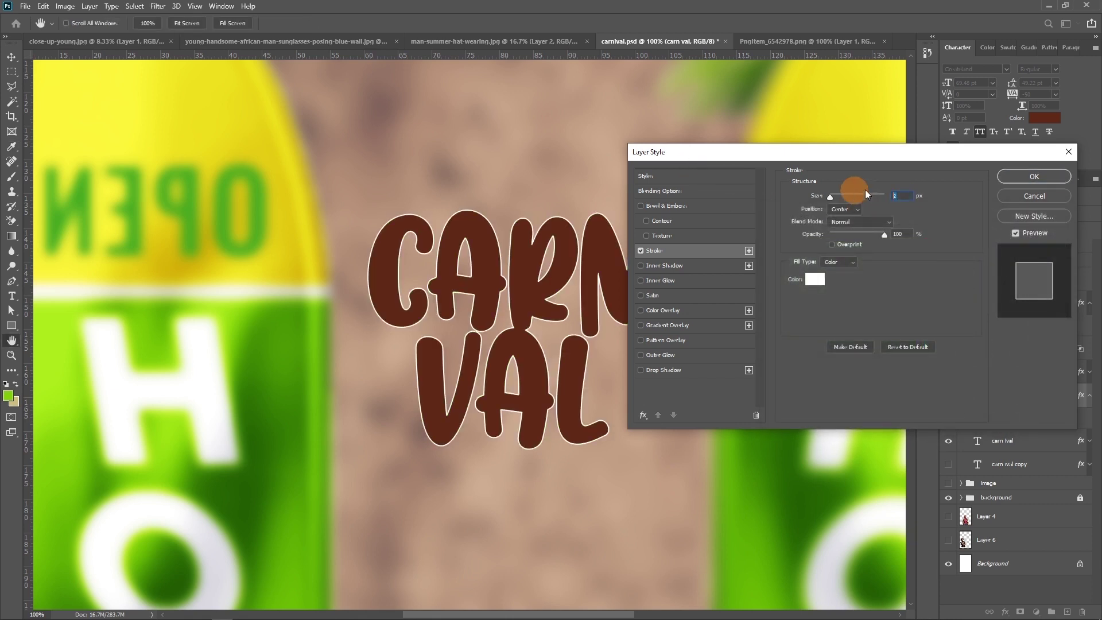
type("8")
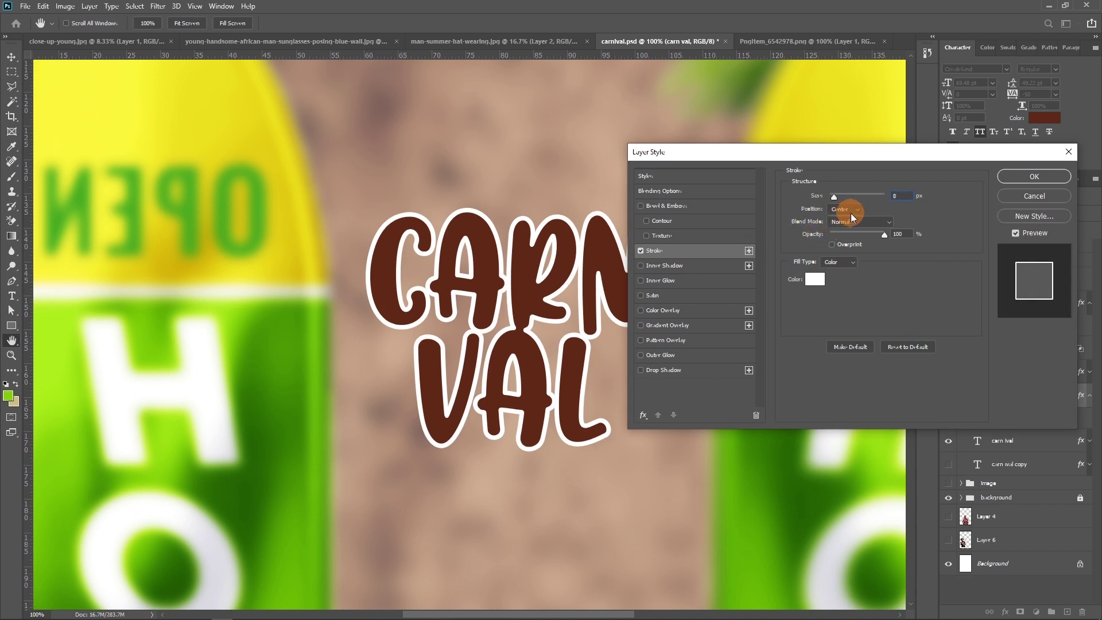
- Try the stroke position options, settle on Center, and enable Inner Glow
left_click(858, 209)
left_click(852, 218)
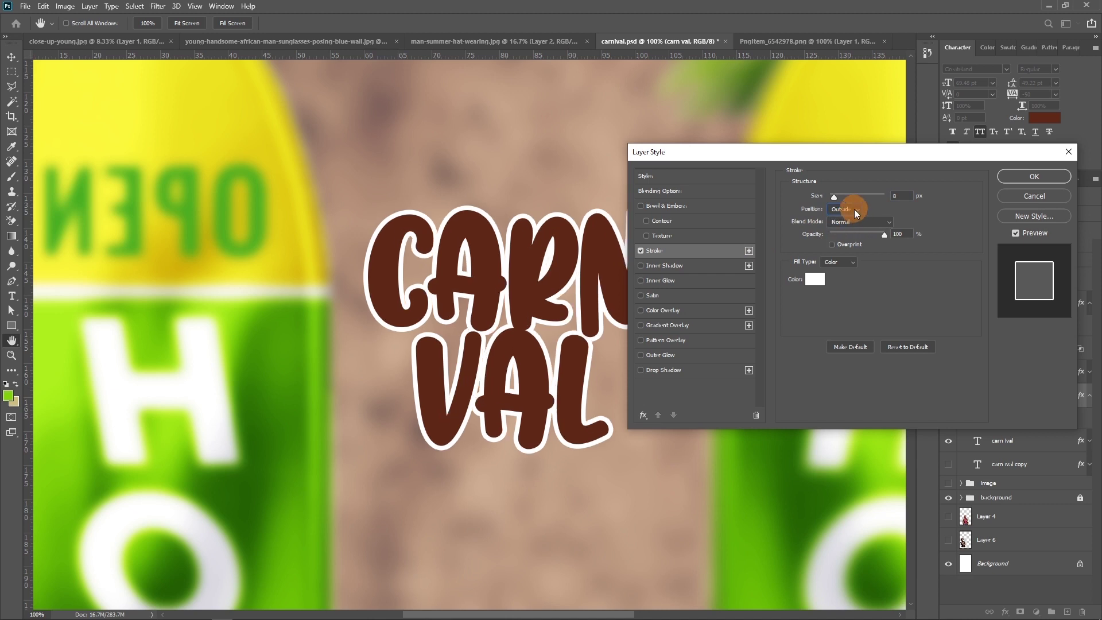
left_click(842, 228)
left_click(845, 208)
left_click(839, 235)
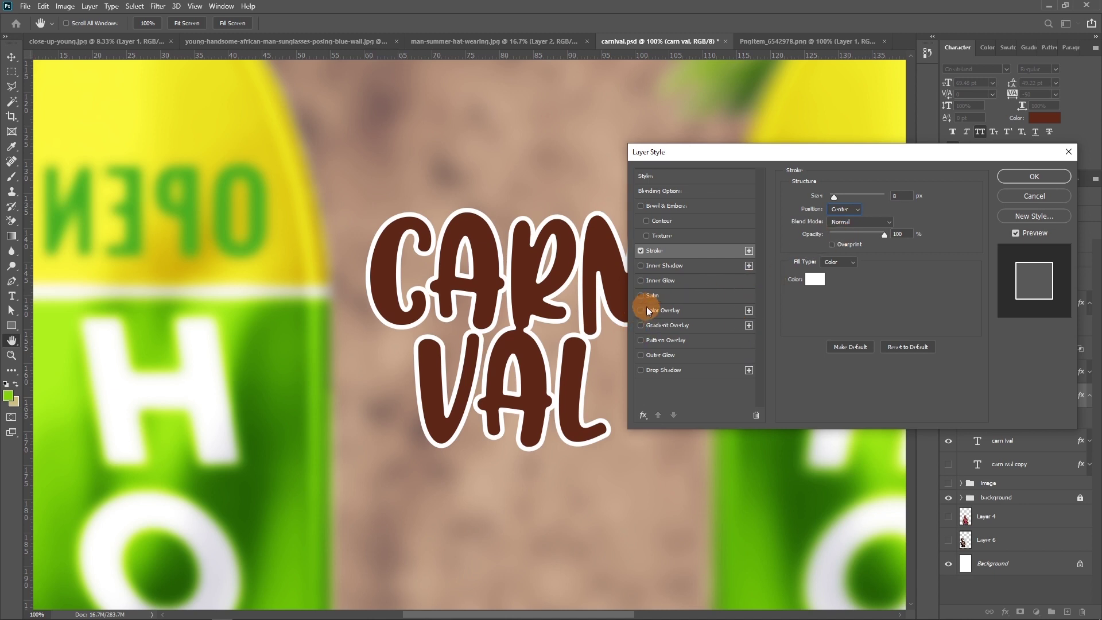
left_click(640, 280)
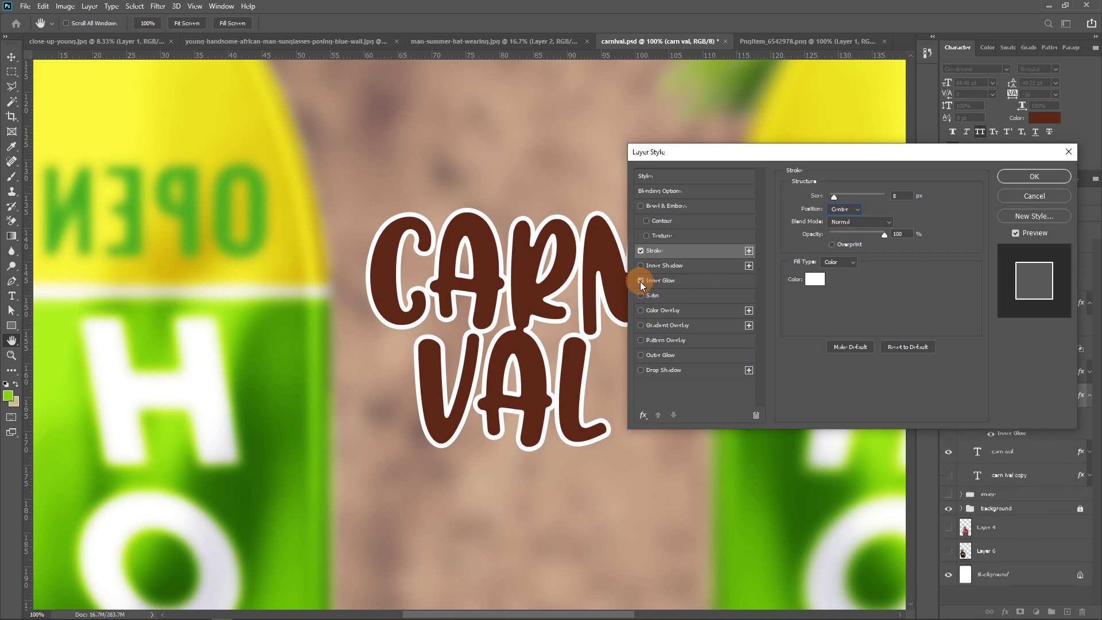
- Try a yellow inner glow sampled from the flag and widen it
left_click(703, 282)
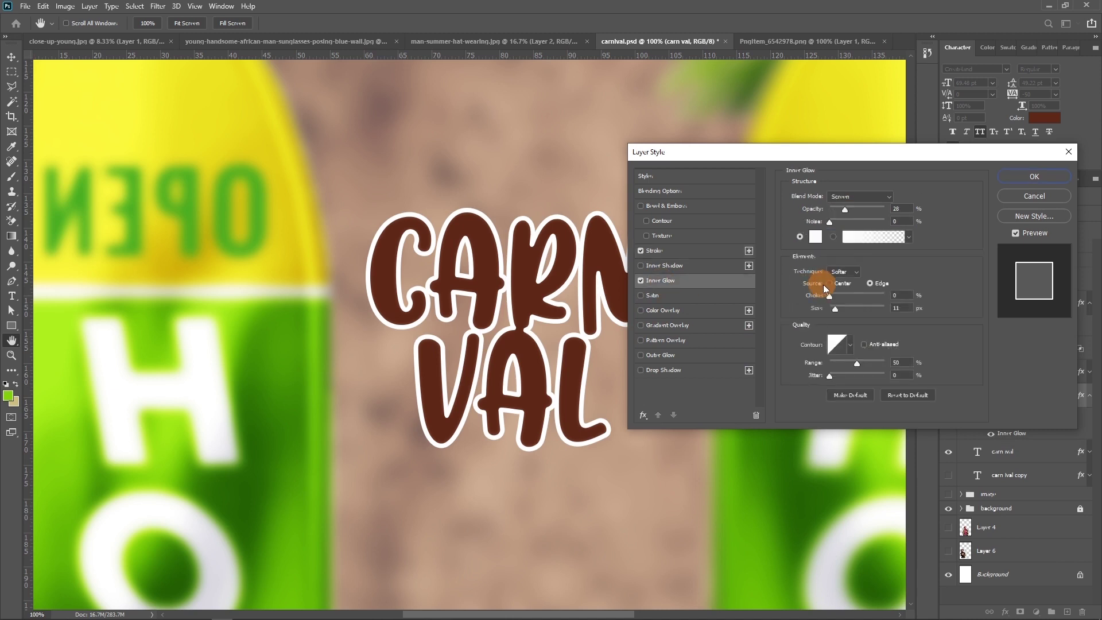
left_click(816, 237)
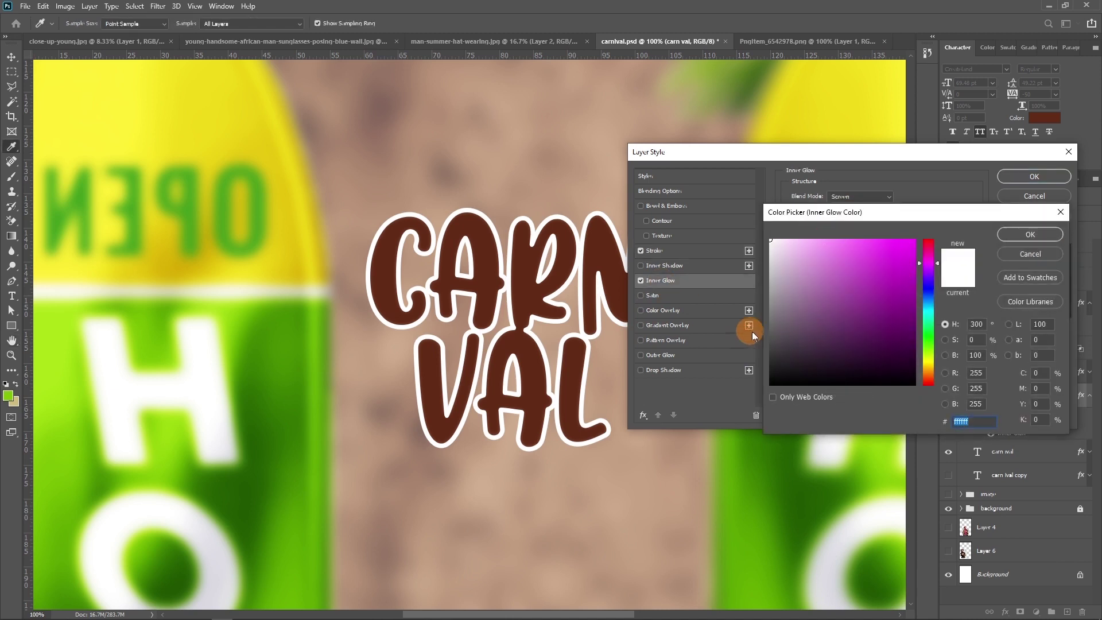
left_click(1033, 237)
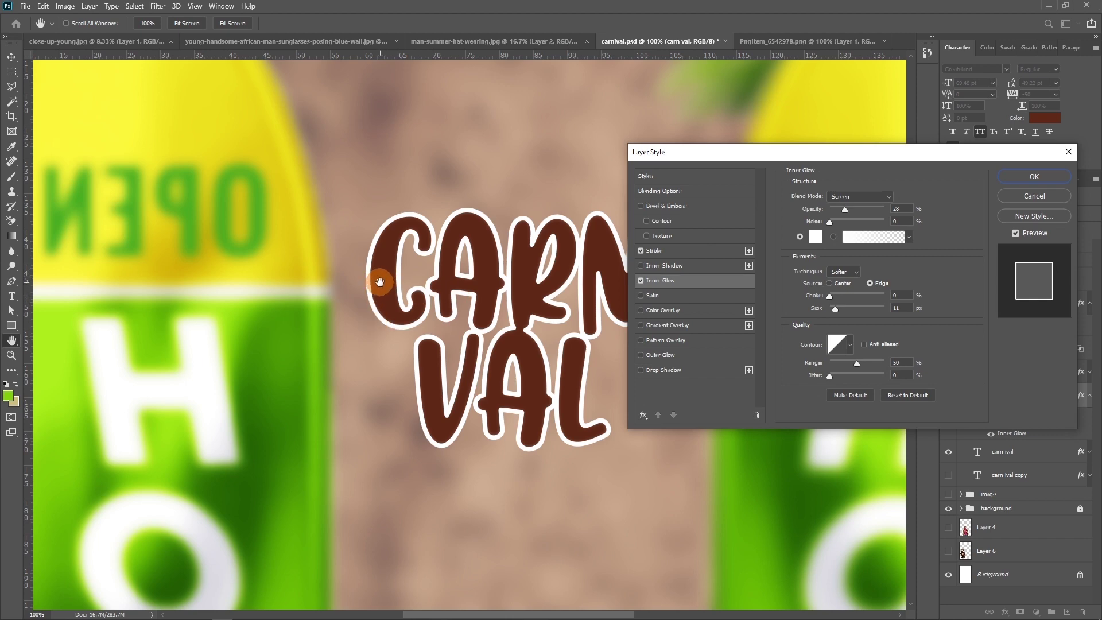
left_click_drag(380, 282, 462, 297)
scroll(443, 301, "down", 1)
scroll(443, 301, "down", 1)
left_click(815, 240)
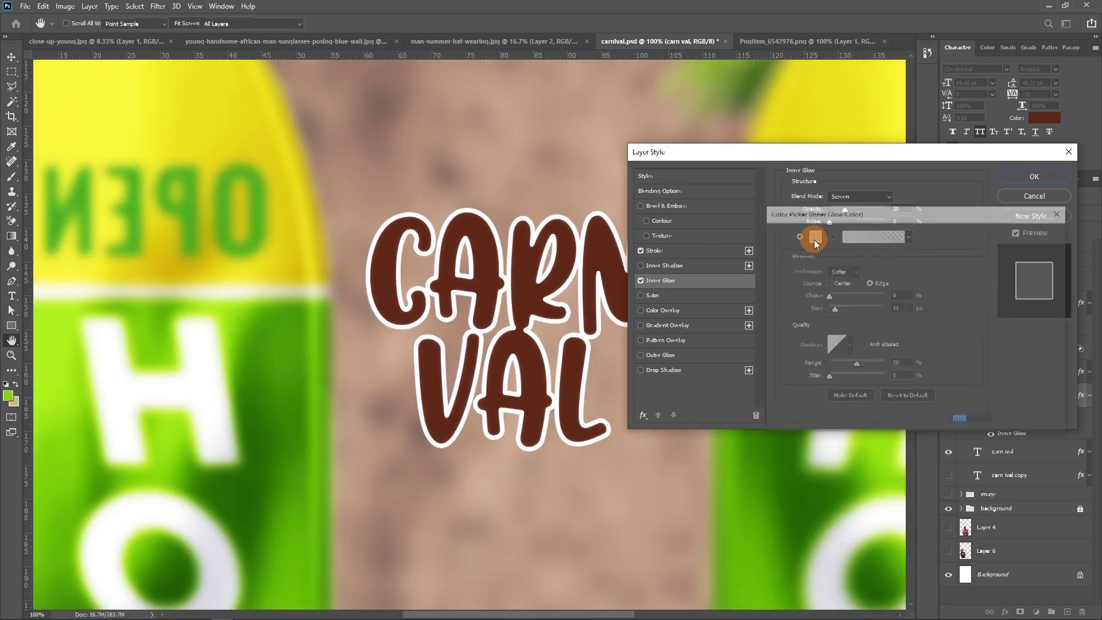
left_click(207, 90)
left_click(1032, 235)
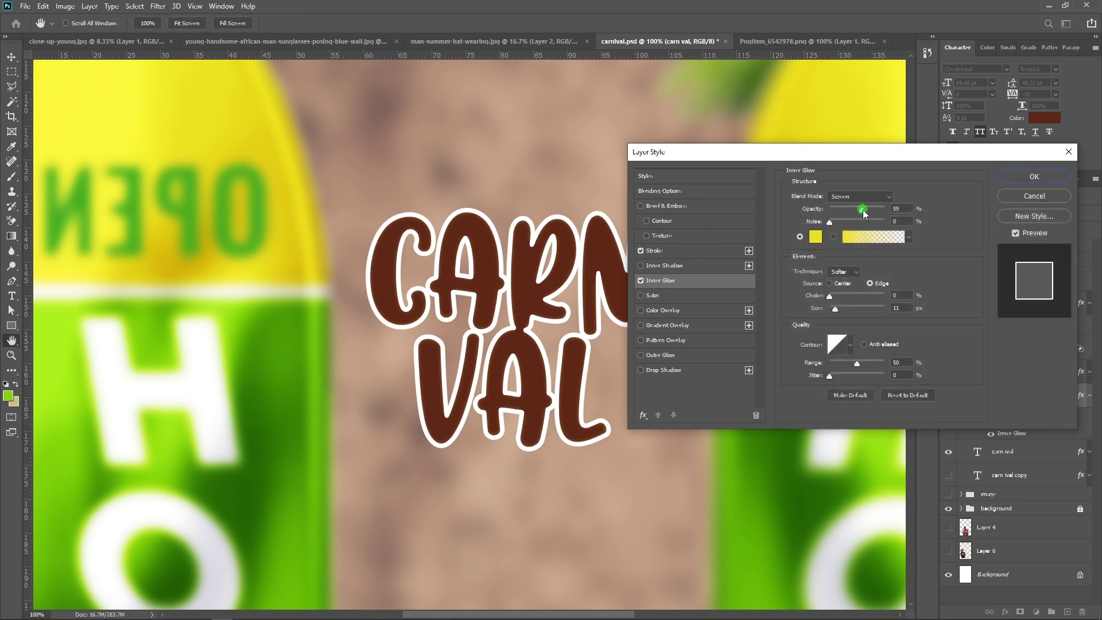
left_click_drag(836, 308, 844, 306)
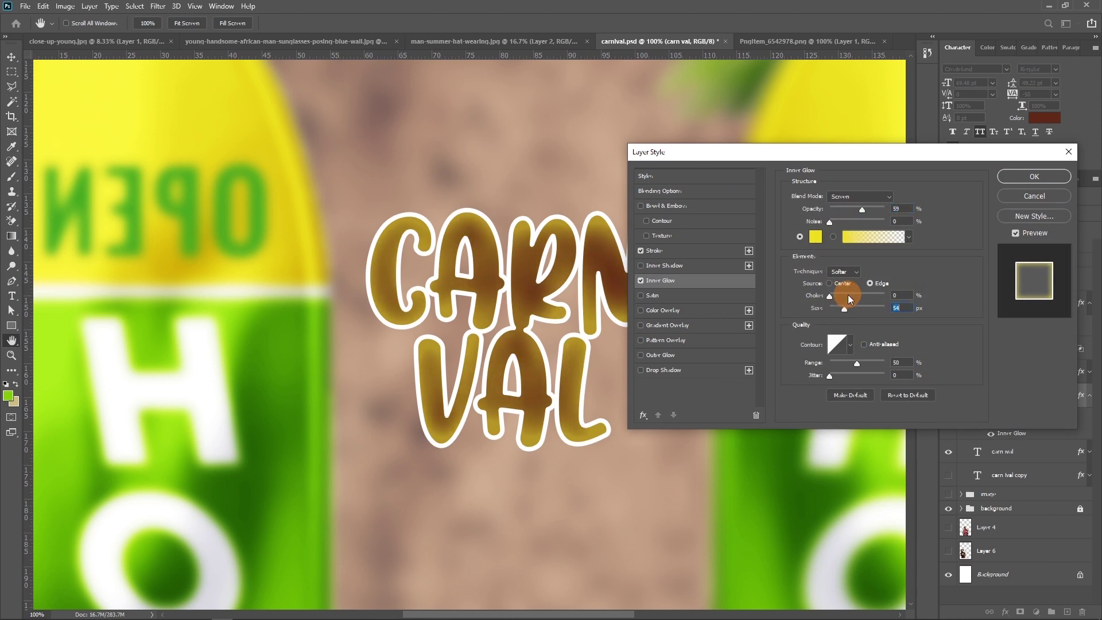
- Set the inner glow to 11 px, white and 51% opacity, and enable Drop Shadow
type("11")
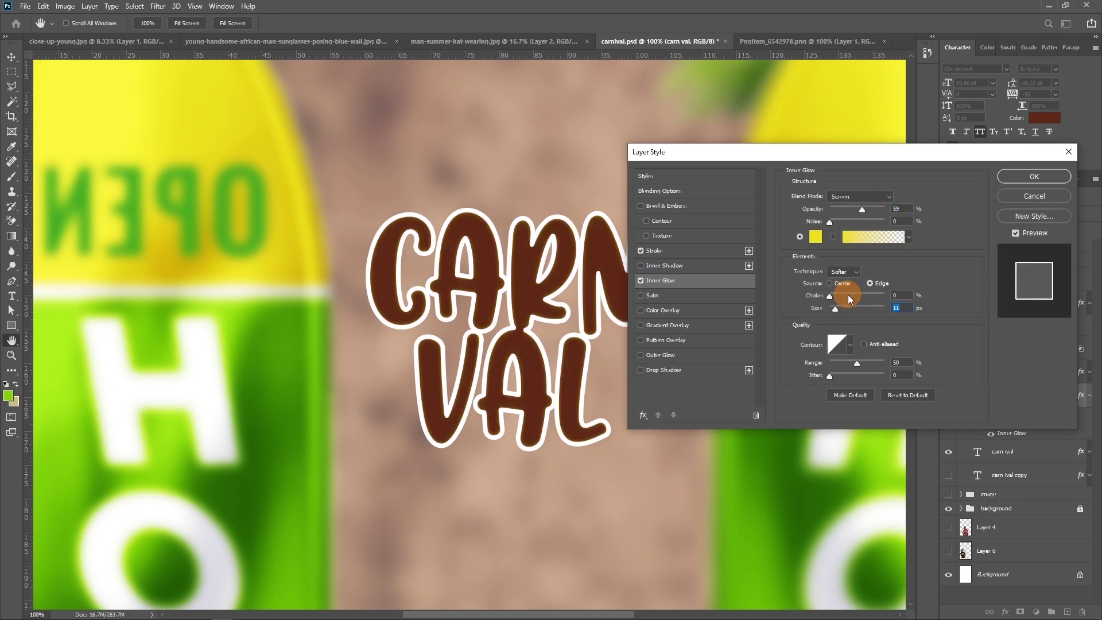
left_click(815, 236)
left_click_drag(812, 247, 595, 158)
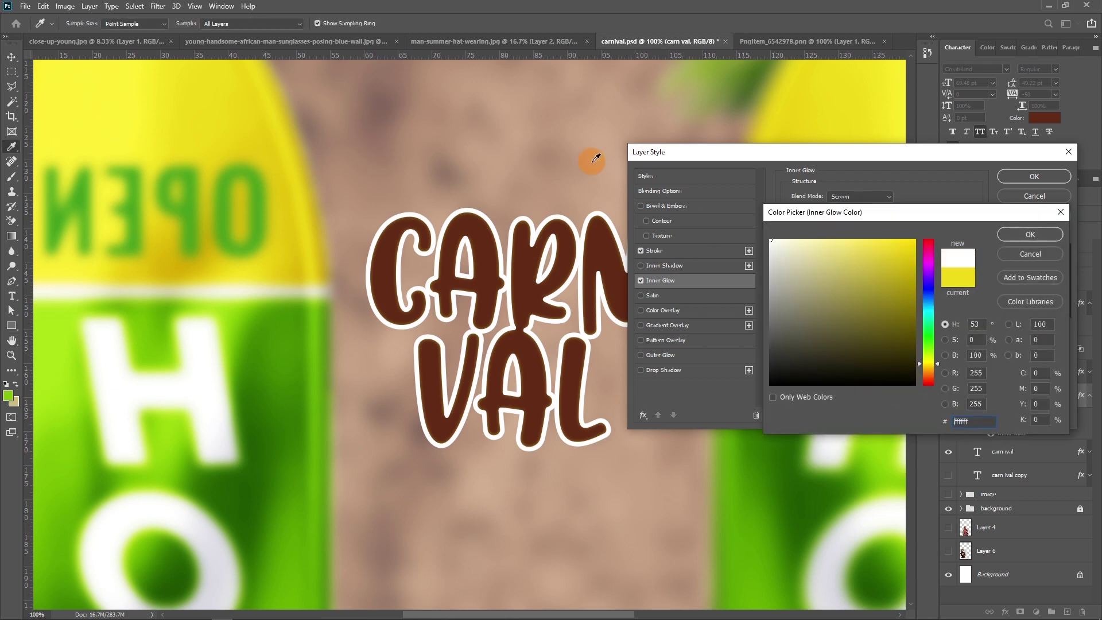
left_click(1021, 247)
left_click_drag(860, 214, 859, 212)
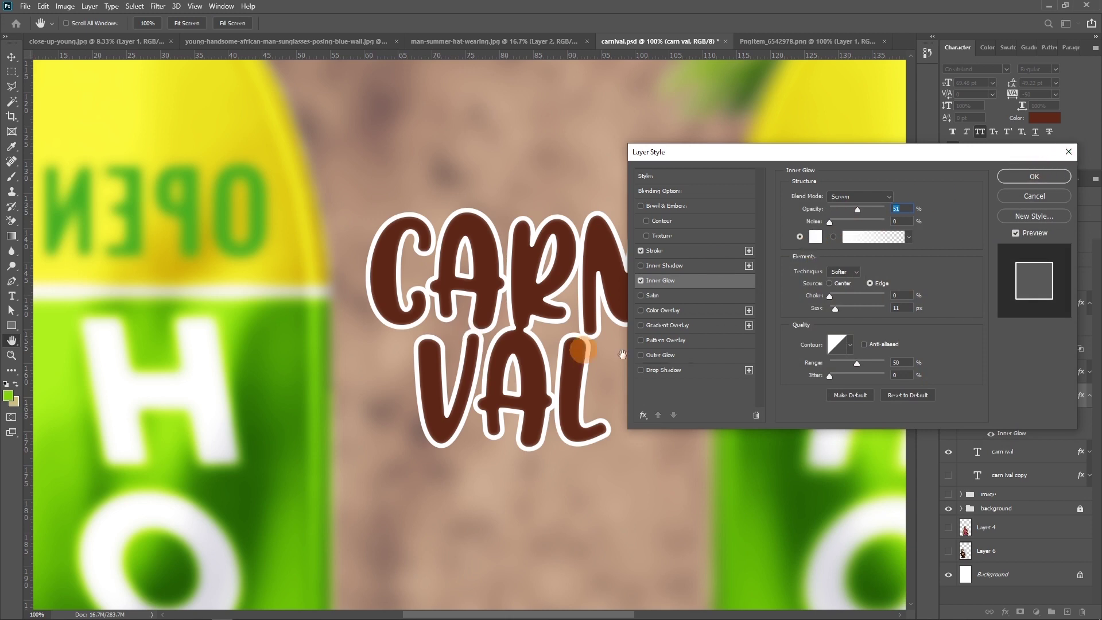
left_click(654, 372)
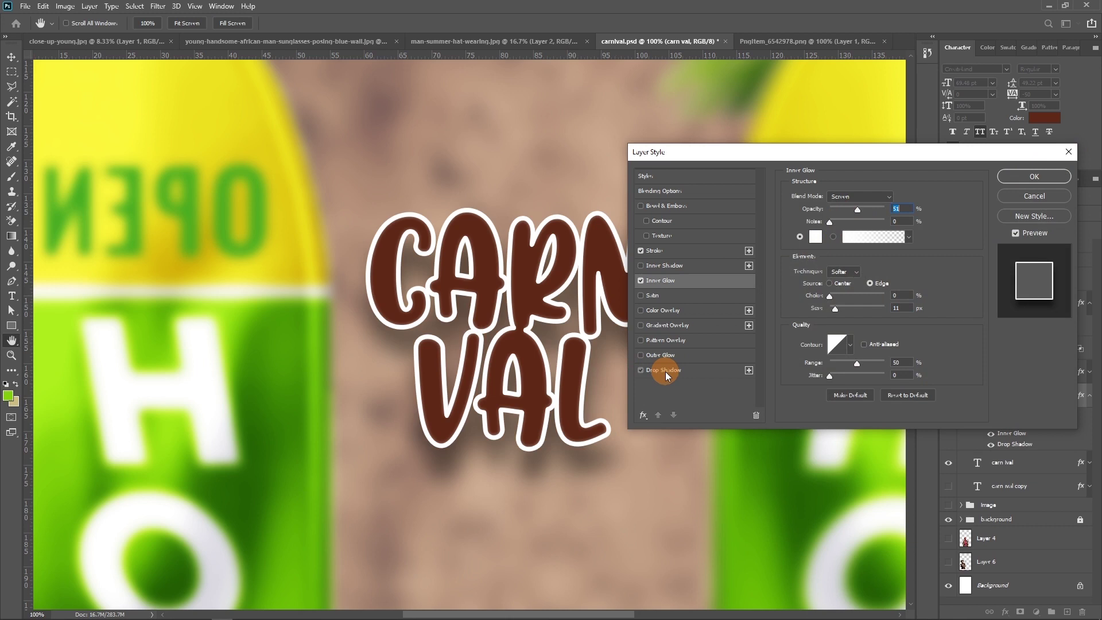
- Pull the drop shadow closer on canvas, then cancel Layer Style to discard all title effects
left_click(665, 374)
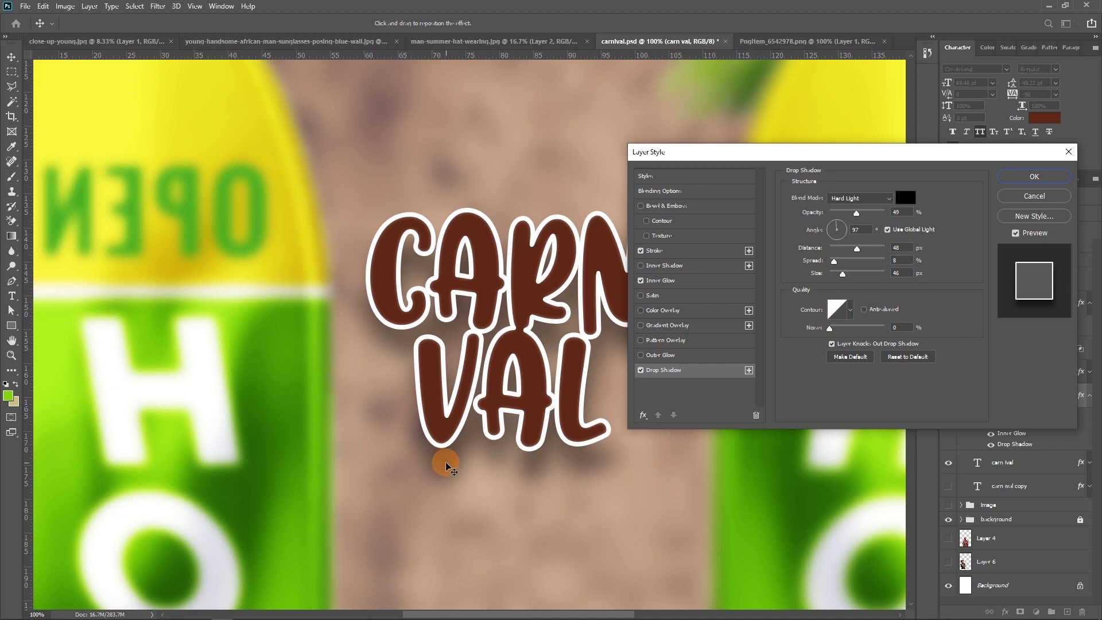
left_click_drag(497, 442, 445, 440)
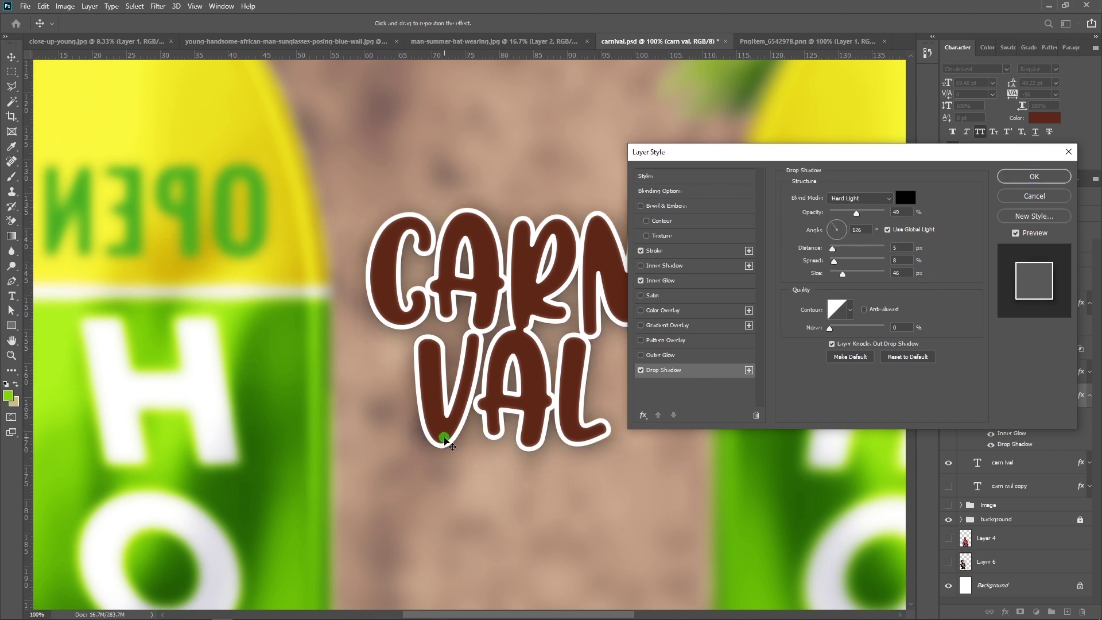
left_click(445, 441)
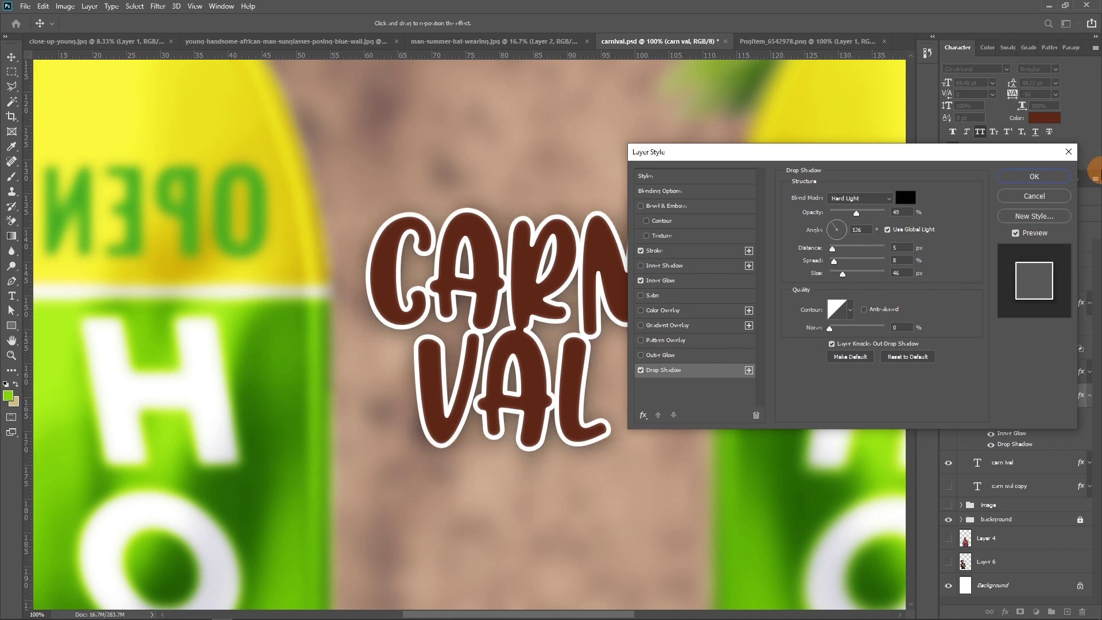
left_click(1029, 198)
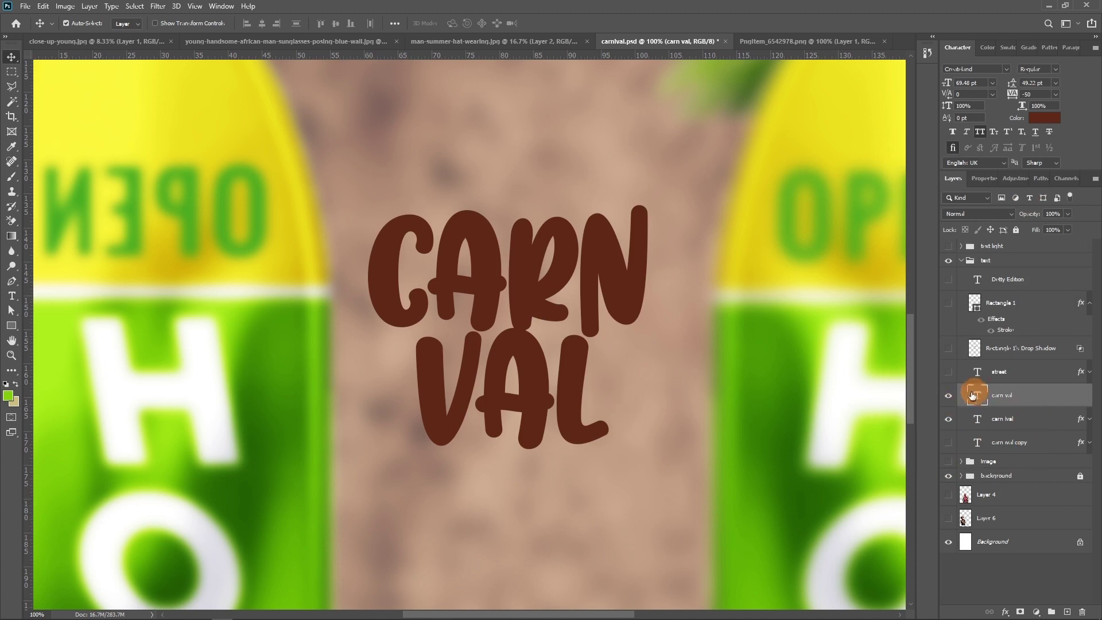
- Hide the carn val text layer and toggle another layer's visibility, zooming out
left_click(948, 395)
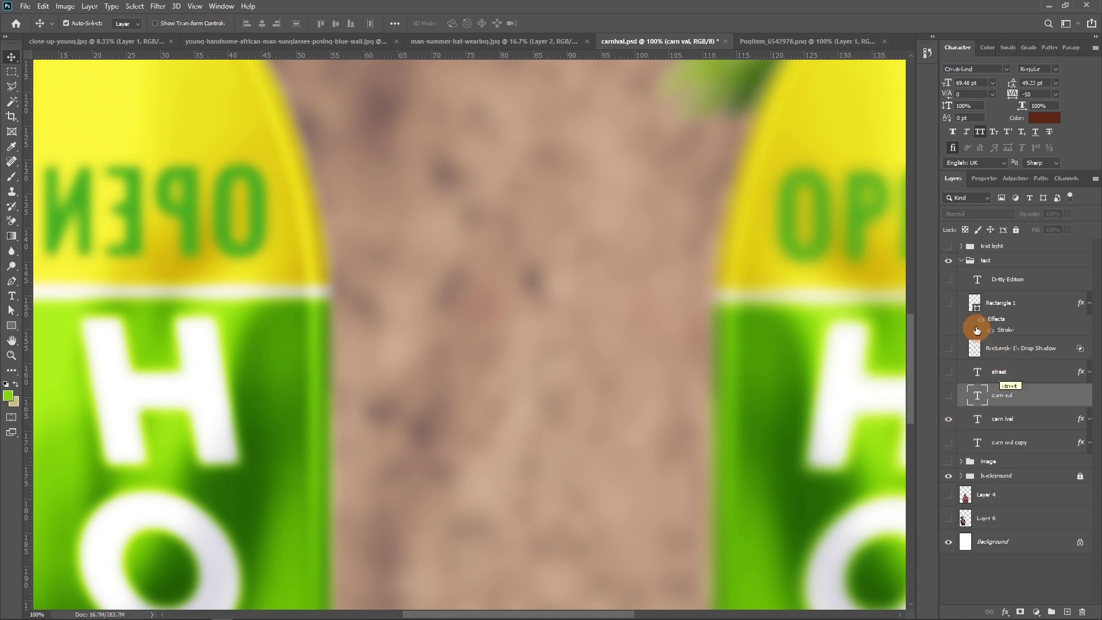
left_click(948, 261)
key("ctrl+minus")
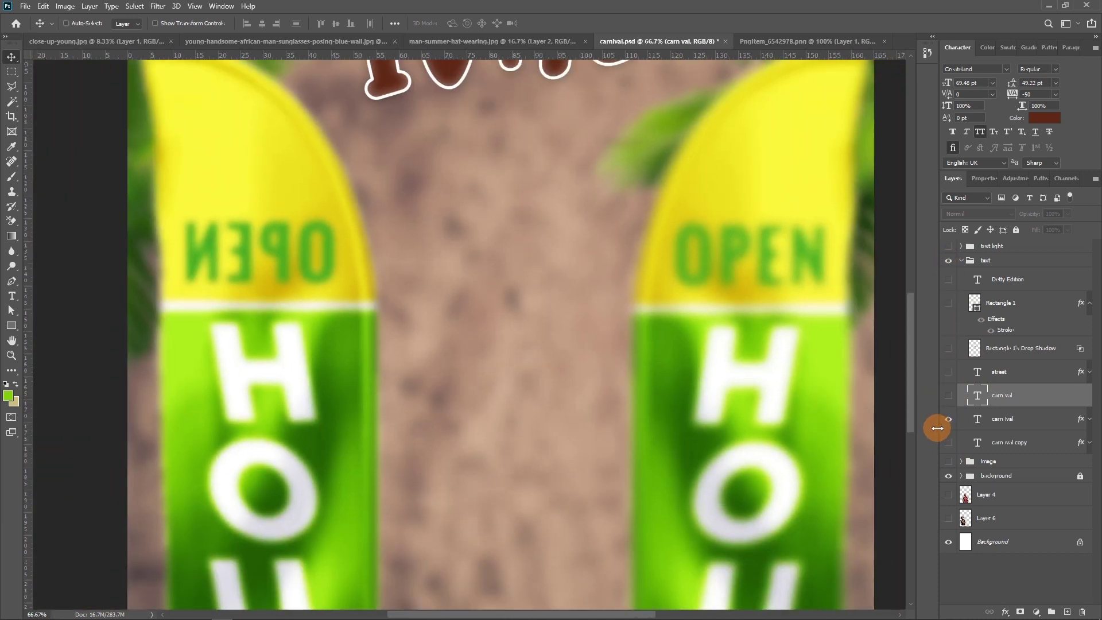
key("ctrl+minus")
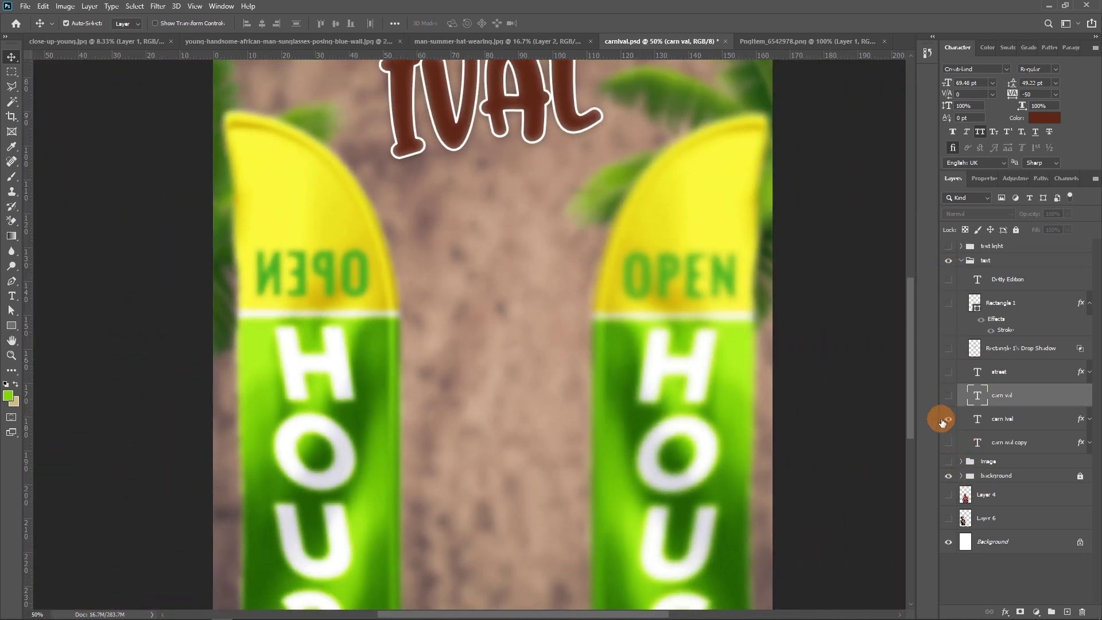
scroll(361, 298, "up", 2)
scroll(463, 255, "up", 3)
scroll(501, 315, "up", 2)
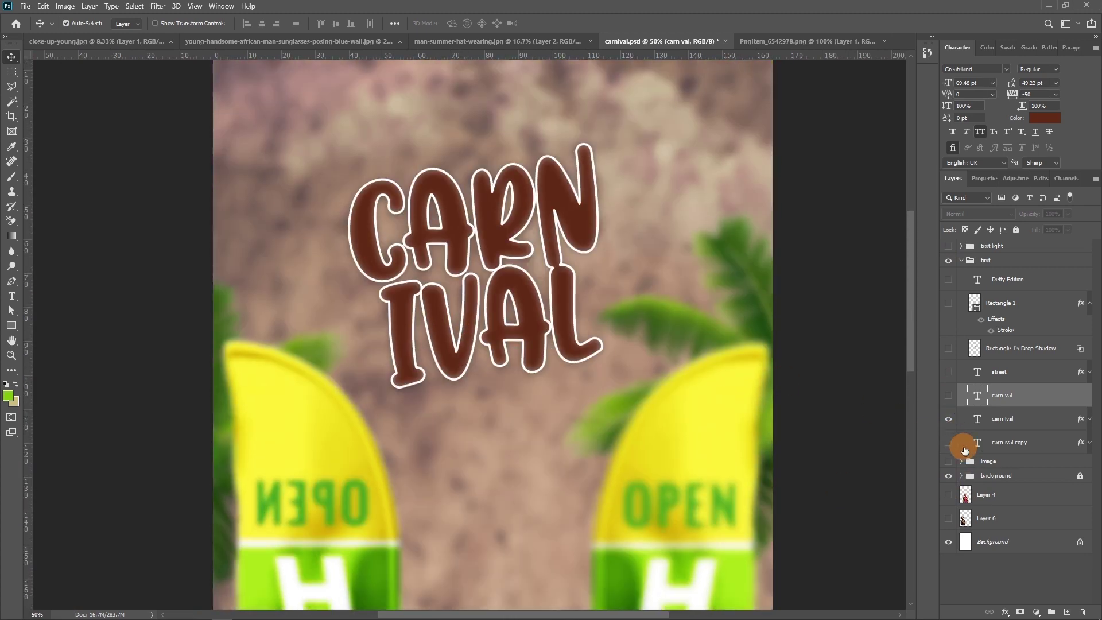
- Hide the carn ival layer and show the carn ival copy layer, editing its name
left_click(952, 423)
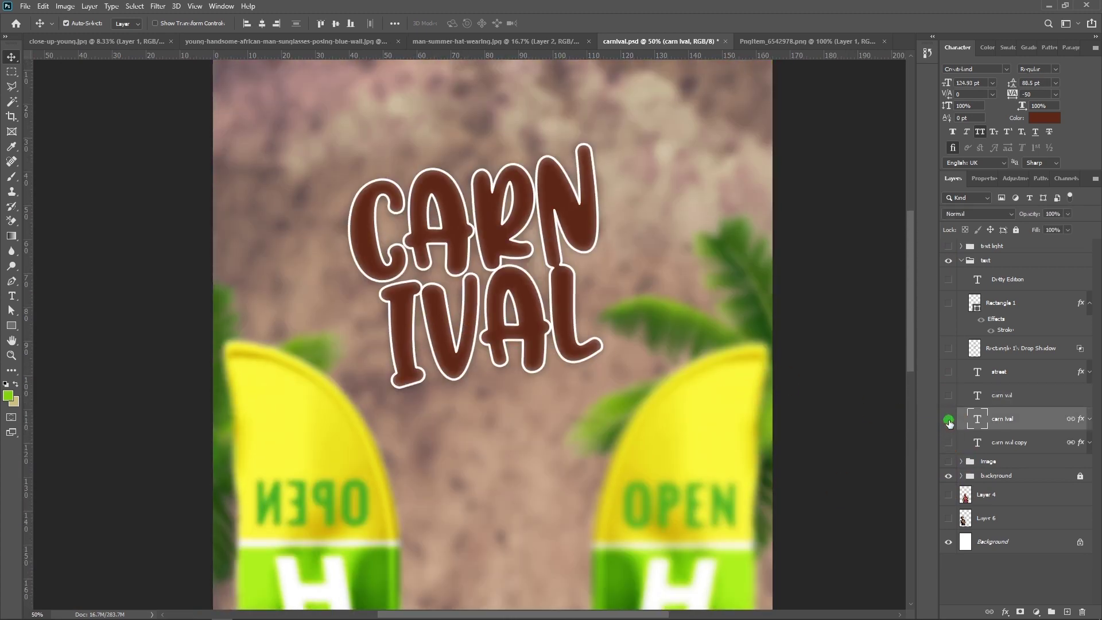
left_click(949, 420)
left_click(948, 442)
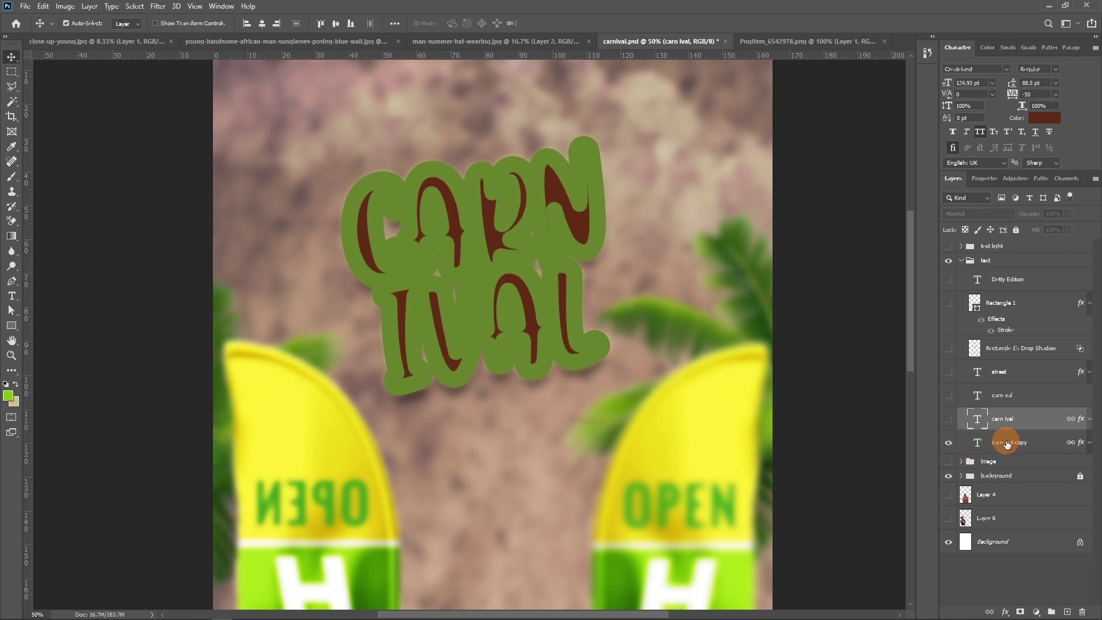
double_click(1007, 441)
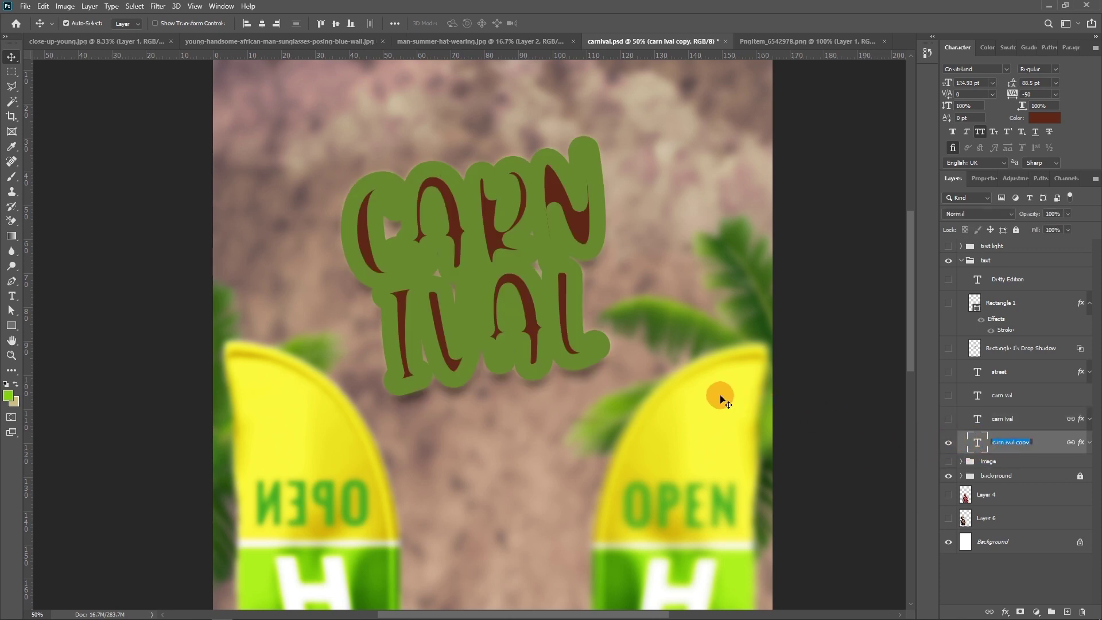
left_click(1056, 451)
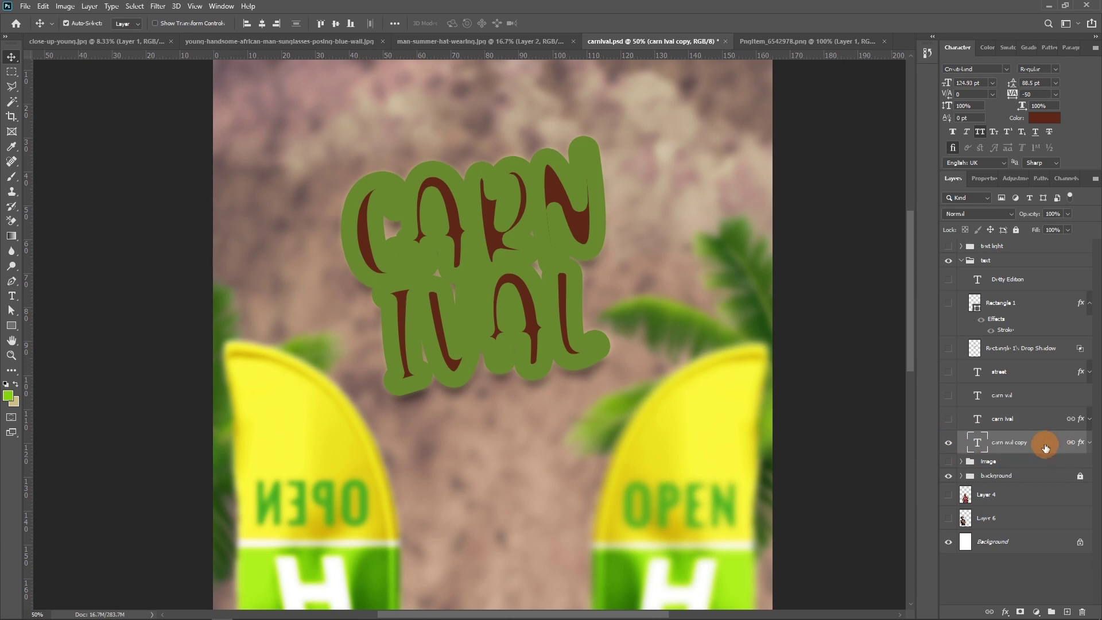
- Recheck the carn ival layer, keep it hidden, and open the carn ival copy's layer style
left_click(957, 420)
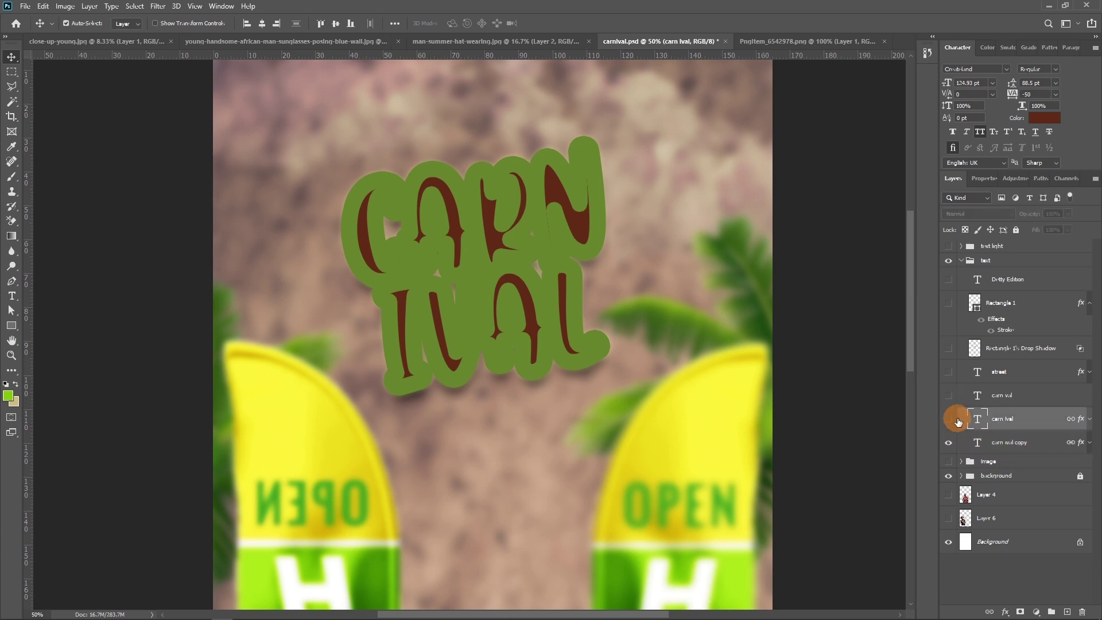
left_click(946, 424)
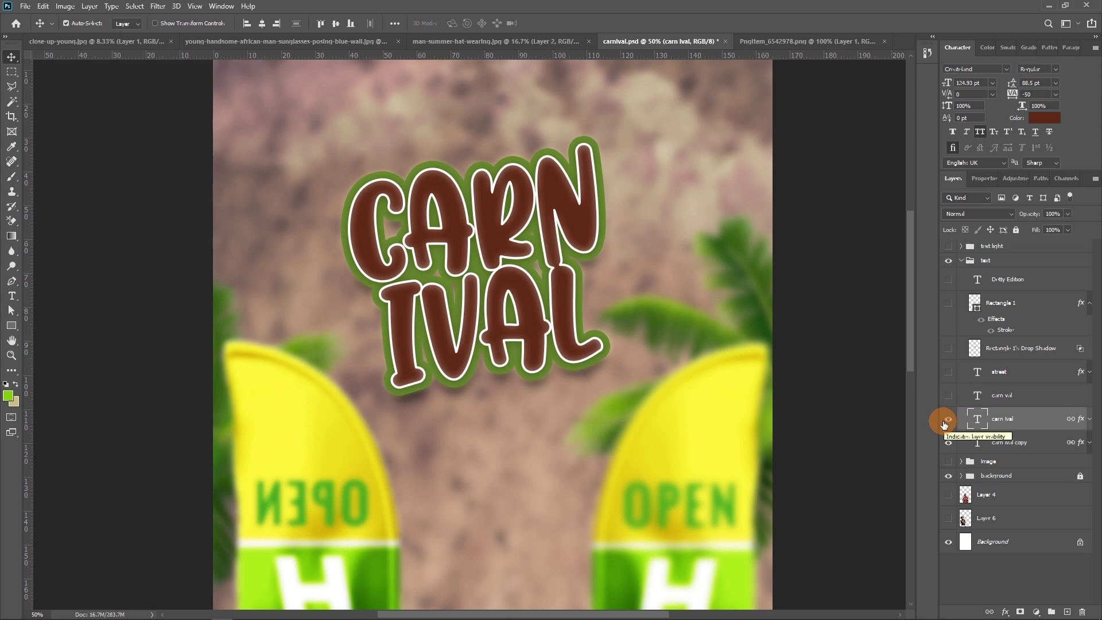
left_click(946, 422)
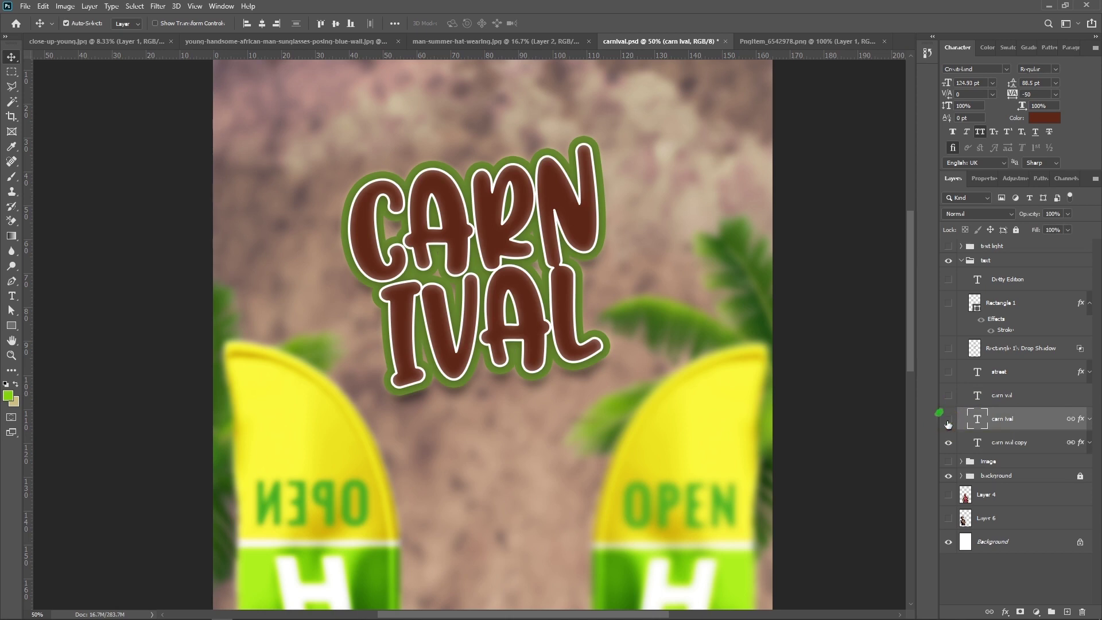
left_click(1047, 448)
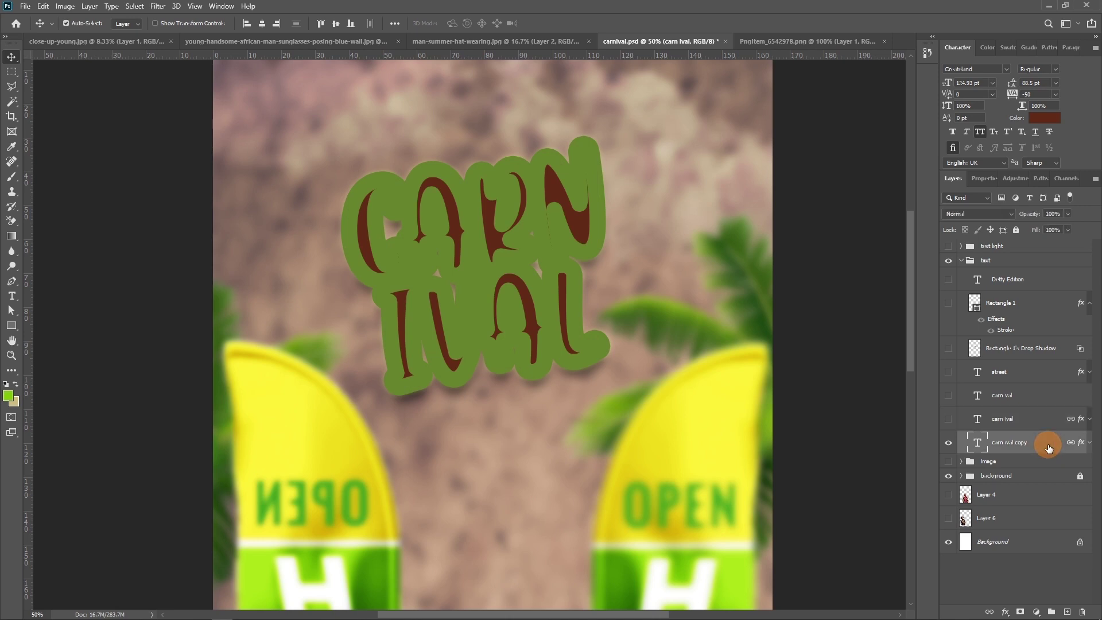
double_click(1048, 448)
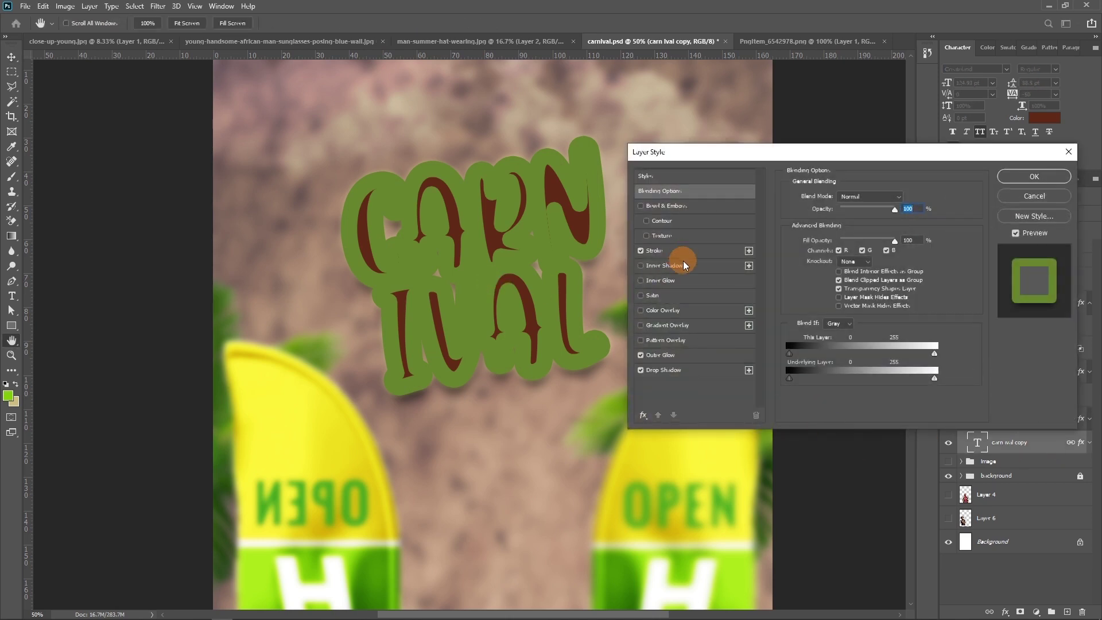
- Inspect the copy's stroke and outer glow, zooming in on the letter edges and toggling the glow
left_click(657, 250)
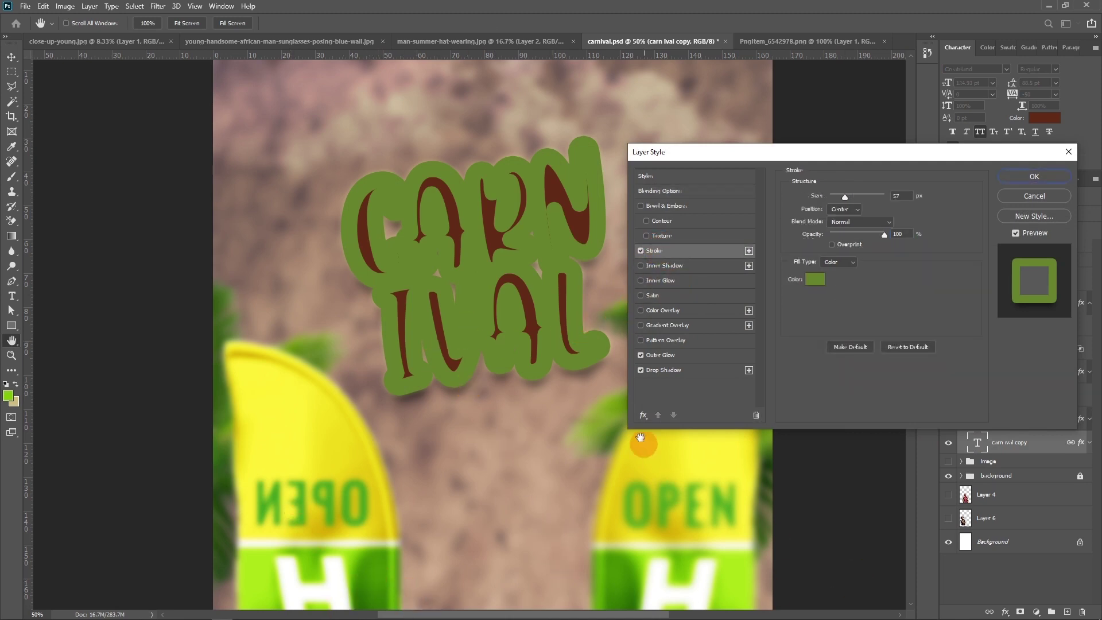
left_click(662, 358)
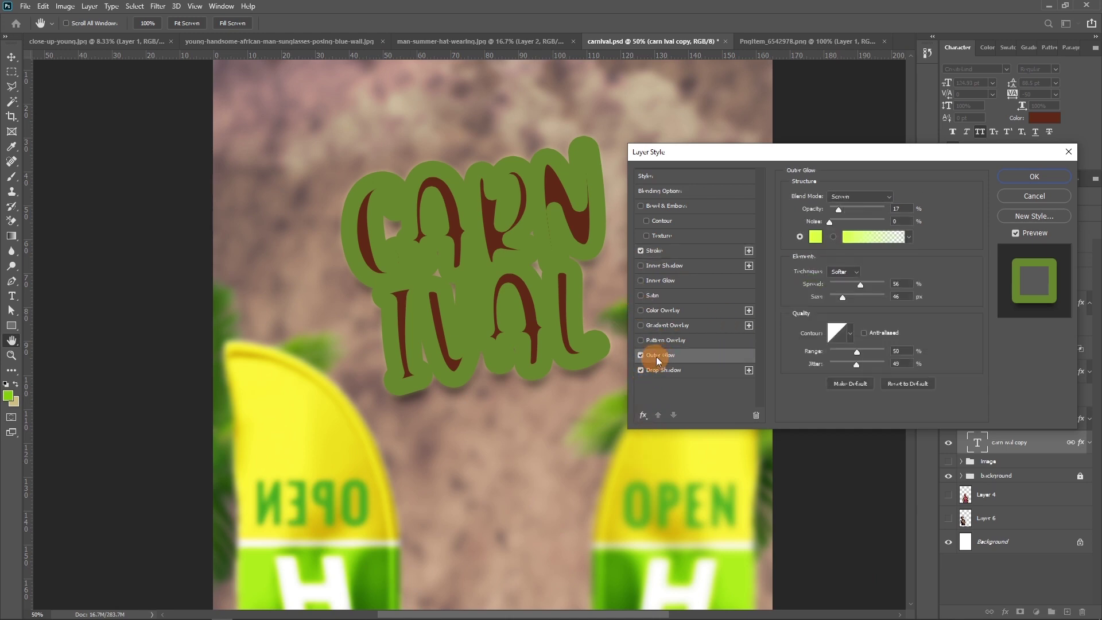
left_click(615, 381, "ctrl")
left_click(564, 389, "ctrl")
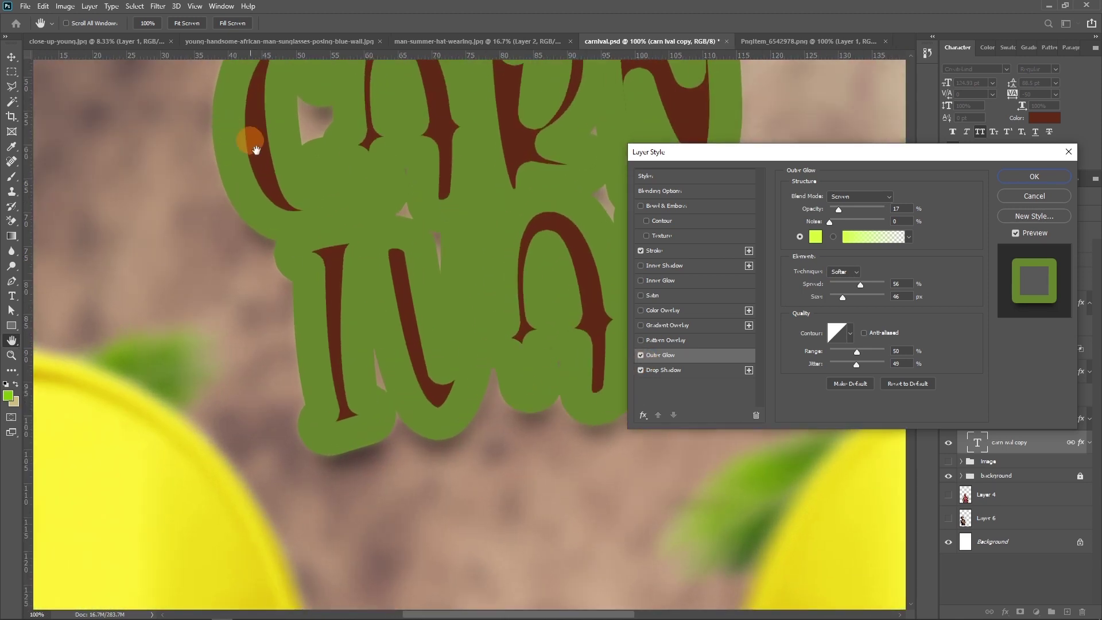
left_click_drag(251, 140, 261, 258)
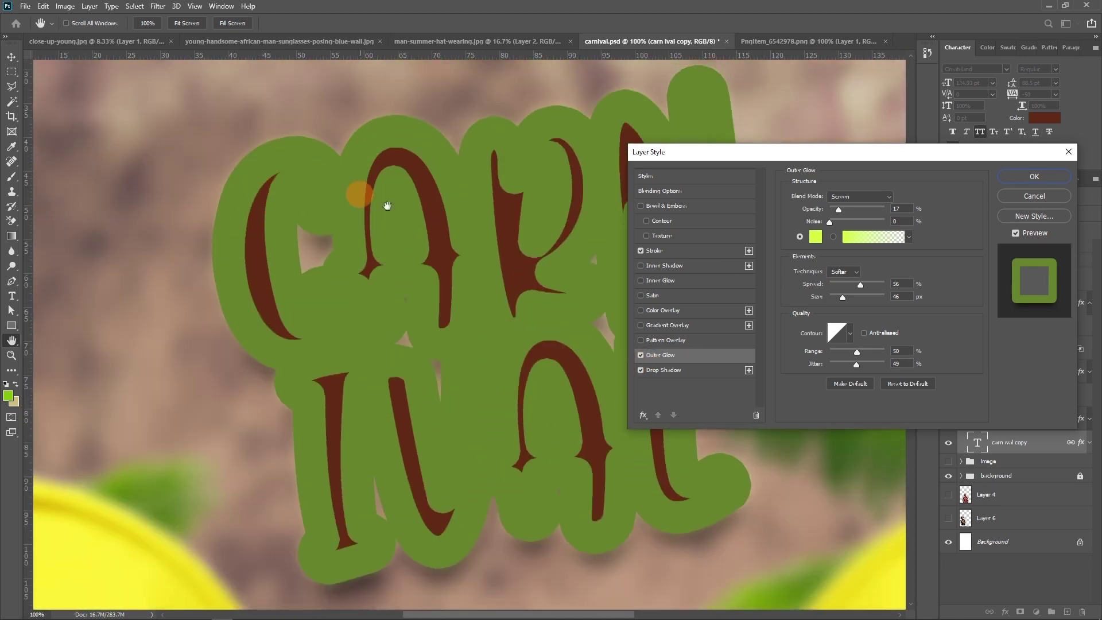
left_click(338, 227, "ctrl")
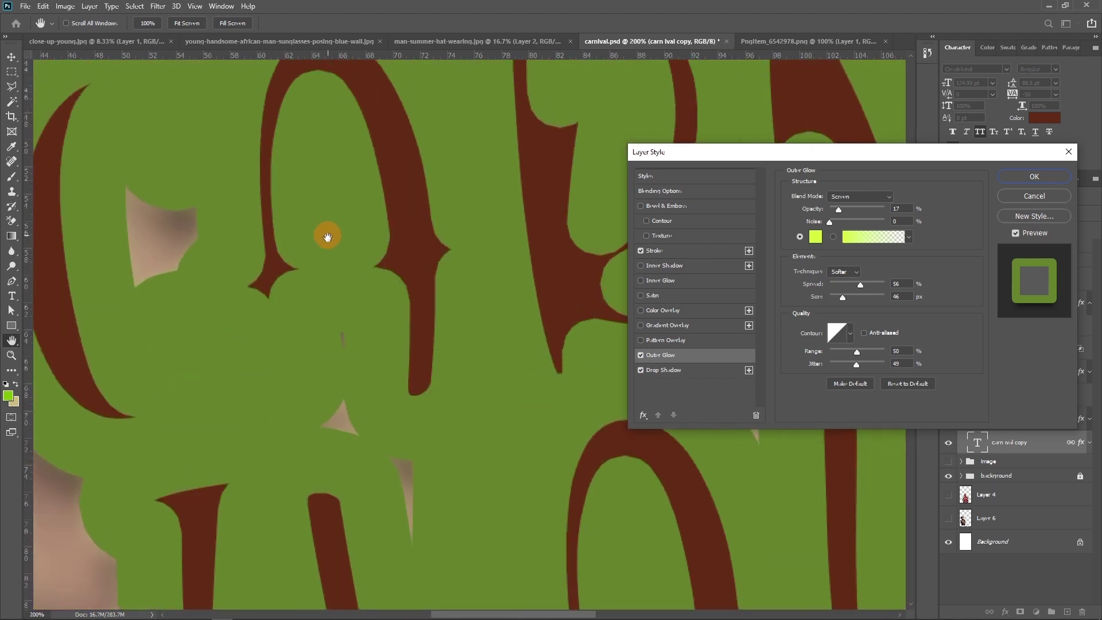
left_click_drag(339, 228, 312, 248)
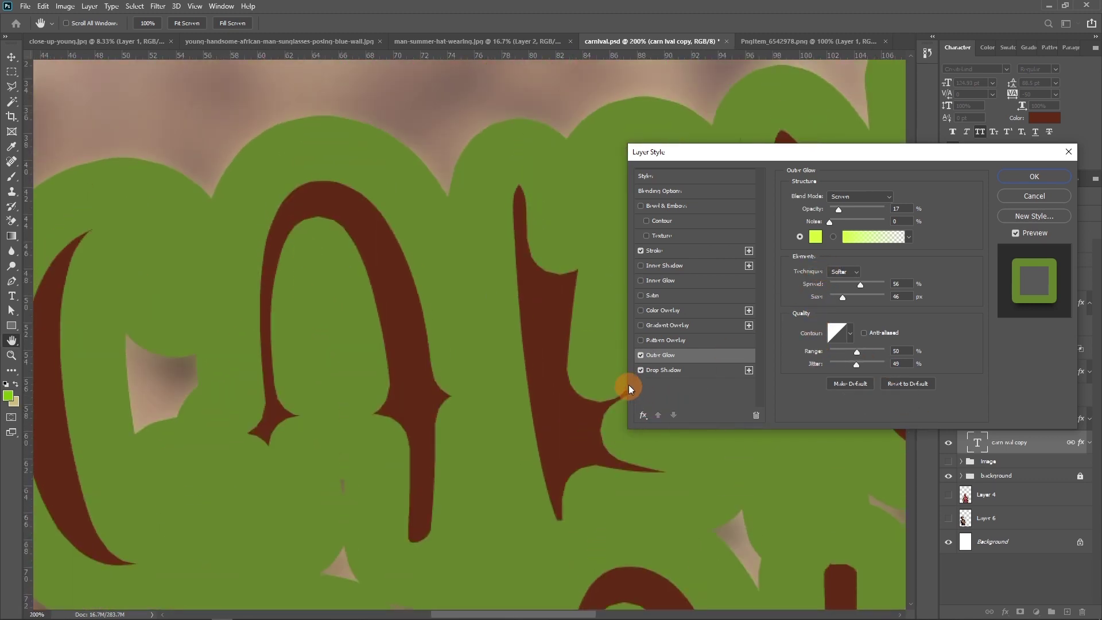
left_click(642, 356)
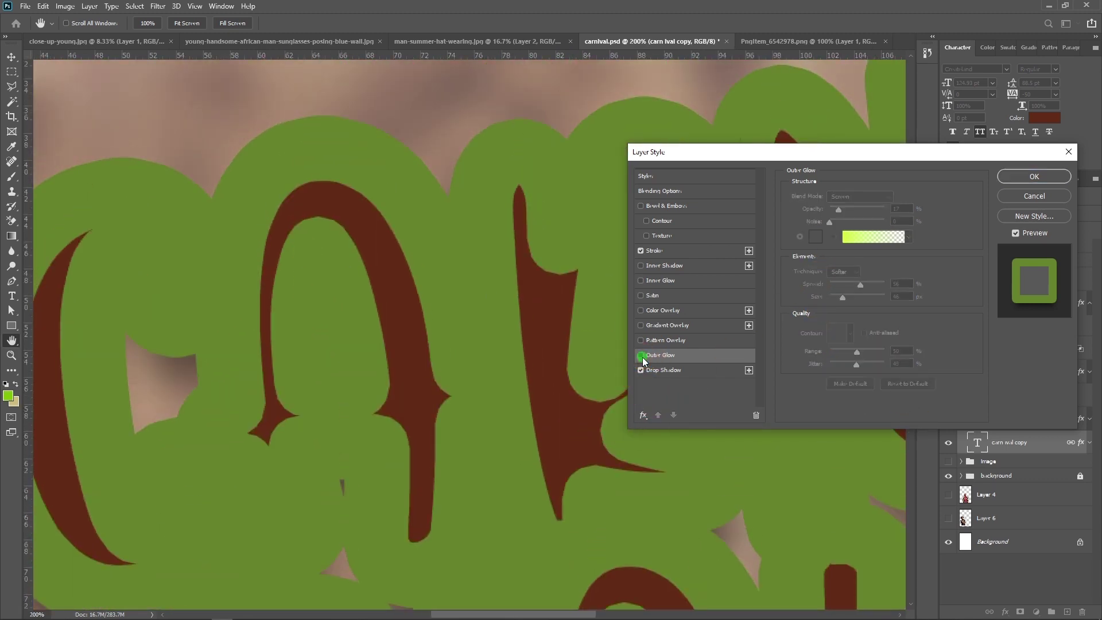
left_click_drag(517, 430, 497, 415)
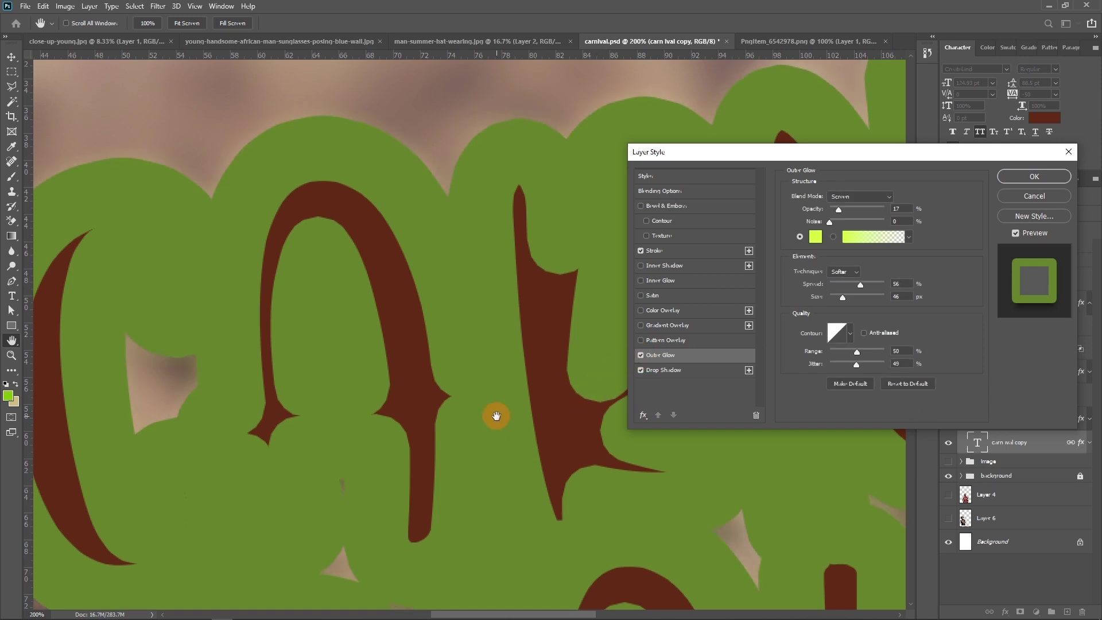
left_click(496, 415, "alt")
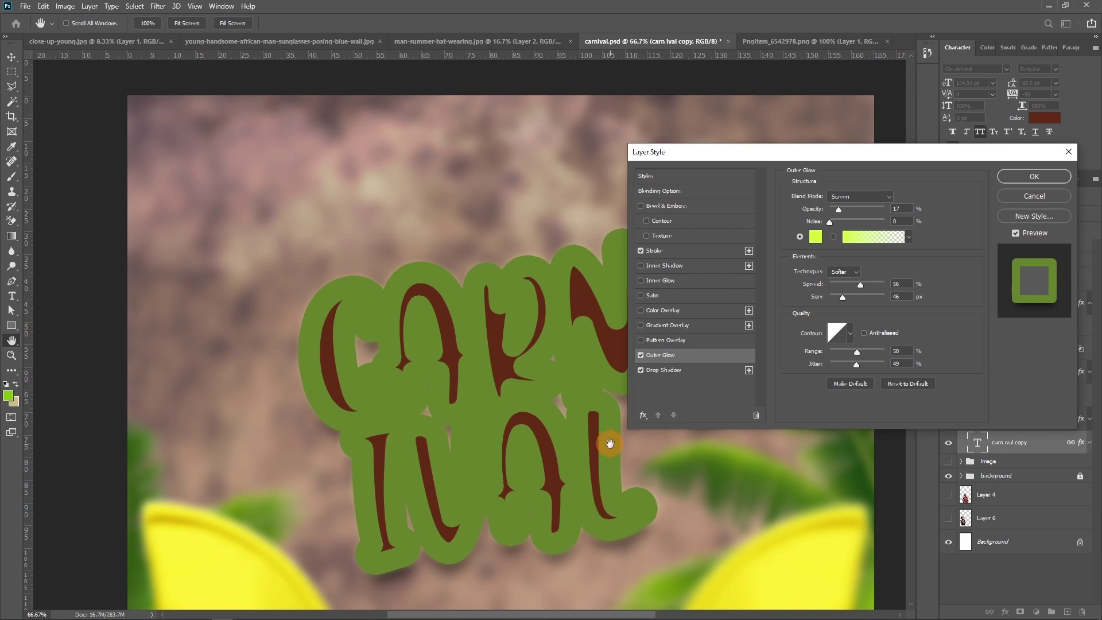
- Review the drop shadow settings, close Layer Style, and show the brown carn ival title
left_click(641, 372)
left_click(641, 371)
left_click(847, 333)
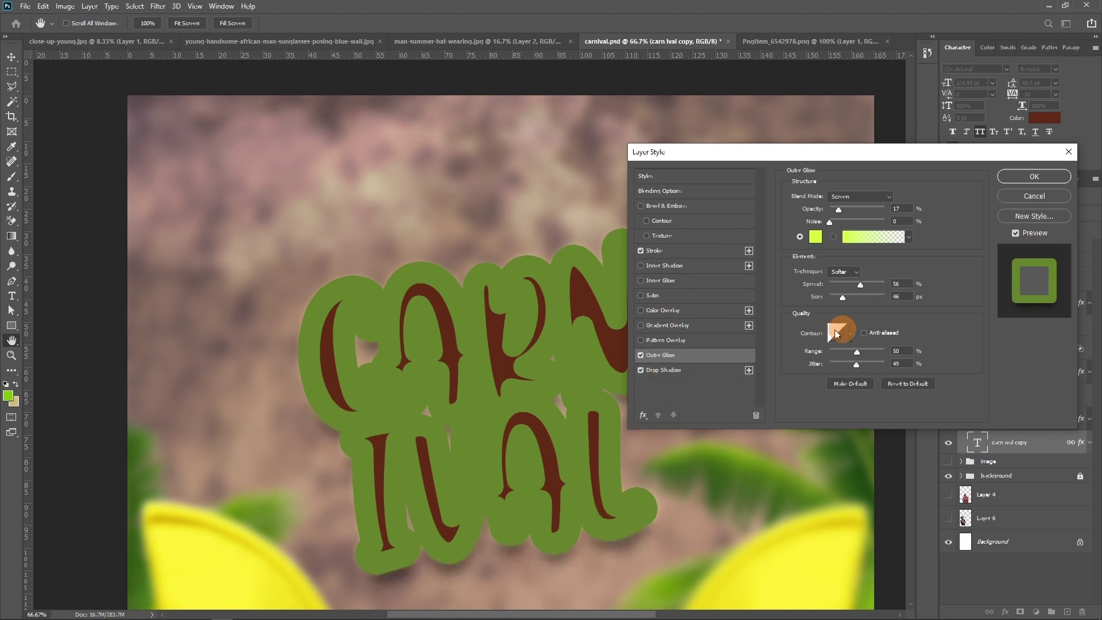
left_click(665, 370)
left_click(893, 248)
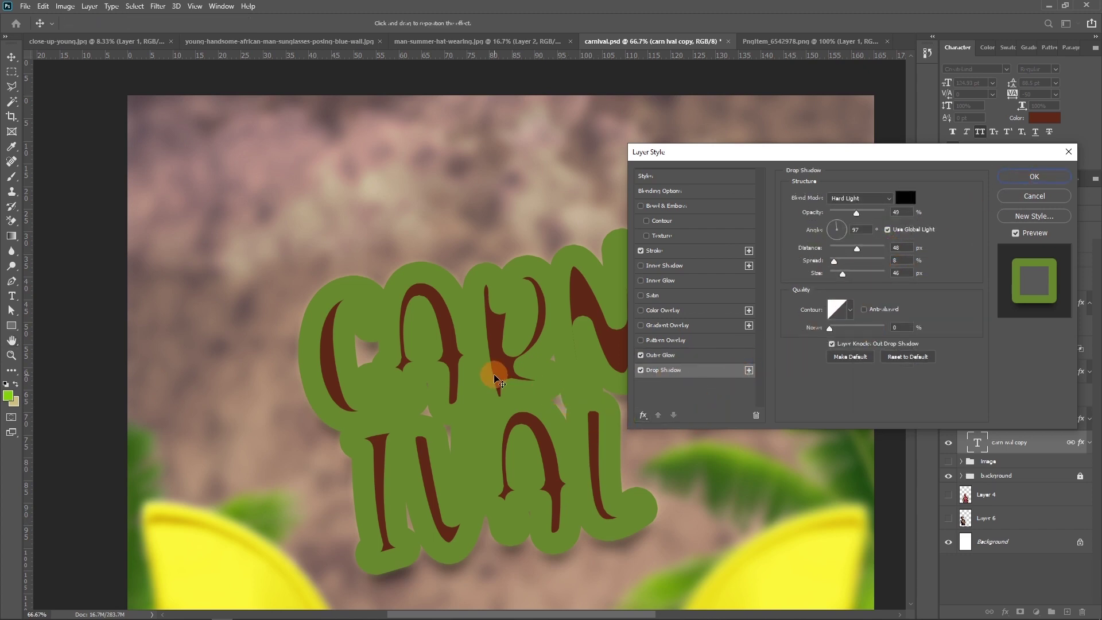
left_click(1033, 177)
left_click(948, 418)
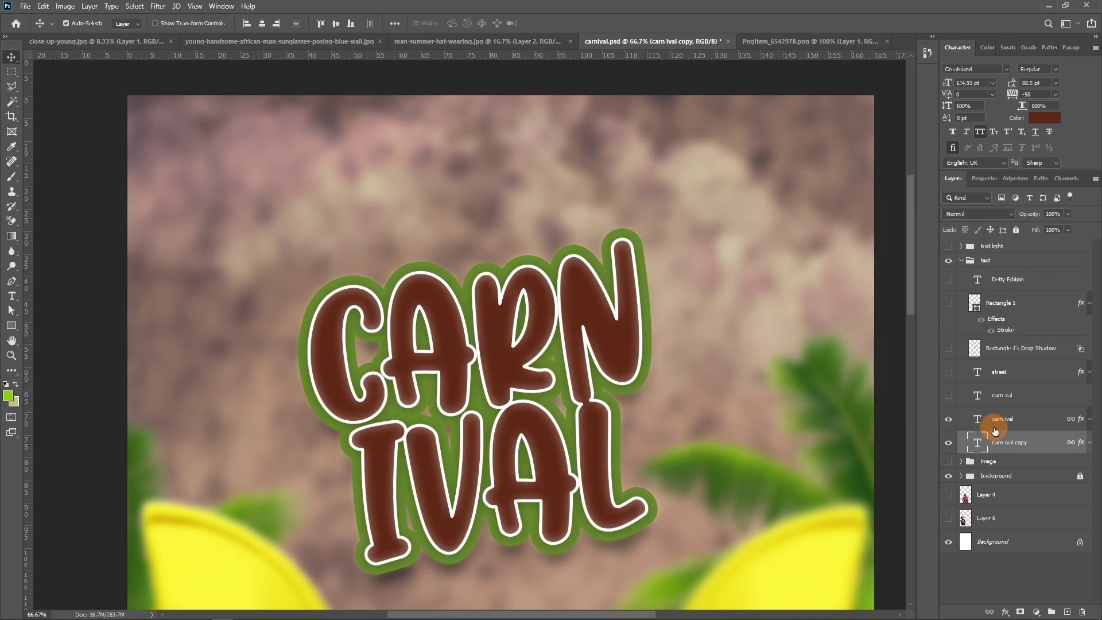
- Show the STREET text, Rectangle 1 banner and Dirty Edition text layers
left_click(947, 372)
double_click(1057, 372)
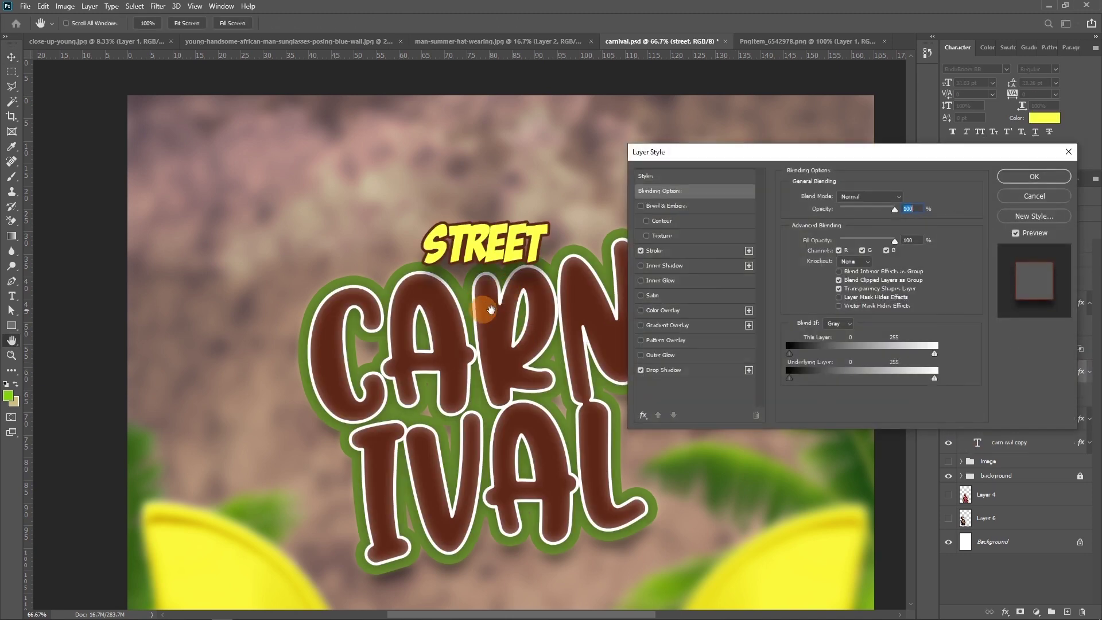
left_click(1034, 195)
left_click(948, 302)
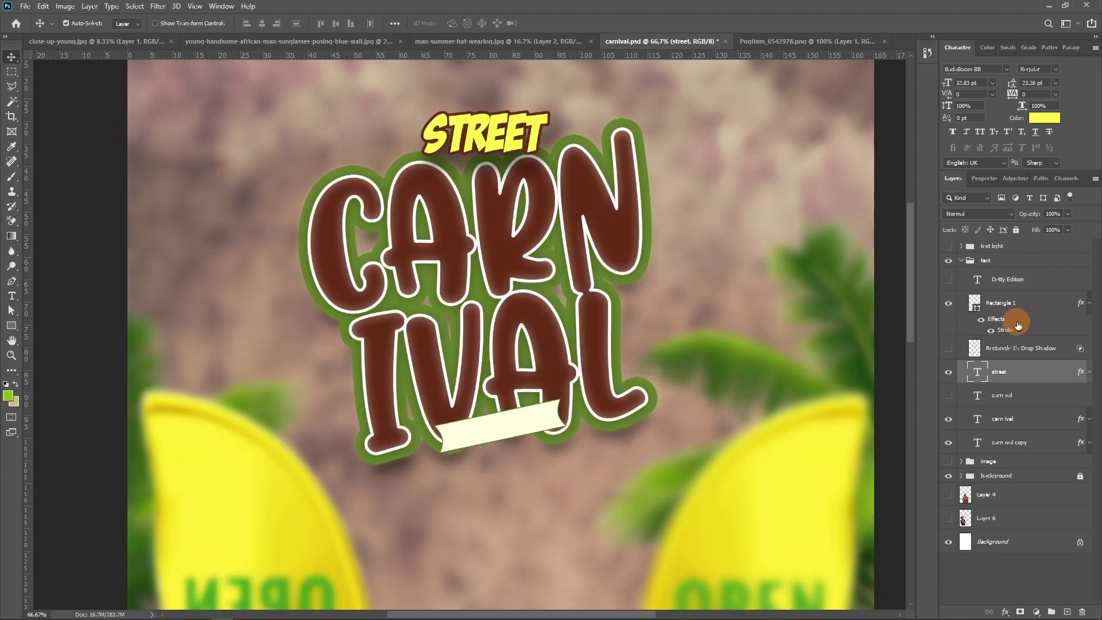
key("v")
key("ctrl+plus")
key("ctrl+plus")
left_click(948, 279)
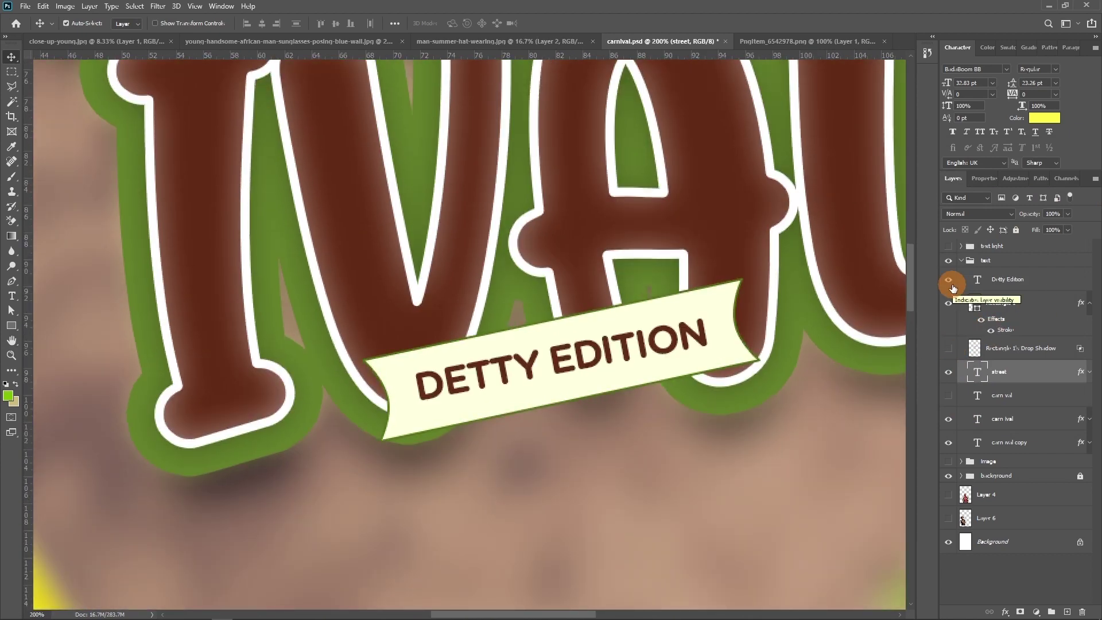
key("ctrl+minus")
key("ctrl+minus")
key("ctrl+minus")
key("ctrl+plus")
key("ctrl+plus")
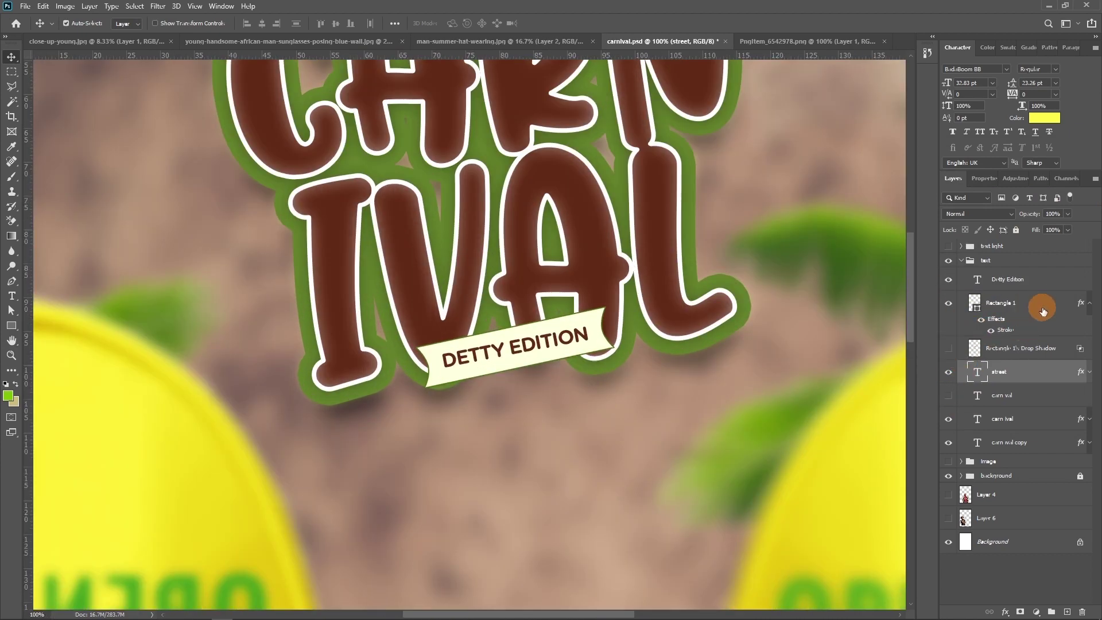
- Duplicate Rectangle 1, split the copy's drop shadow into its own layer, then delete the copy
left_click(1014, 305)
key("ctrl+j")
right_click(1008, 331)
left_click(1043, 456)
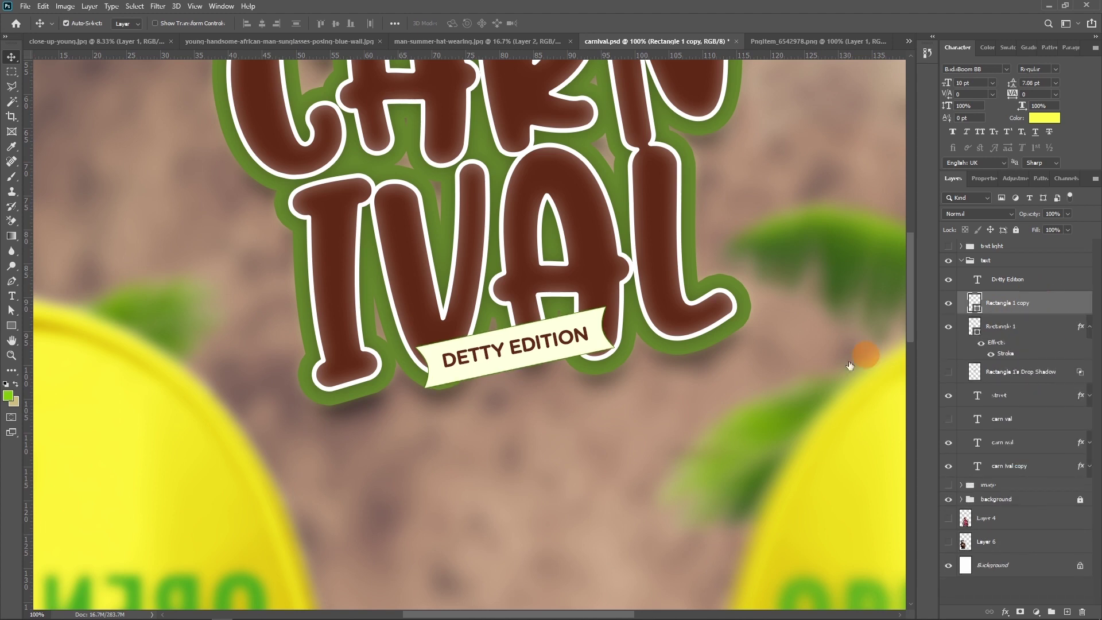
left_click(1042, 183)
right_click(1004, 319)
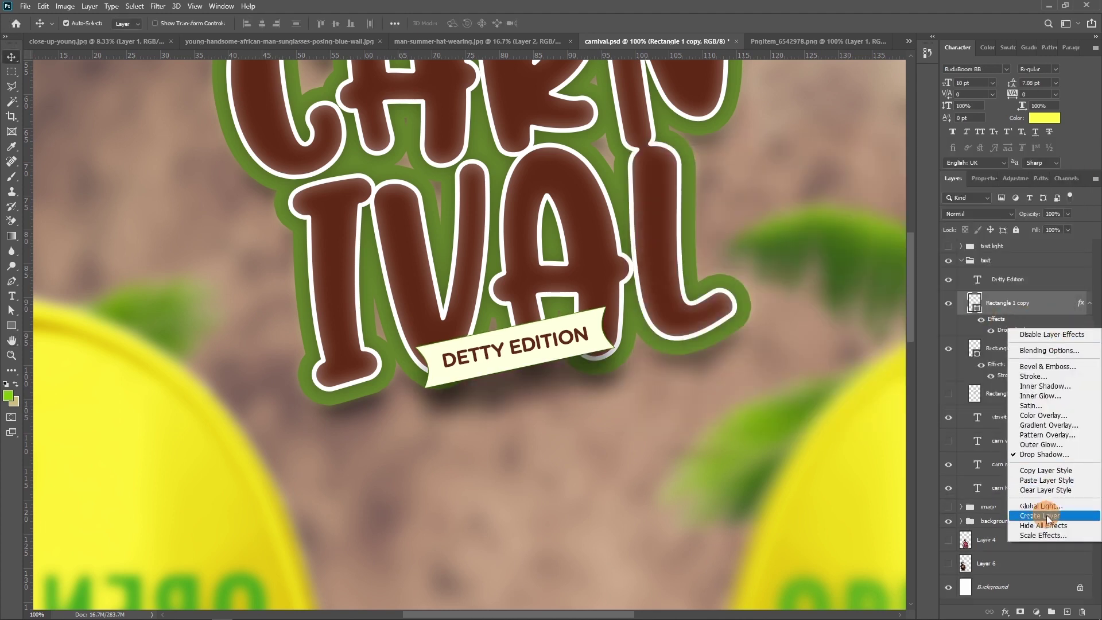
left_click(1016, 568)
key("ctrl+t")
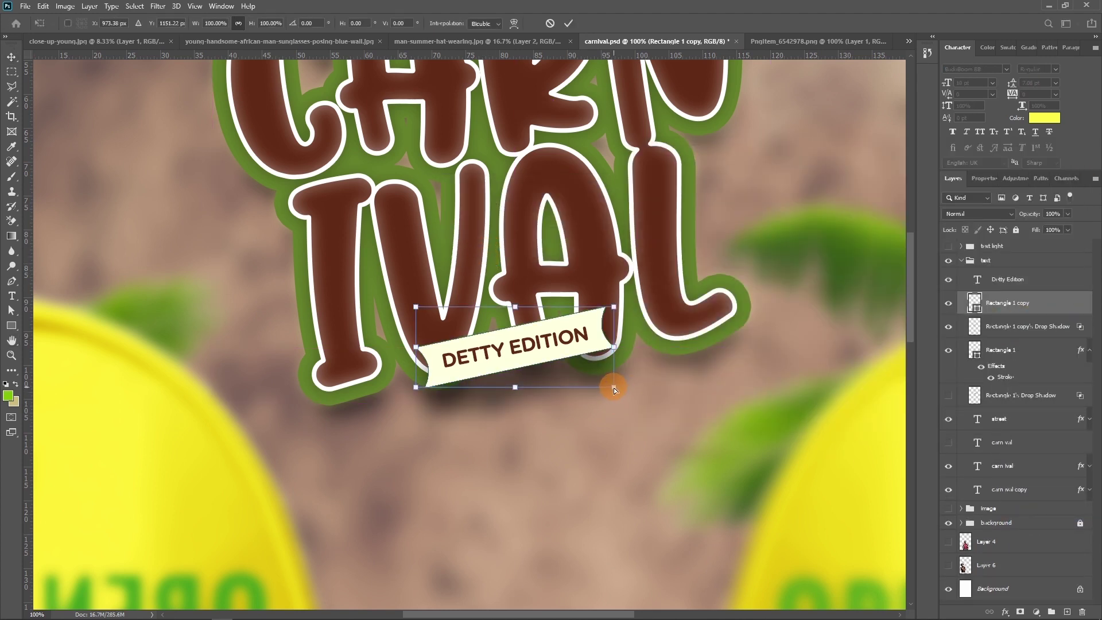
key("Return")
key("Delete")
- Skew the banner's shadow layer downward and collapse the text group
key("ctrl+bracketleft")
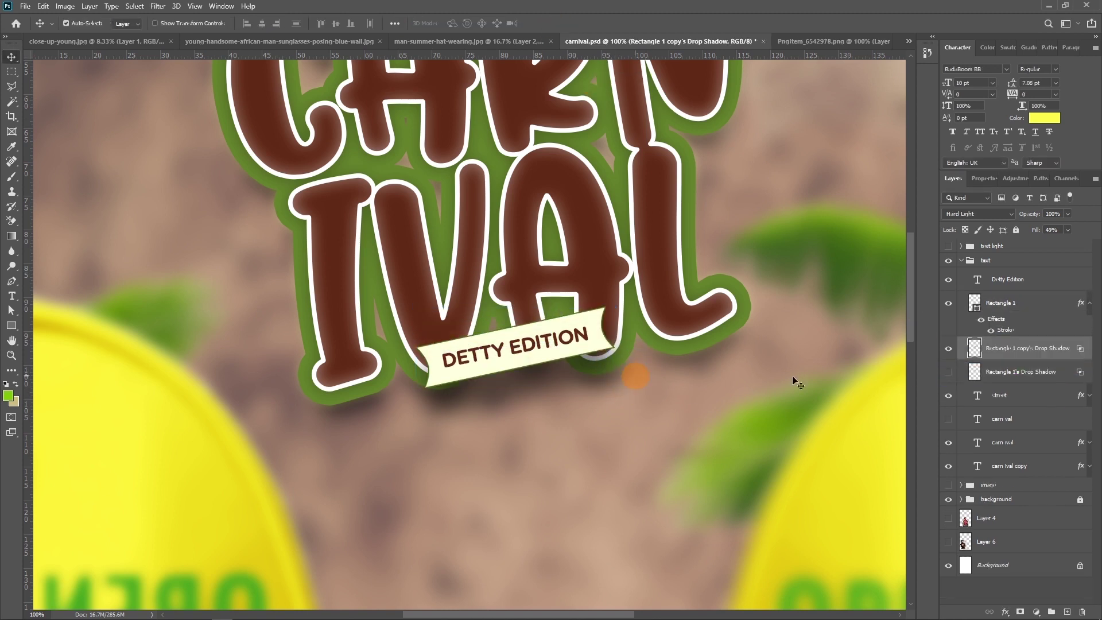
key("ctrl+t")
left_click_drag(639, 440, 639, 317)
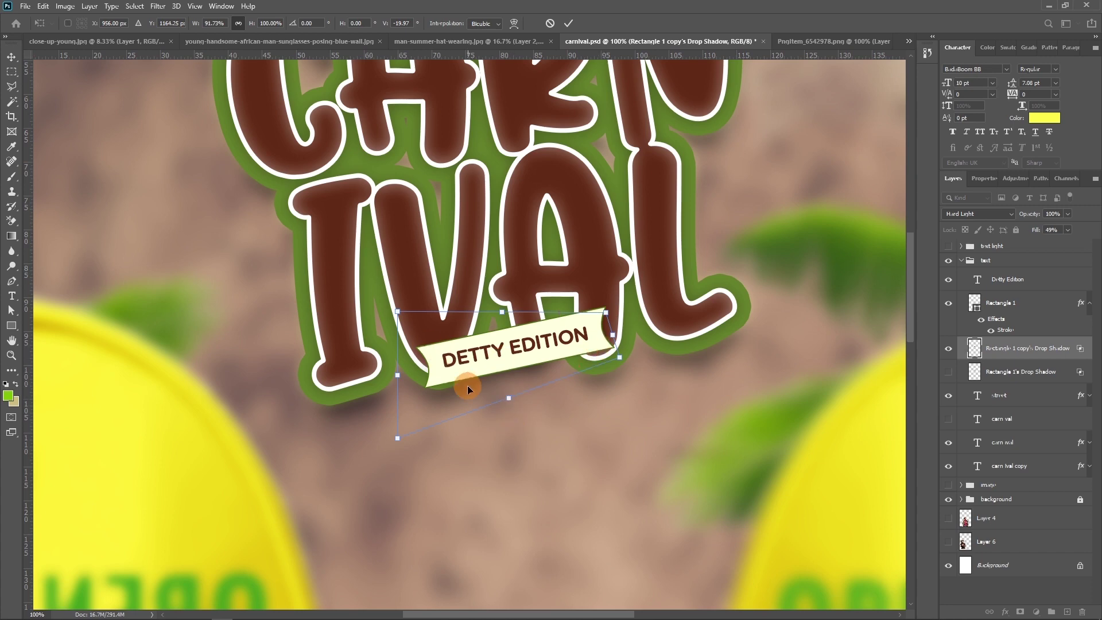
left_click(568, 23)
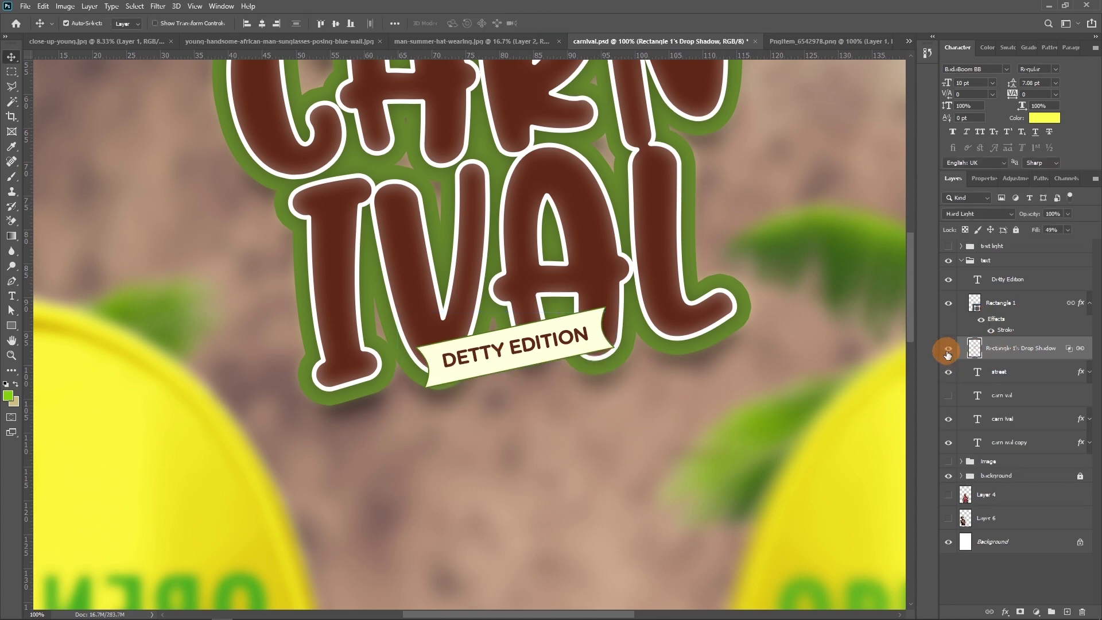
left_click(961, 260)
left_click(947, 274)
key("ctrl+minus")
key("ctrl+minus")
key("ctrl+minus")
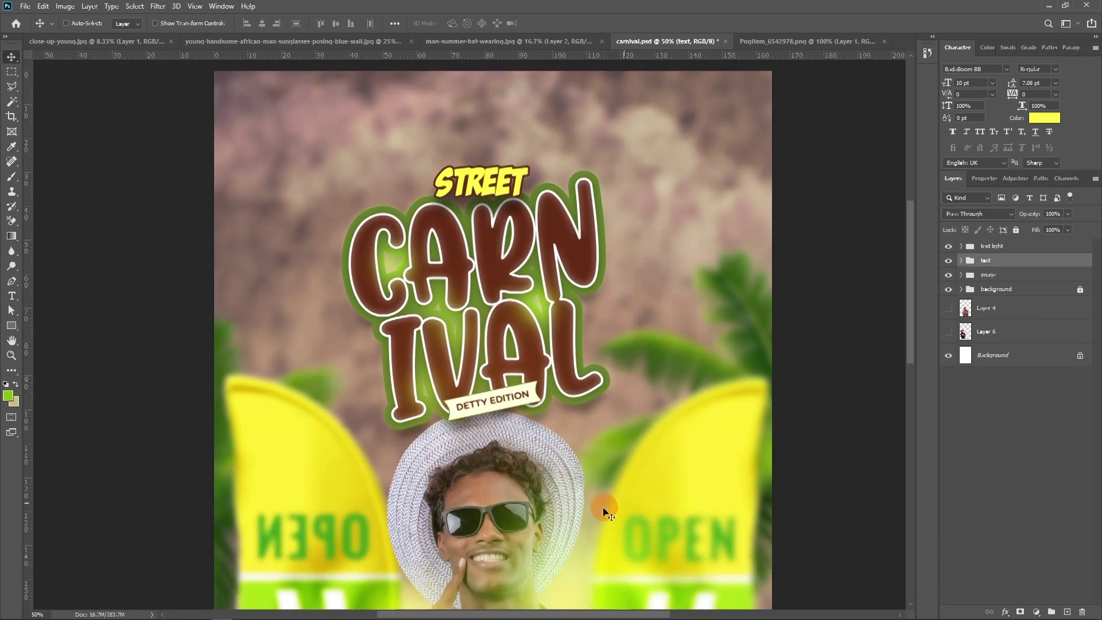
left_click(618, 272)
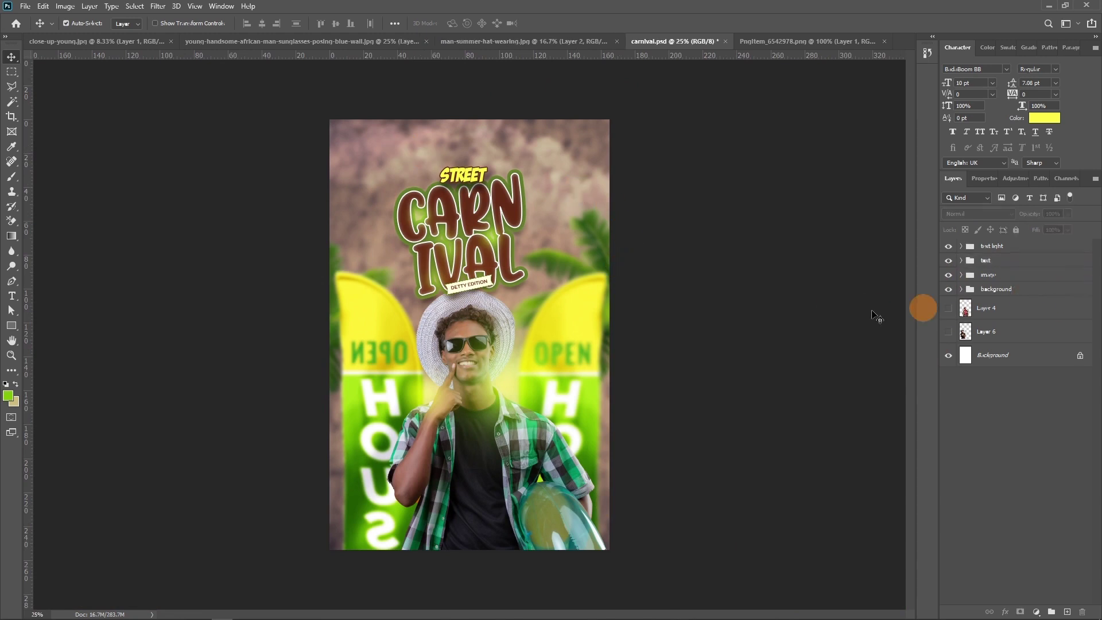
left_click(570, 316)
left_click(801, 262)
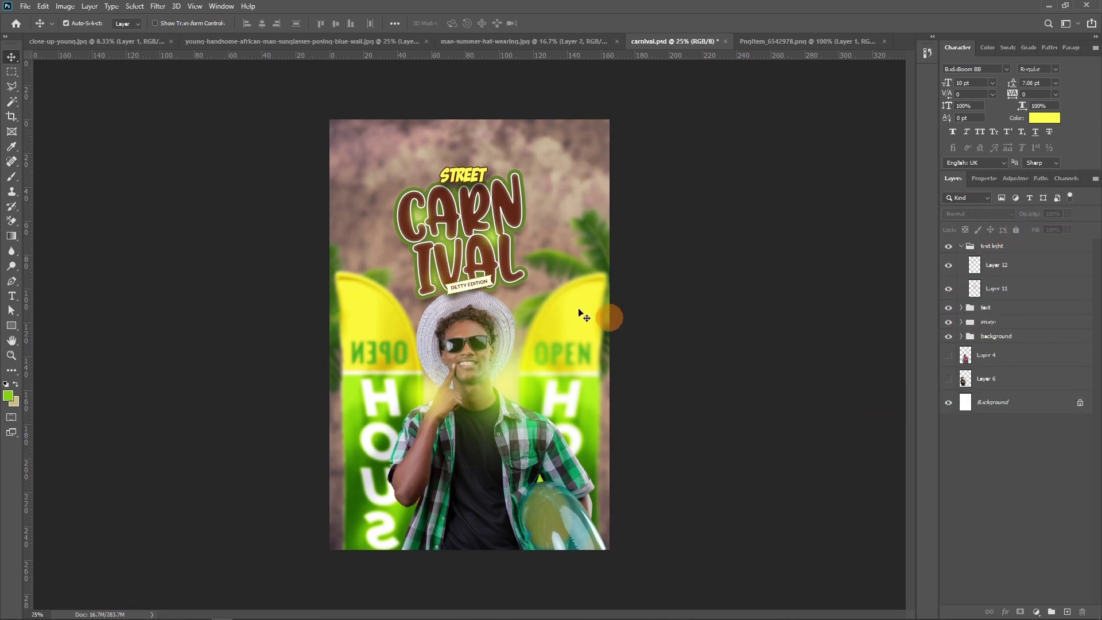
left_click(811, 318)
left_click_drag(333, 236, 334, 238)
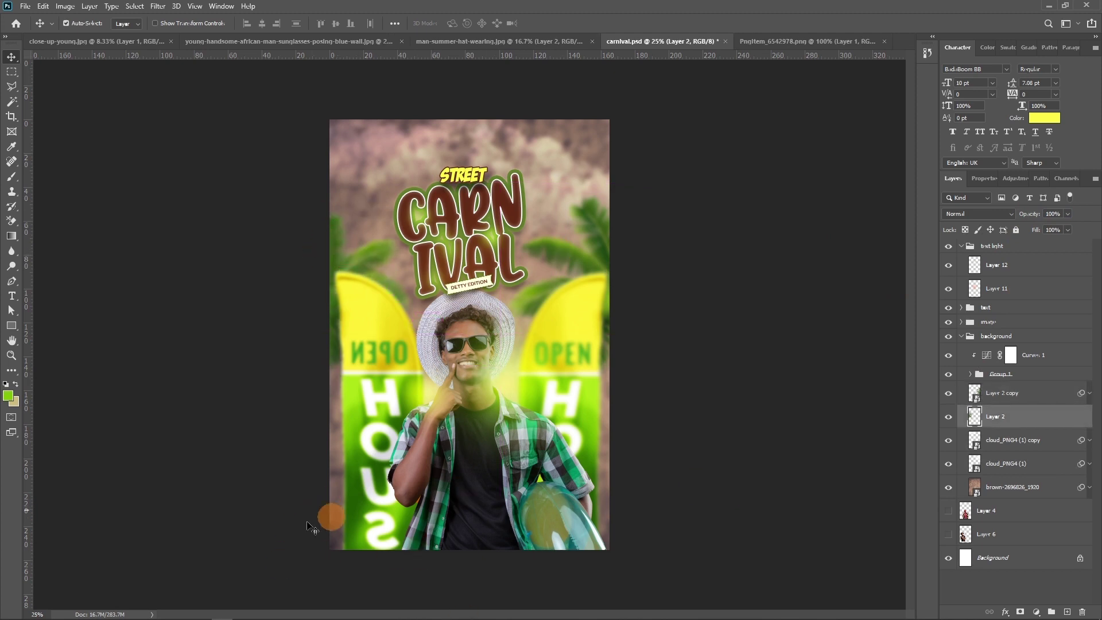
left_click(961, 336)
left_click(1009, 321)
key("ctrl+shift+alt+n")
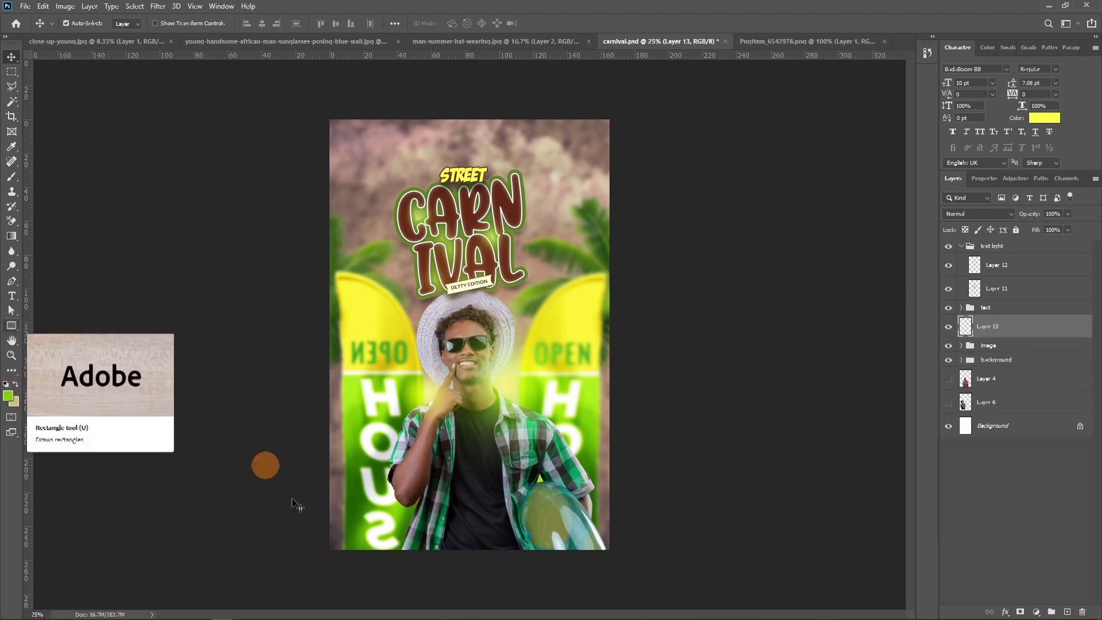
key("b")
left_click(505, 540, "alt")
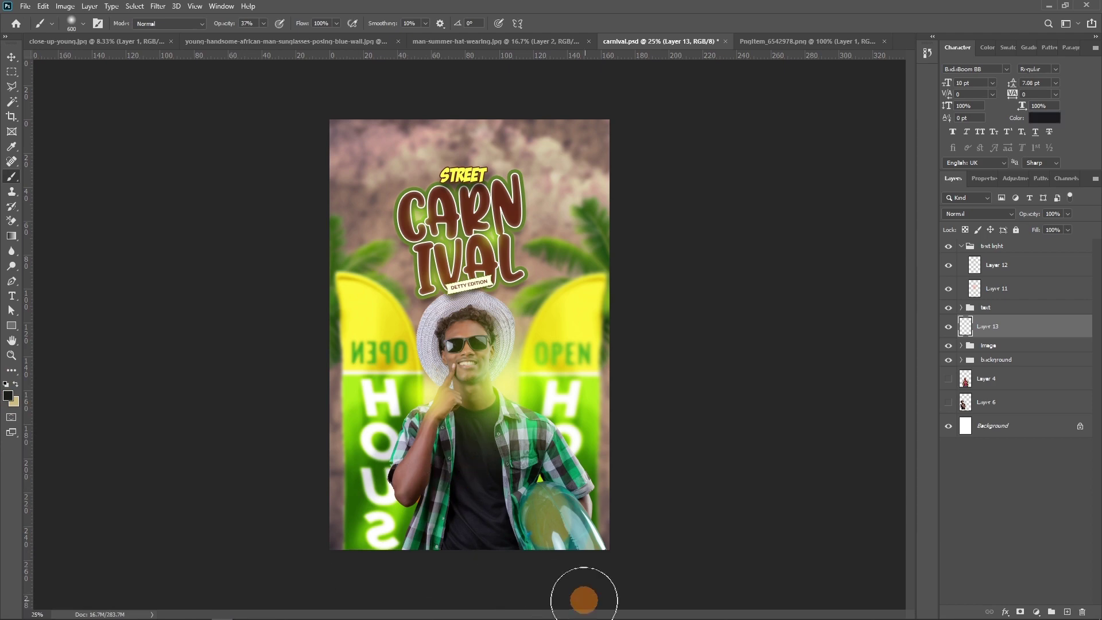
left_click_drag(1030, 214, 1007, 216)
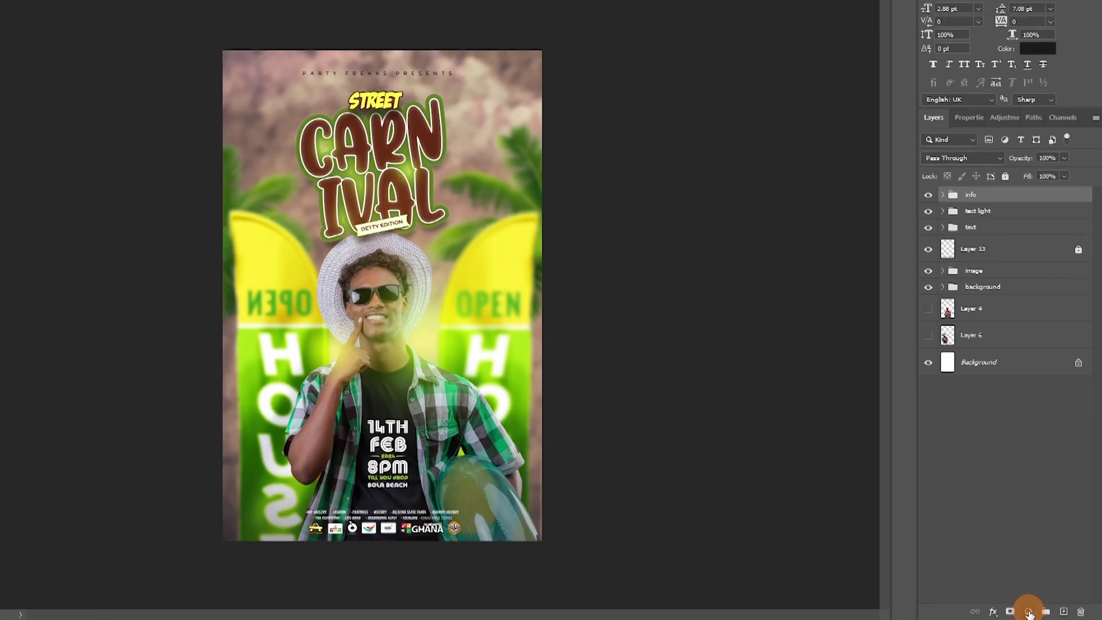
- Add a Brightness/Contrast layer with brightness 11 and contrast 13, toggling it to compare
left_click(1036, 612)
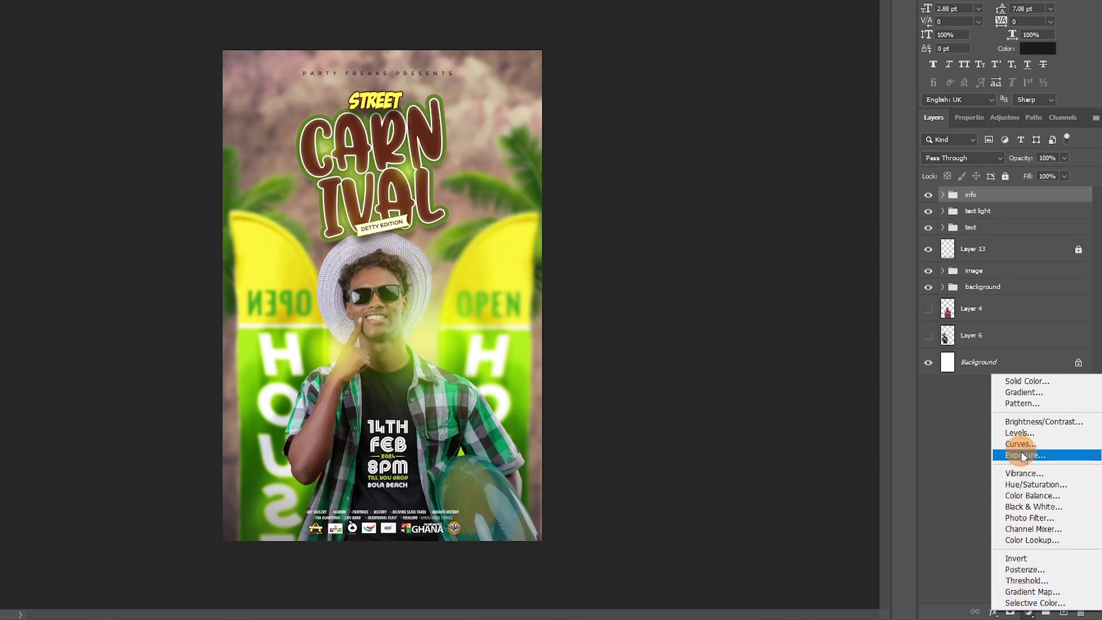
left_click(1019, 423)
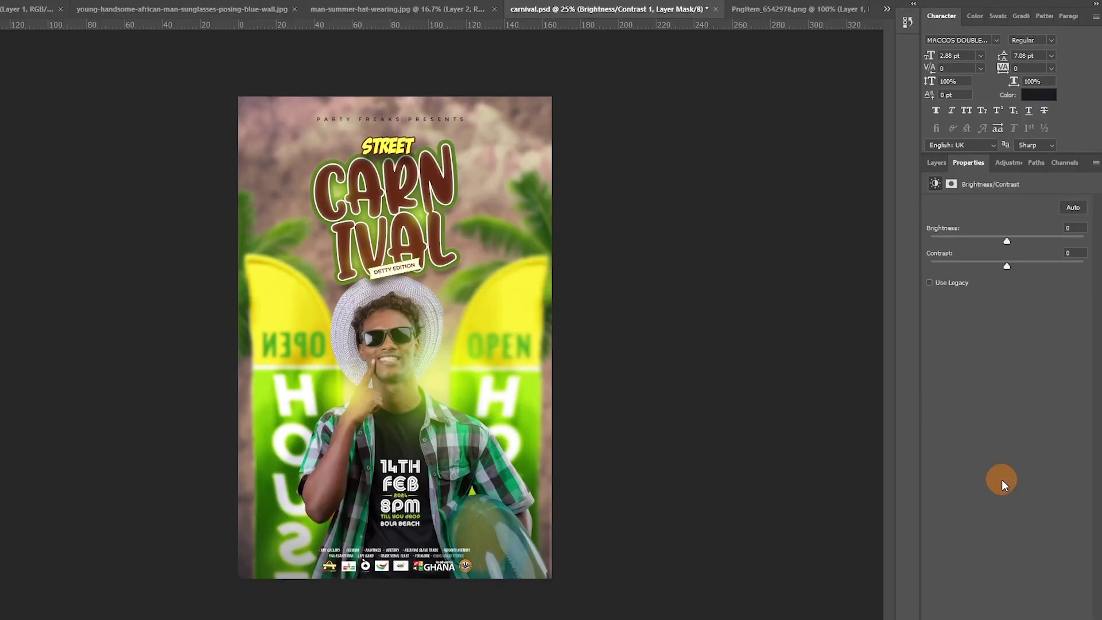
left_click(935, 163)
double_click(978, 242)
mouse_move(1011, 243)
left_mouse_down()
mouse_move(1020, 263)
mouse_move(1010, 237)
left_mouse_up()
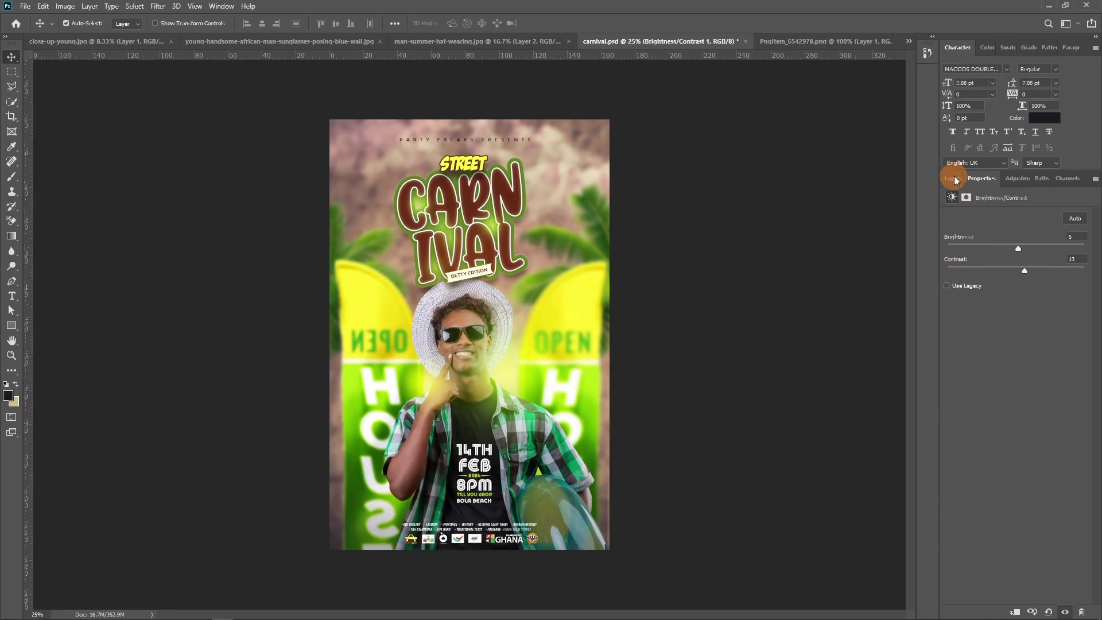
left_click(953, 179)
left_click(946, 253)
left_click(946, 252)
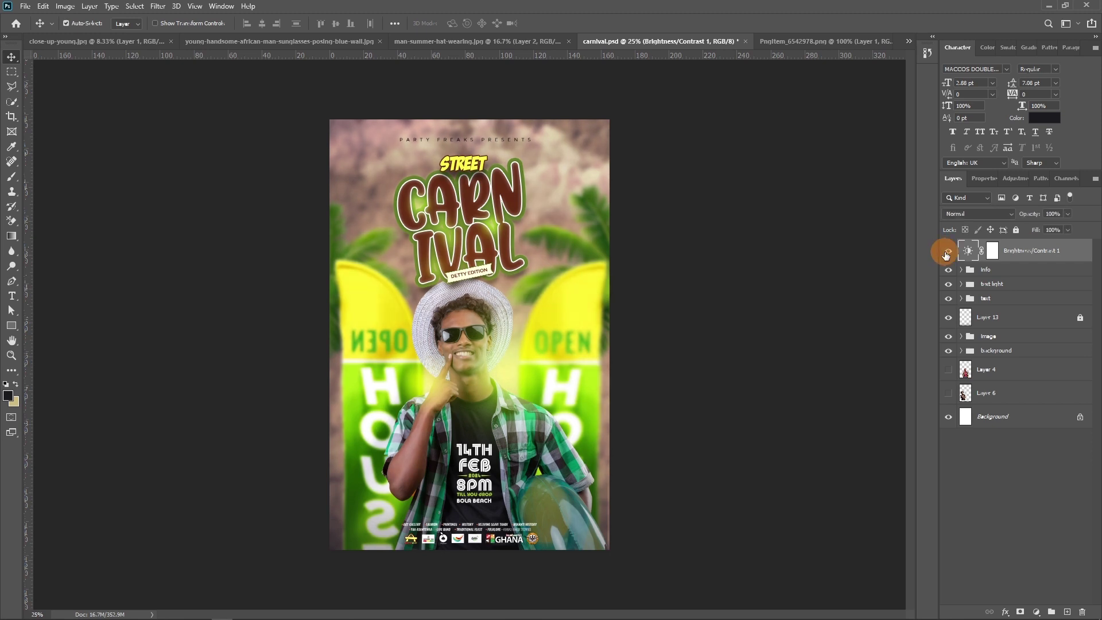
key("ctrl+plus")
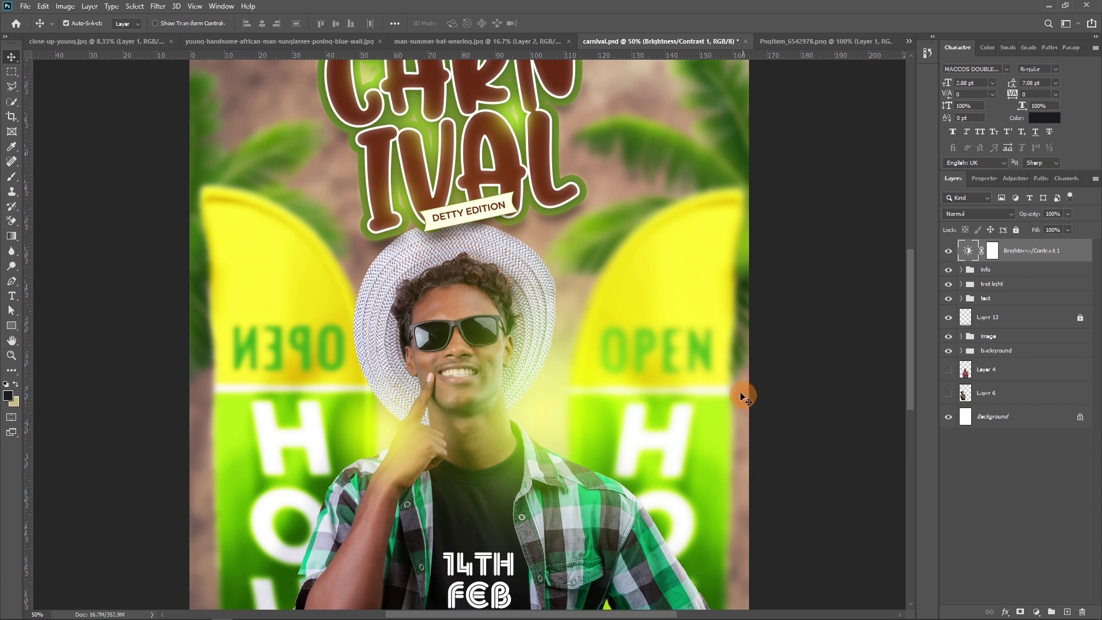
- Add a Curves 2 layer with an S-curve mapping input 199 to 208, toggling it to compare
left_click(1038, 613)
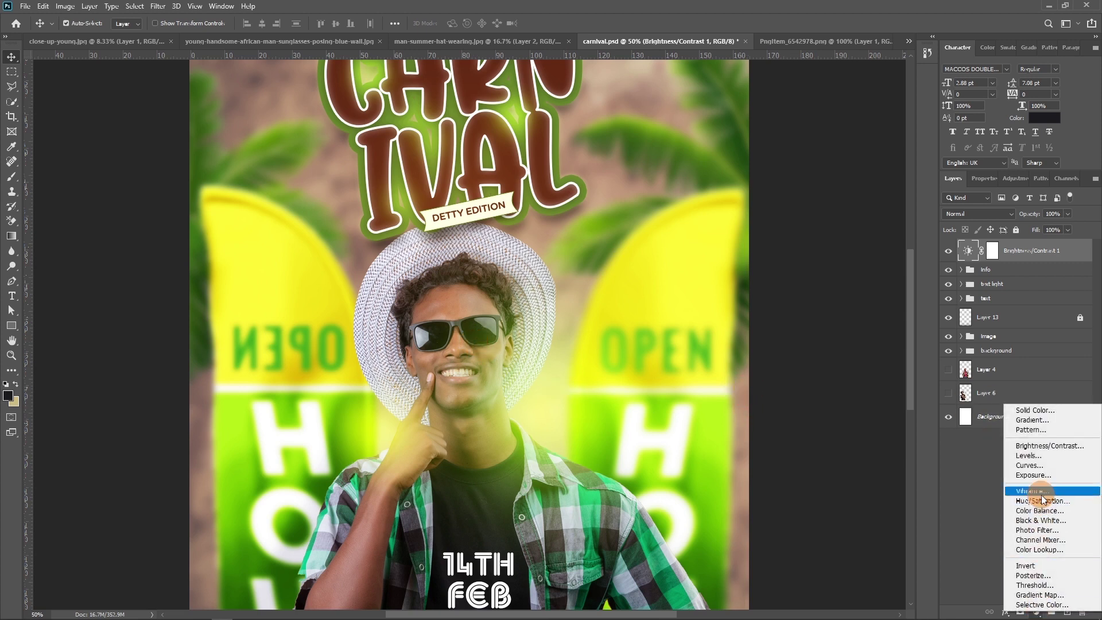
left_click(1033, 462)
left_click_drag(1050, 271, 1054, 264)
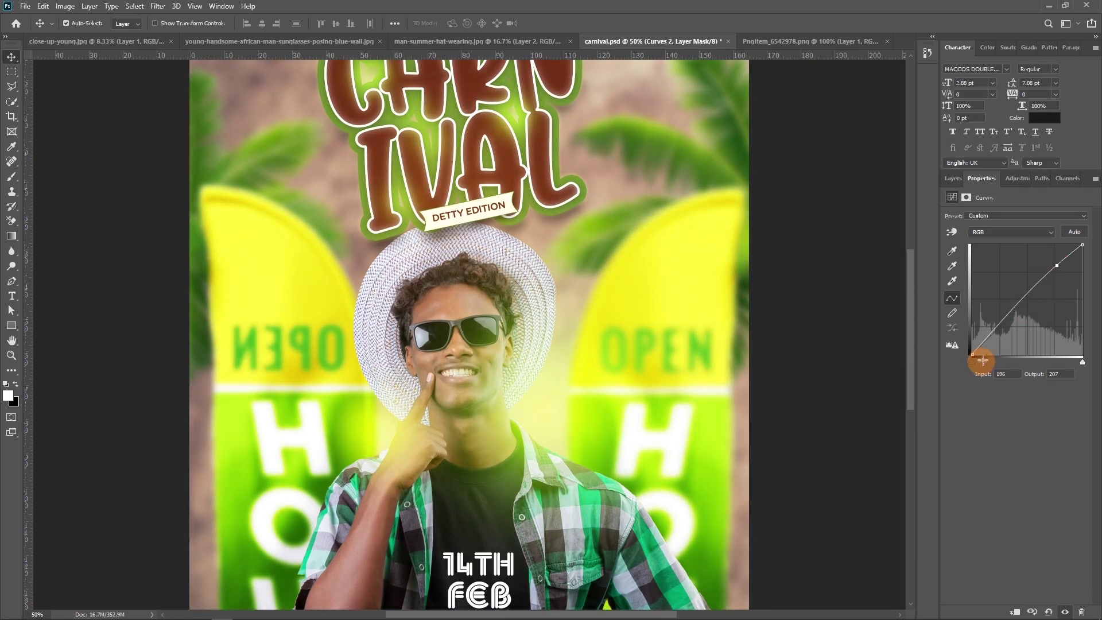
left_click_drag(986, 340, 986, 341)
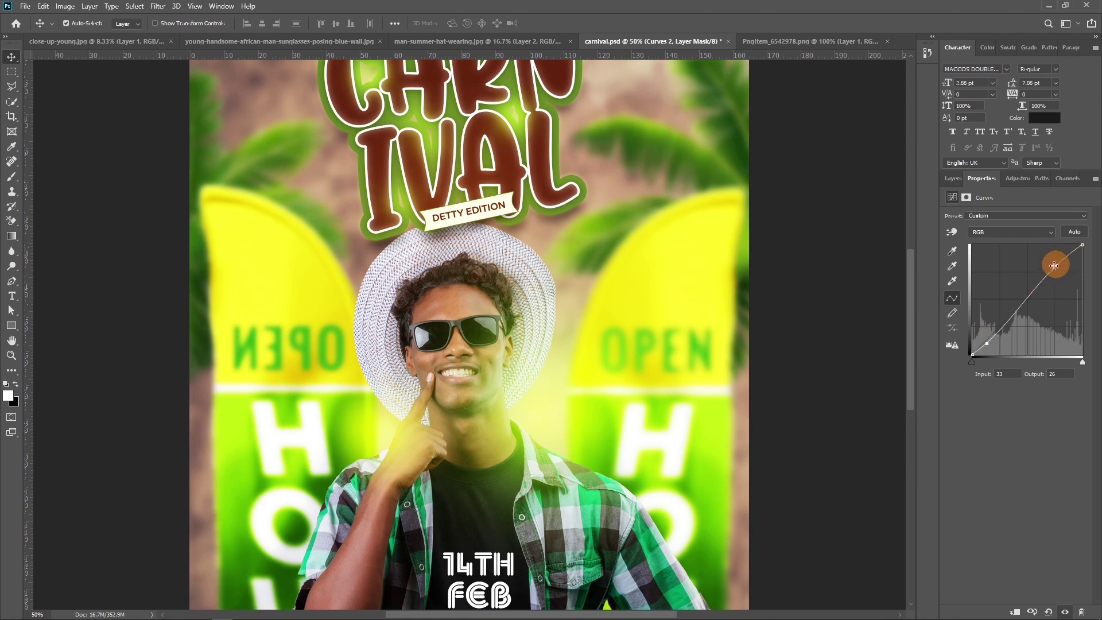
left_click_drag(1059, 265, 1061, 264)
key("ctrl+minus")
key("ctrl+minus")
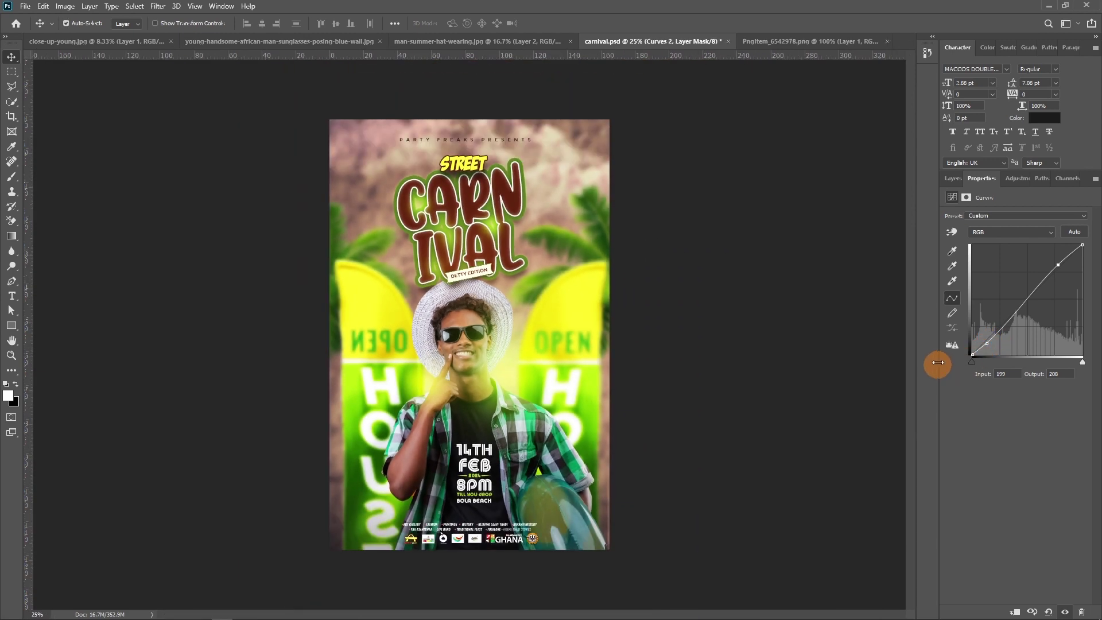
left_click(948, 185)
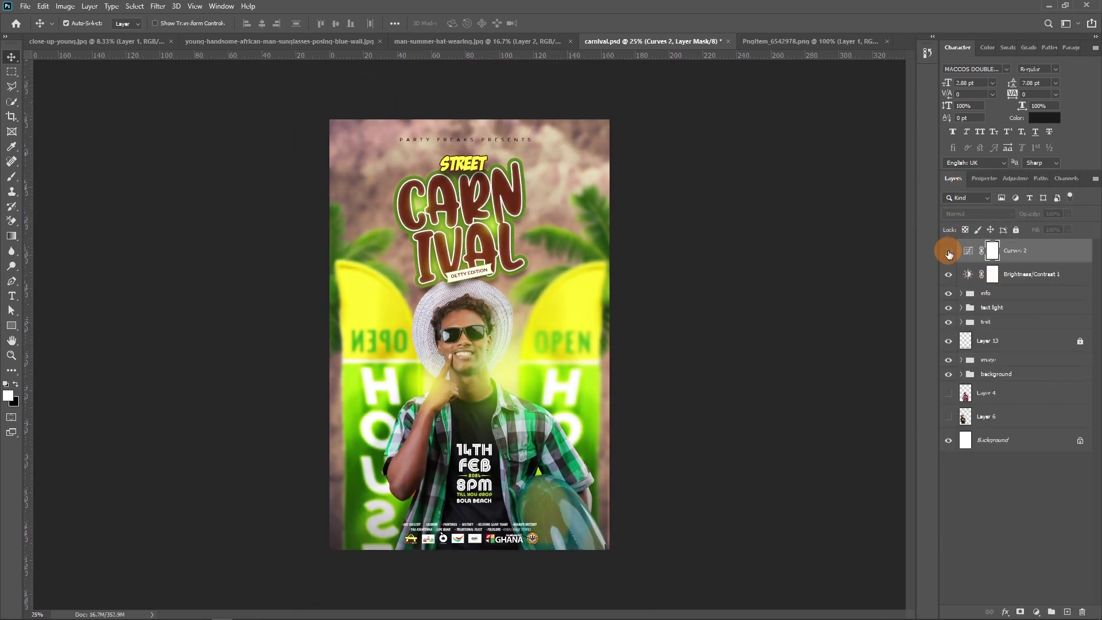
left_click(948, 255)
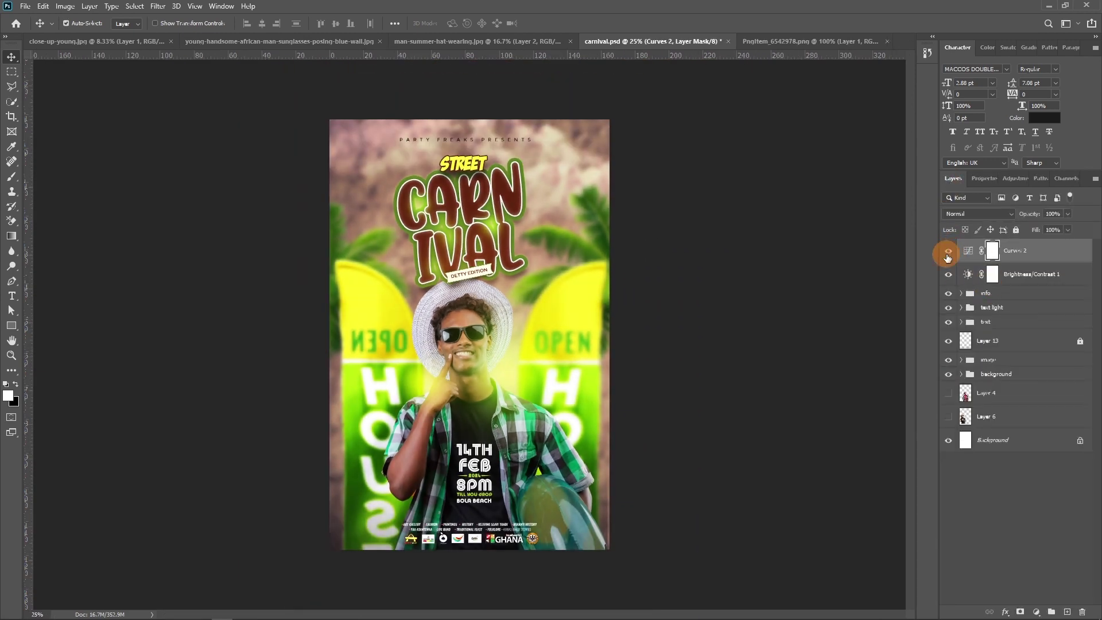
left_click(947, 256)
left_click(947, 255)
left_click(1036, 611)
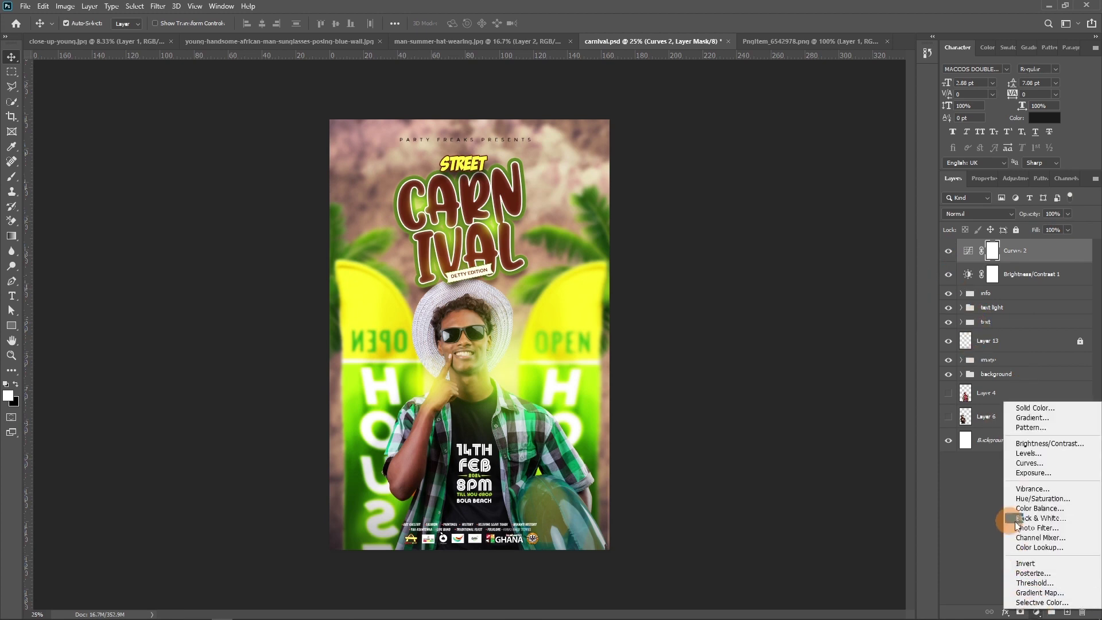
- Add a Vibrance 1 layer with a slight boost, testing full desaturation
left_click(1032, 488)
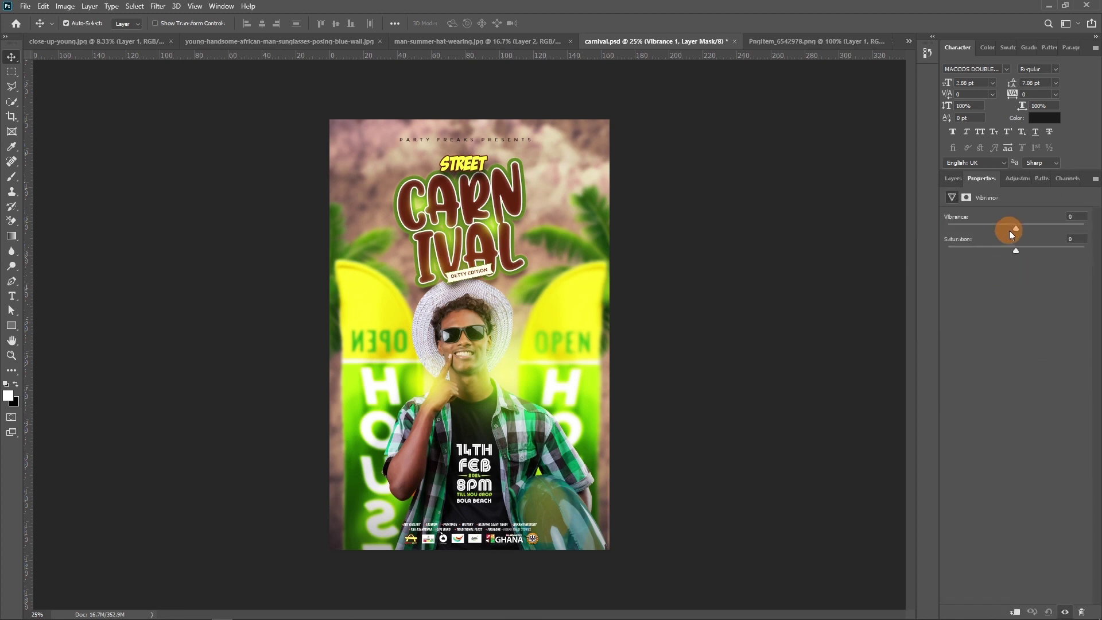
mouse_move(1016, 228)
left_mouse_down()
mouse_move(1098, 207)
mouse_move(645, 275)
left_mouse_up()
mouse_move(1015, 252)
left_mouse_down()
mouse_move(838, 274)
mouse_move(1099, 253)
mouse_move(1011, 256)
mouse_move(1028, 258)
left_mouse_up()
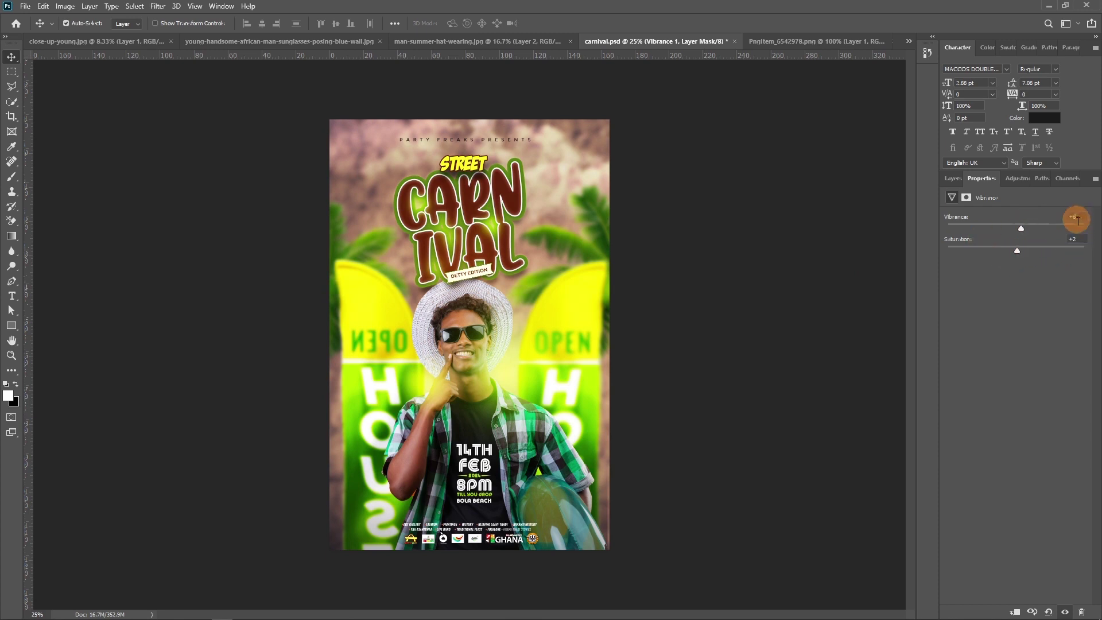
- Turn Vibrance 1 back on and group the three adjustment layers into Group 2
left_click(957, 177)
left_click(947, 252)
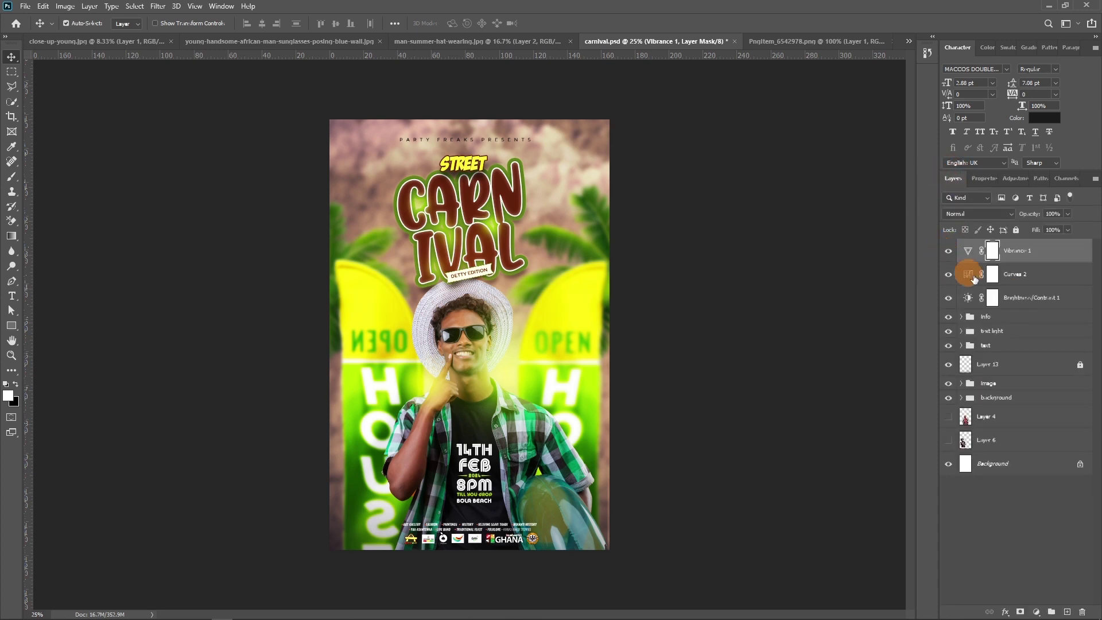
left_click(1031, 298, "shift")
key("ctrl+g")
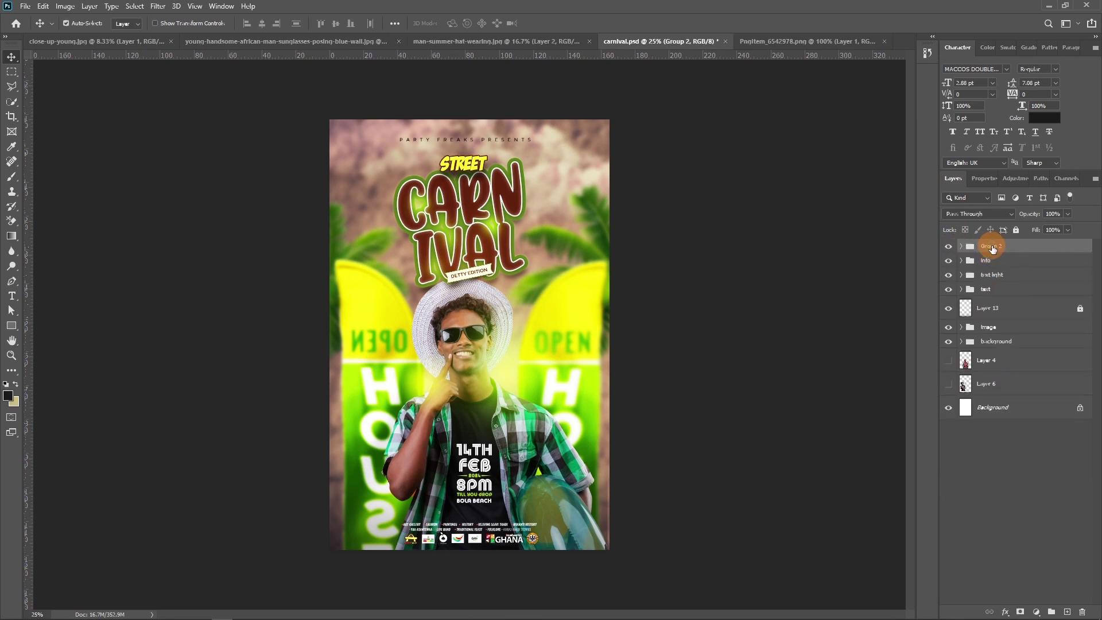
type("effect")
- Confirm the name 'effect' for Group 2, then hide and show it at 50% zoom to compare
key("Return")
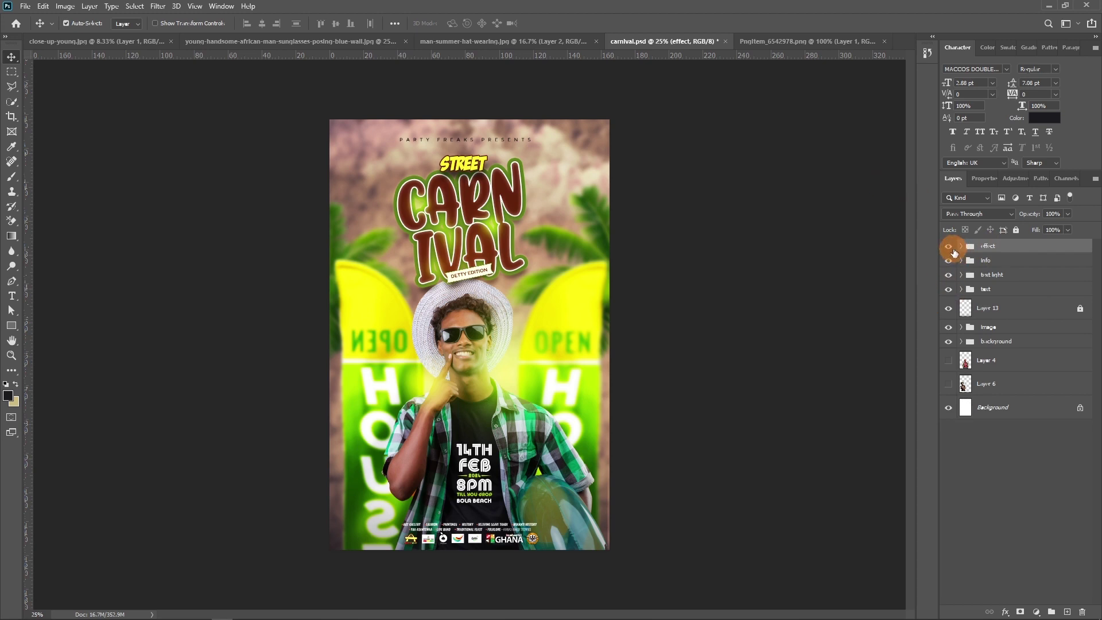
left_click(949, 246)
left_click(949, 246)
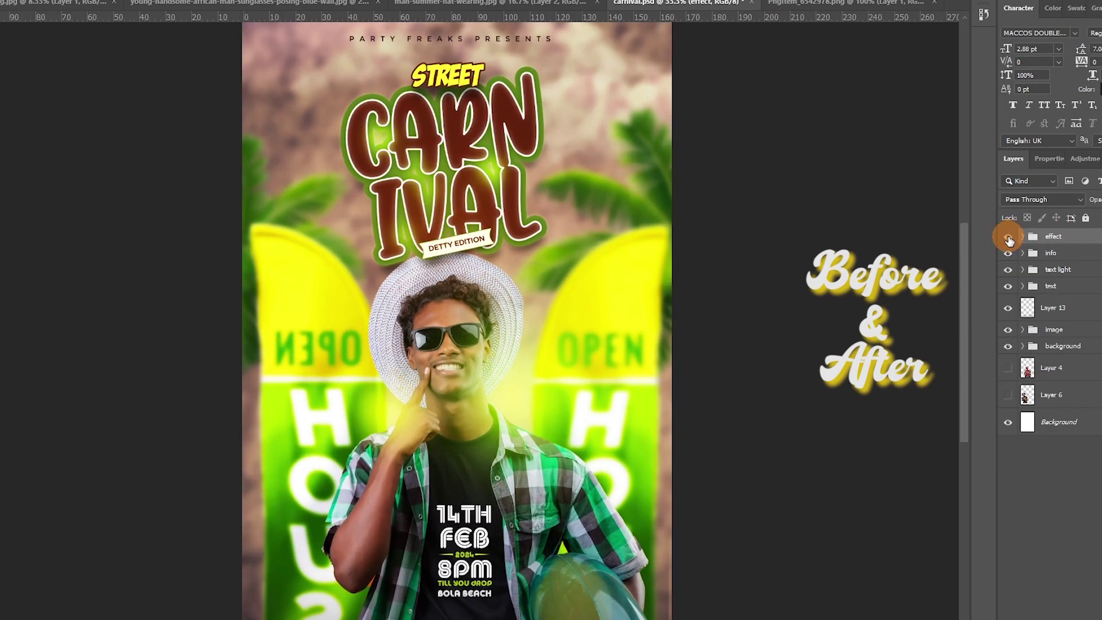
key("ctrl+plus")
left_click(1007, 239)
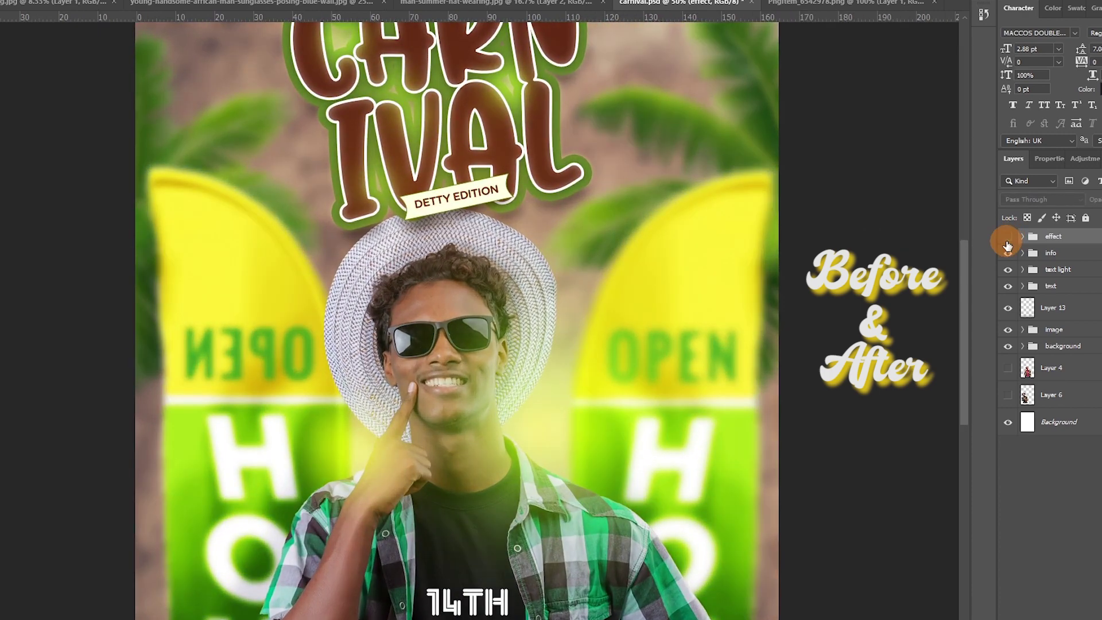
left_click(1007, 238)
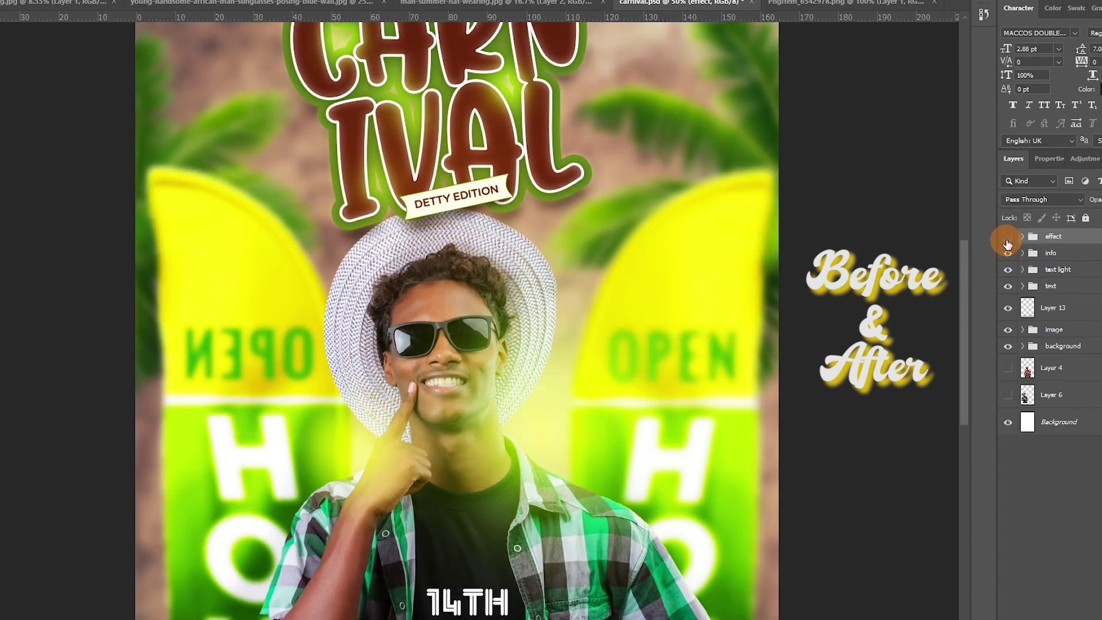
left_click(1007, 240)
left_click(1008, 240)
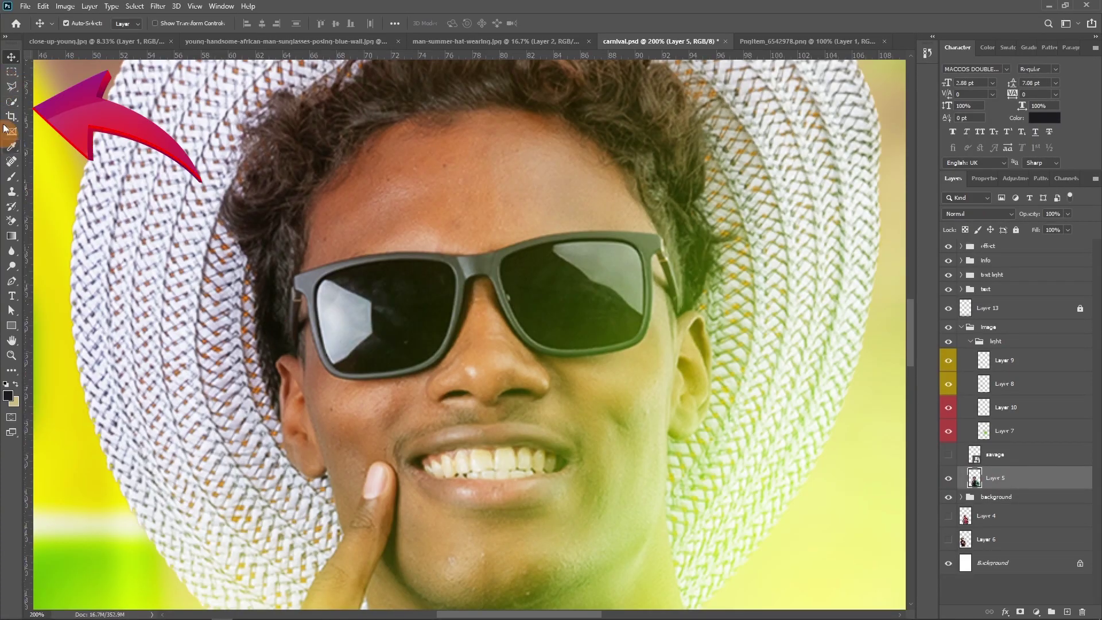
- Paint a Quick Selection over the sunglasses lenses, deselecting once with Ctrl+D to retry
left_click(10, 103)
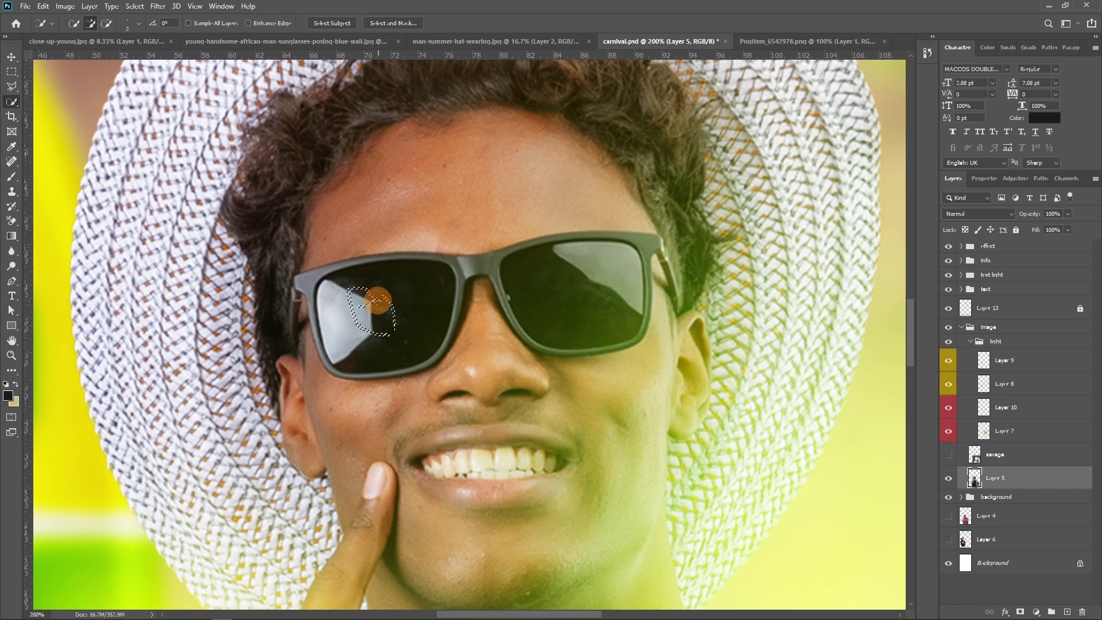
right_click(12, 104)
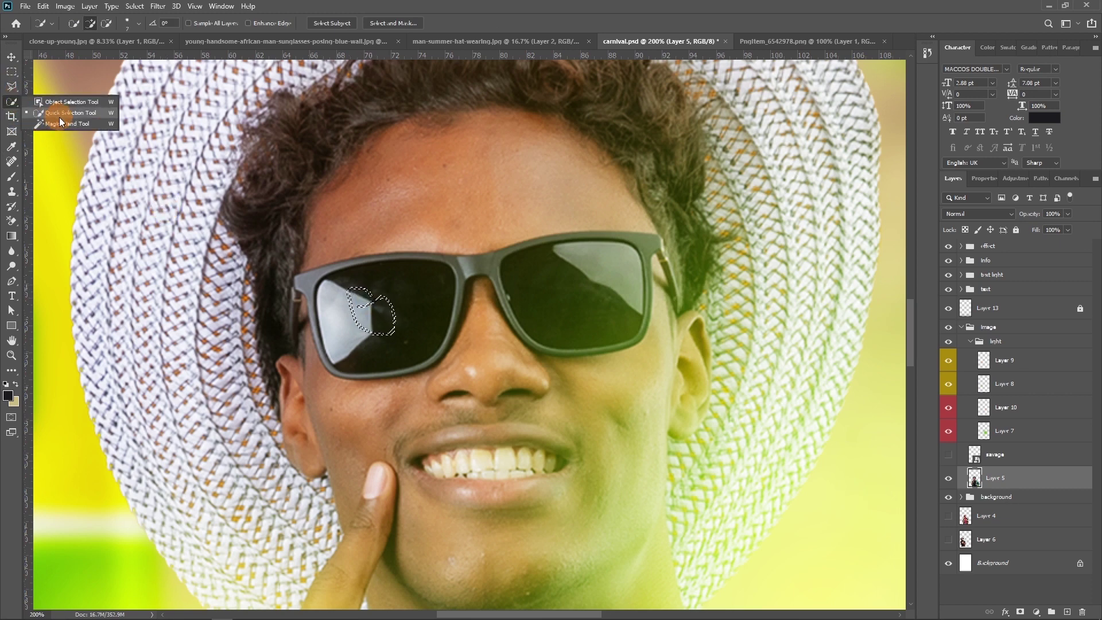
left_click_drag(374, 312, 387, 306)
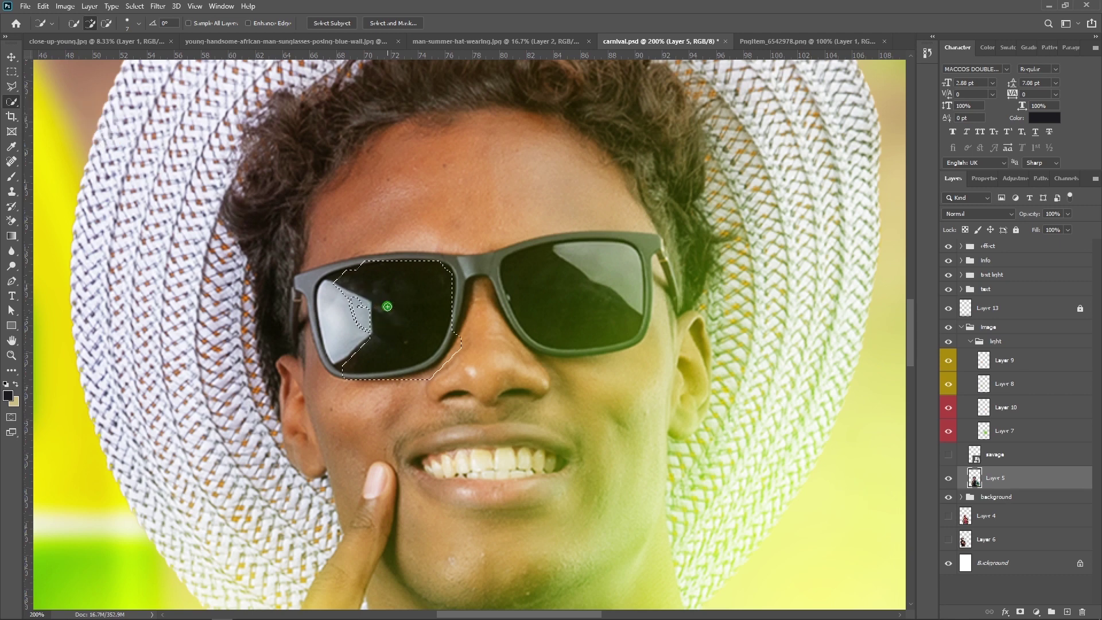
key("ctrl+d")
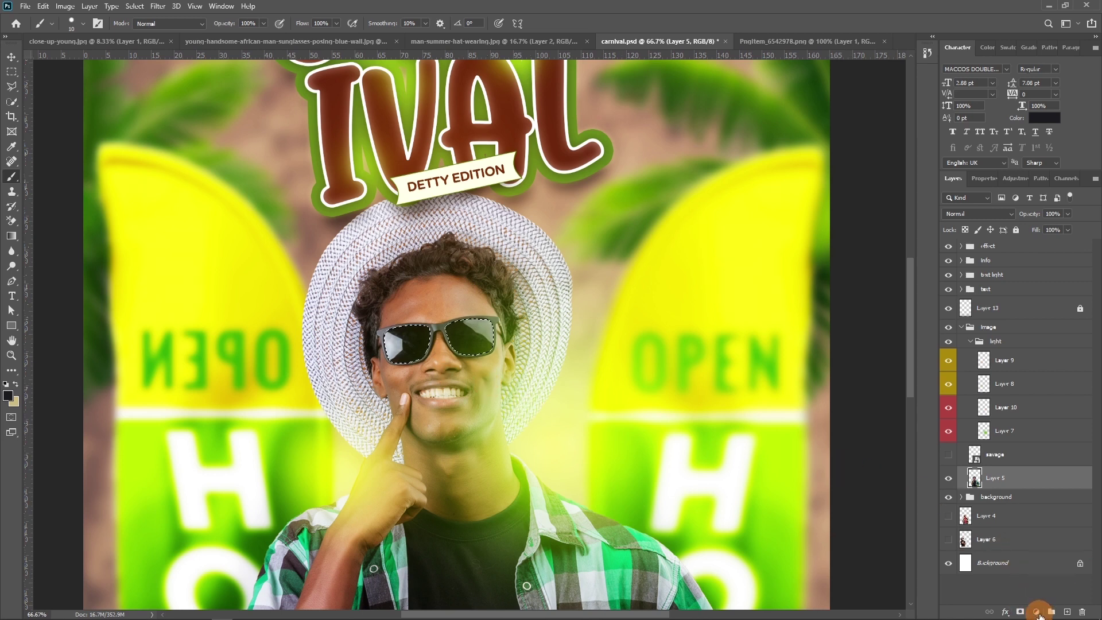
left_click(1038, 613)
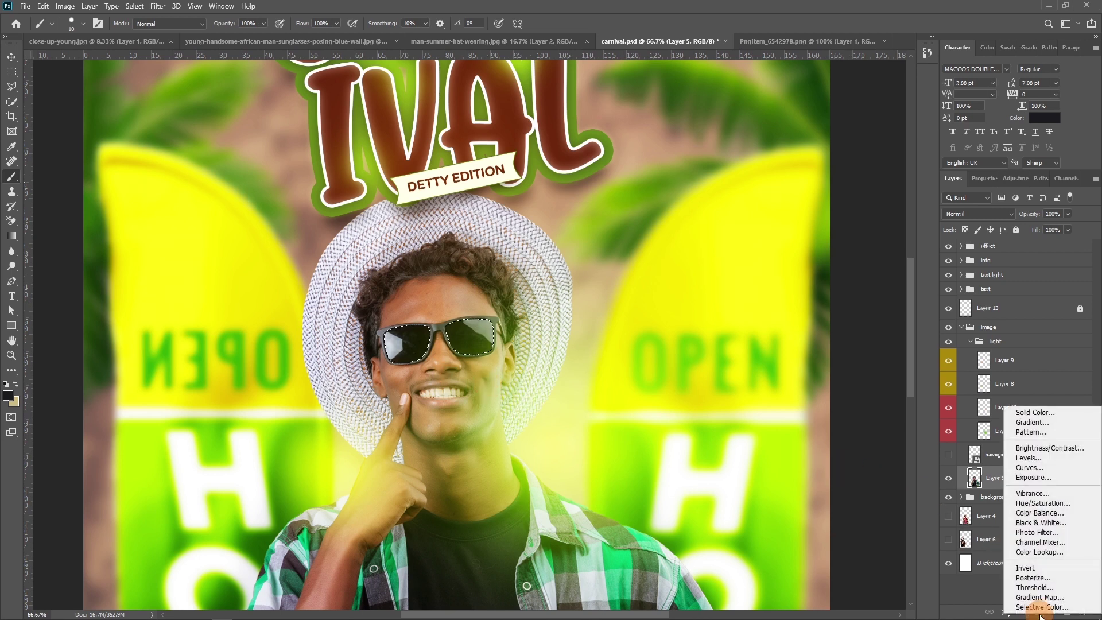
- Add a Gradient Fill layer to the lenses using the purple-to-yellow preset
left_click(1025, 427)
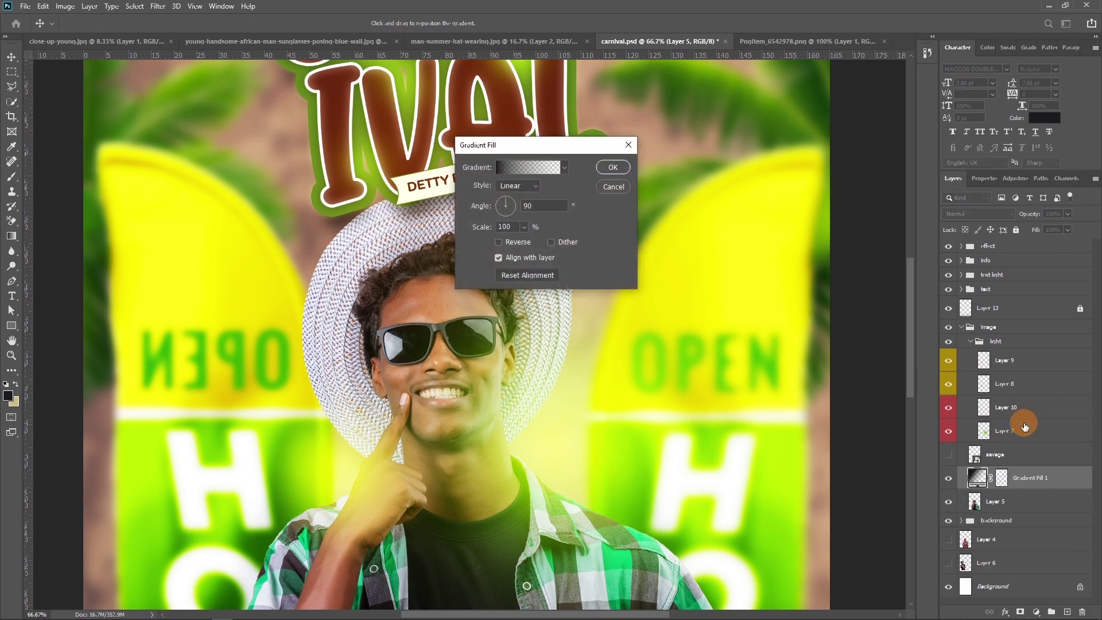
left_click(564, 168)
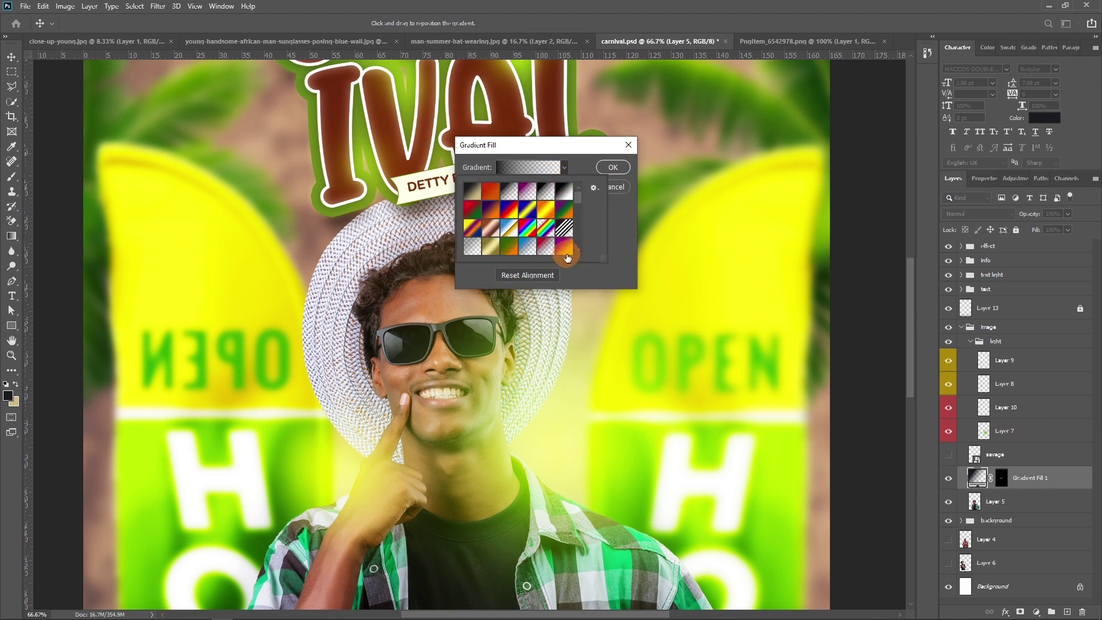
left_click(565, 248)
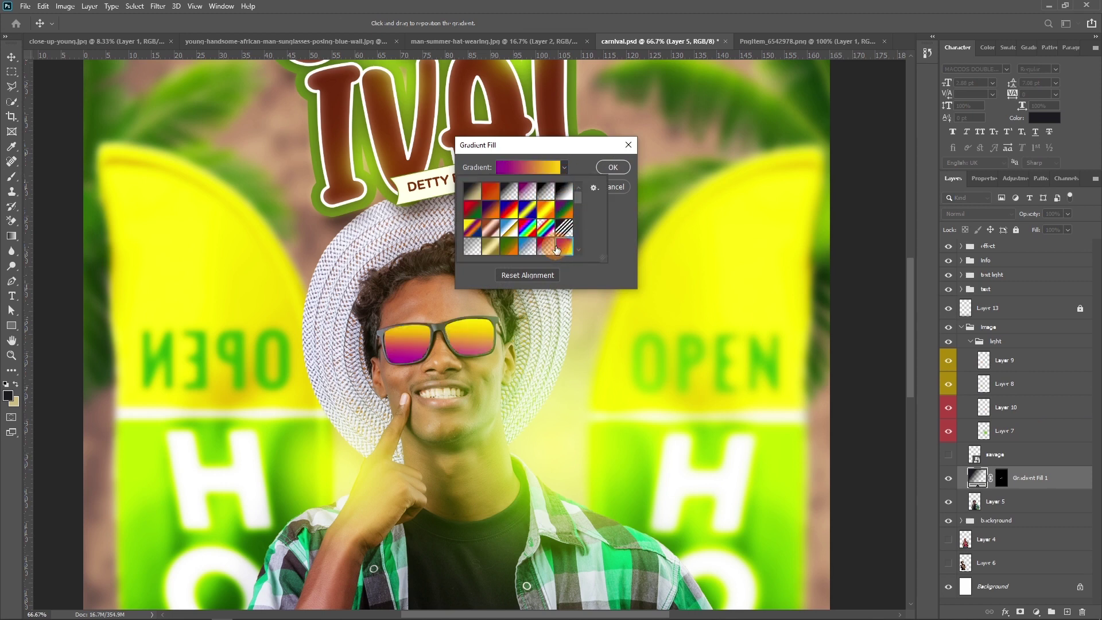
key("Return")
key("ctrl+minus")
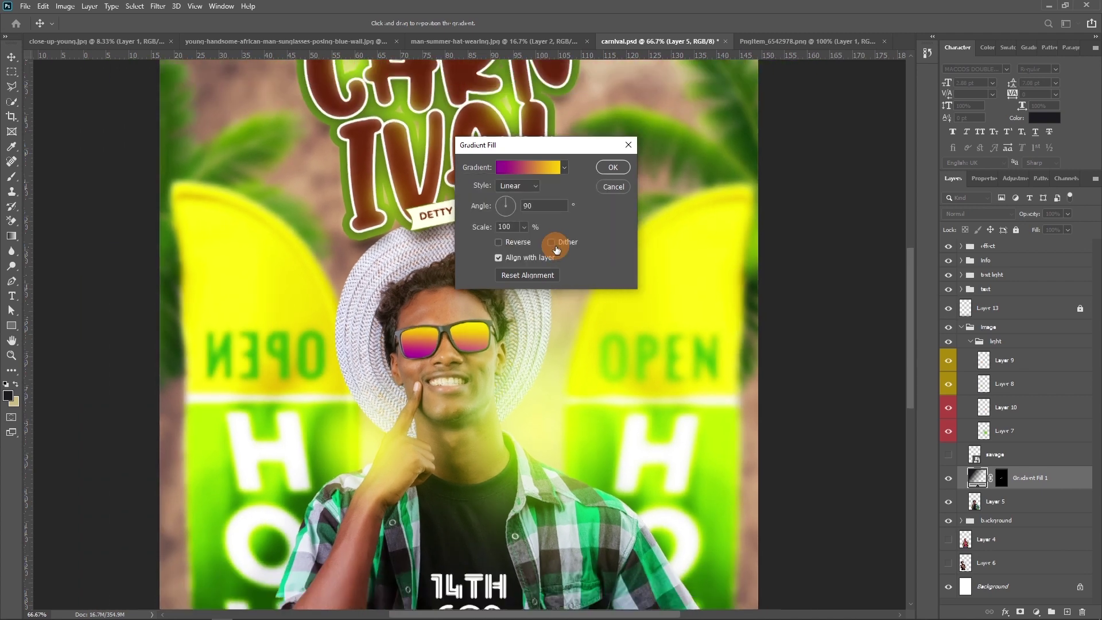
key("ctrl+minus")
key("ctrl+minus")
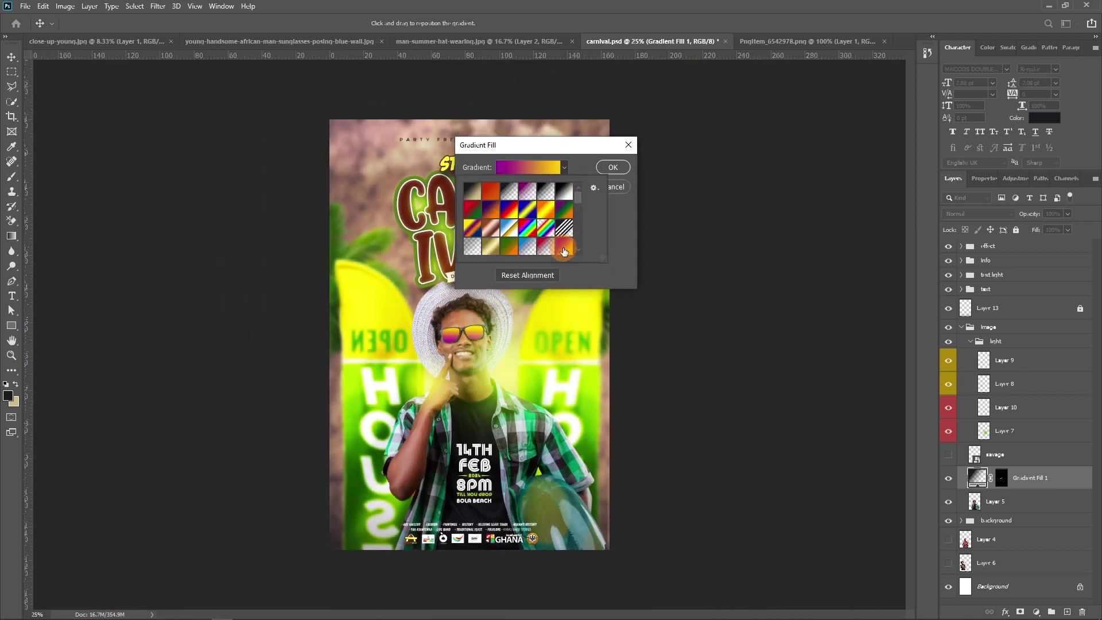
left_click(545, 215)
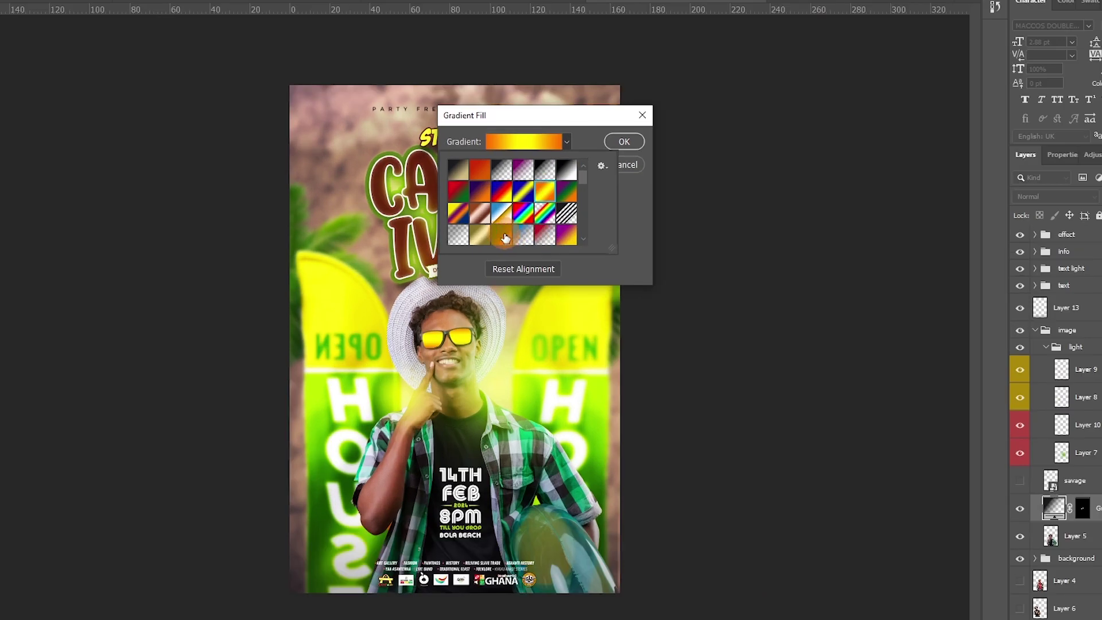
left_click(509, 228)
left_click(471, 192)
left_click(472, 227)
left_click(556, 244)
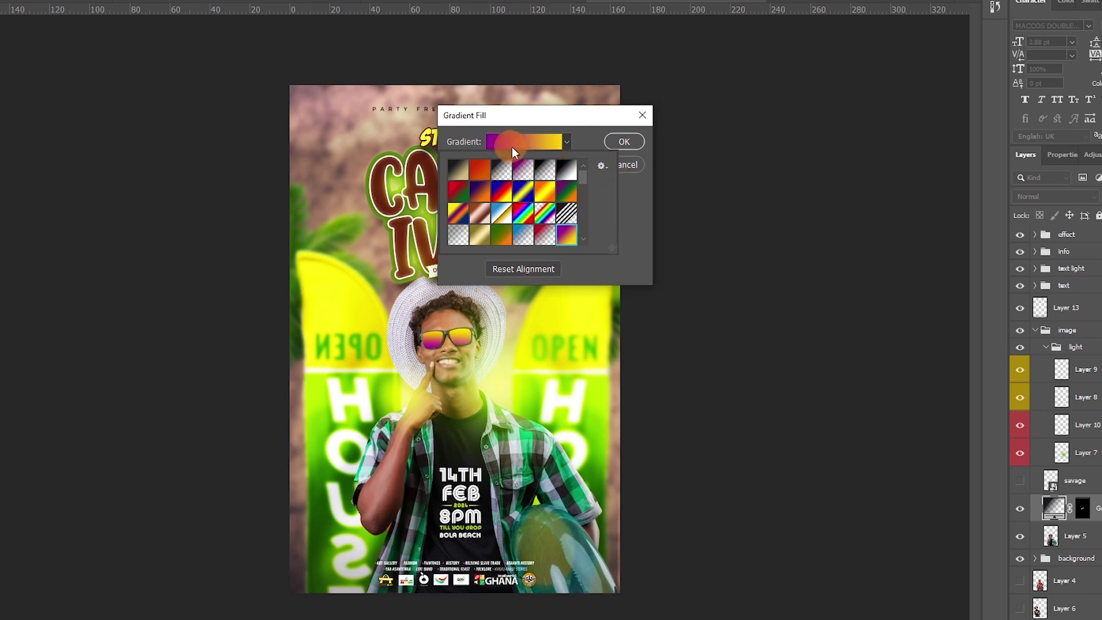
- Set the gradient's left colour stop to purple #930096 in the Gradient Editor
left_click(510, 148)
left_click(737, 317)
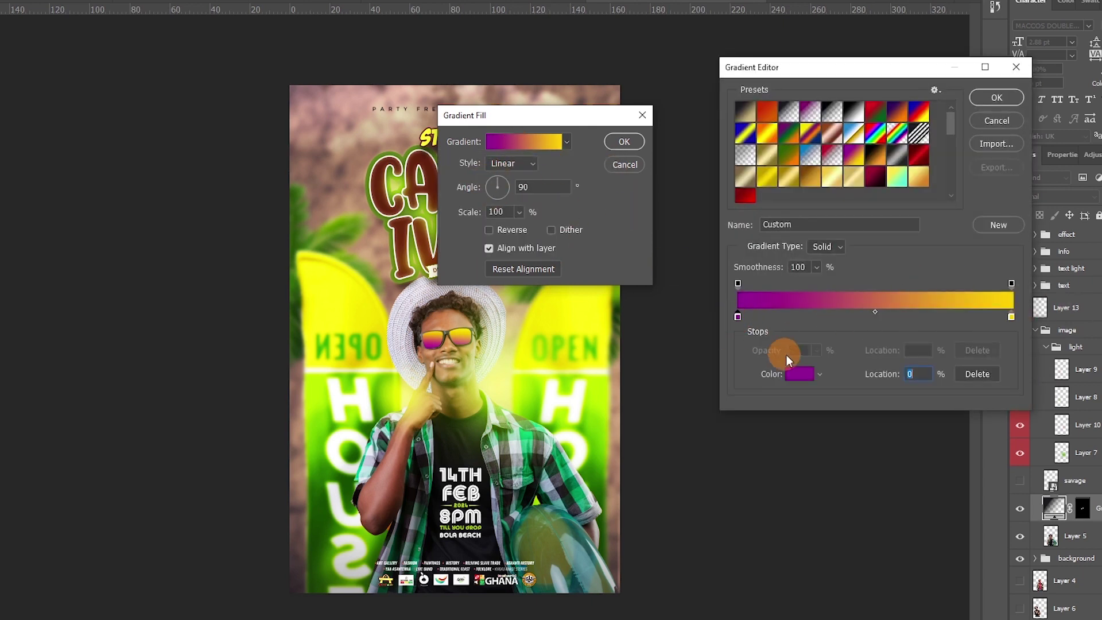
left_click(800, 374)
left_click_drag(996, 247, 1001, 352)
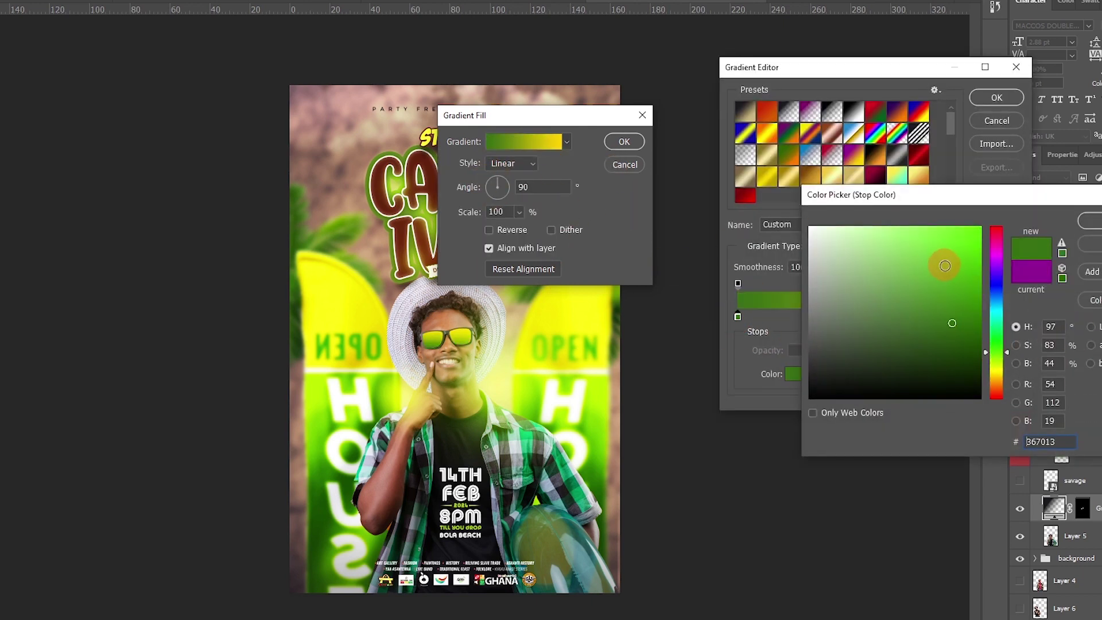
left_click(1030, 271)
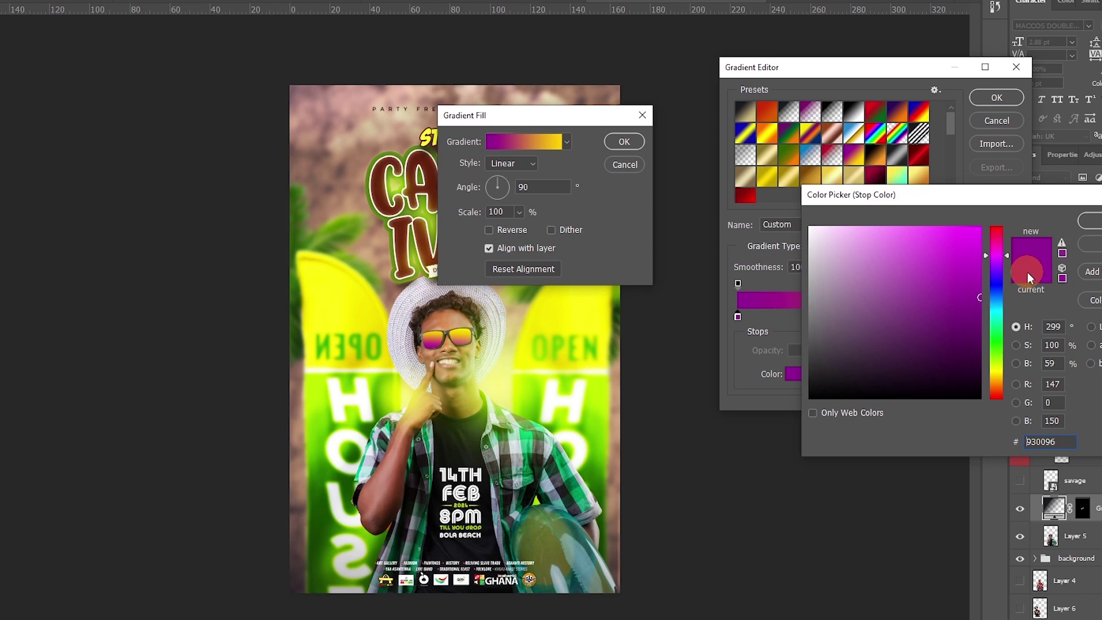
left_click(1094, 221)
- Angle the lens gradient at about 101.13 degrees and apply the fill
key("ctrl+plus")
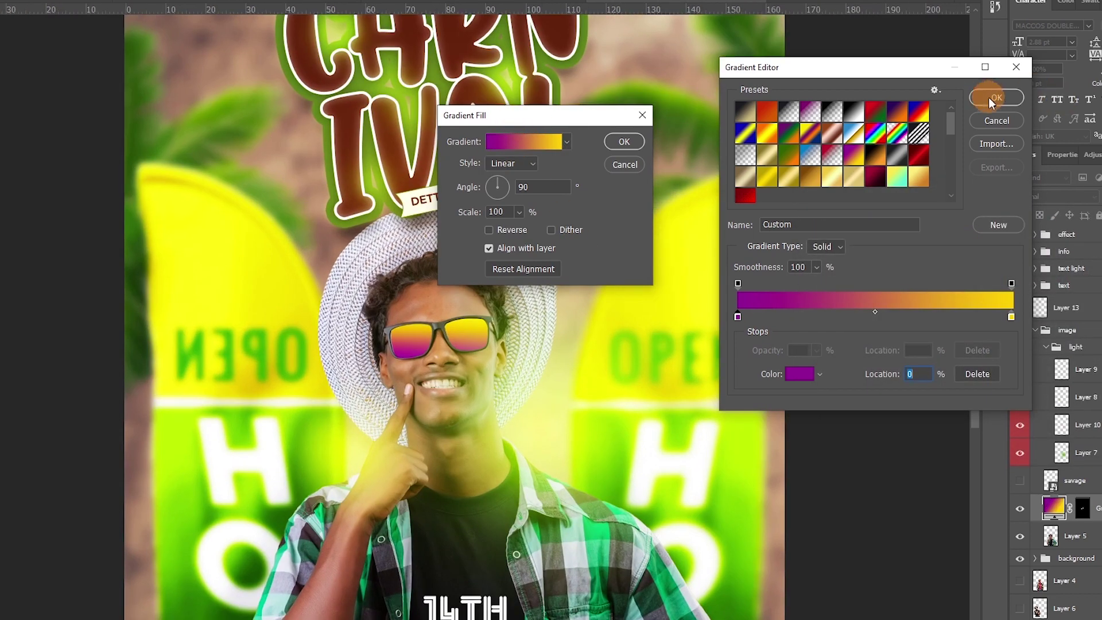
left_click(996, 98)
left_click_drag(524, 116, 647, 118)
left_click_drag(618, 181, 618, 178)
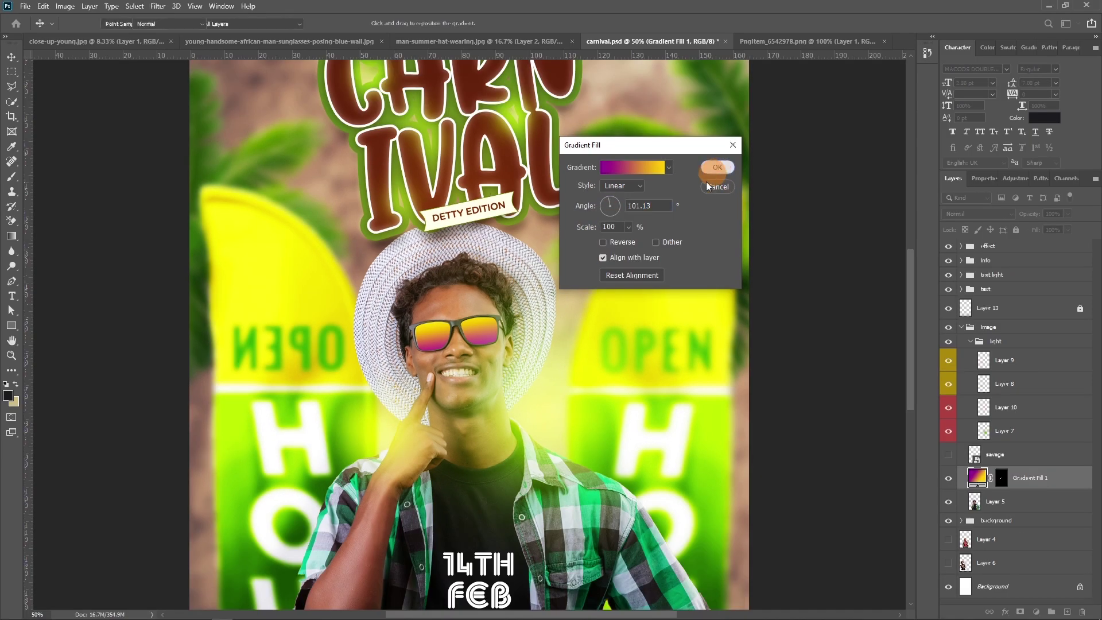
left_click(717, 169)
key("b")
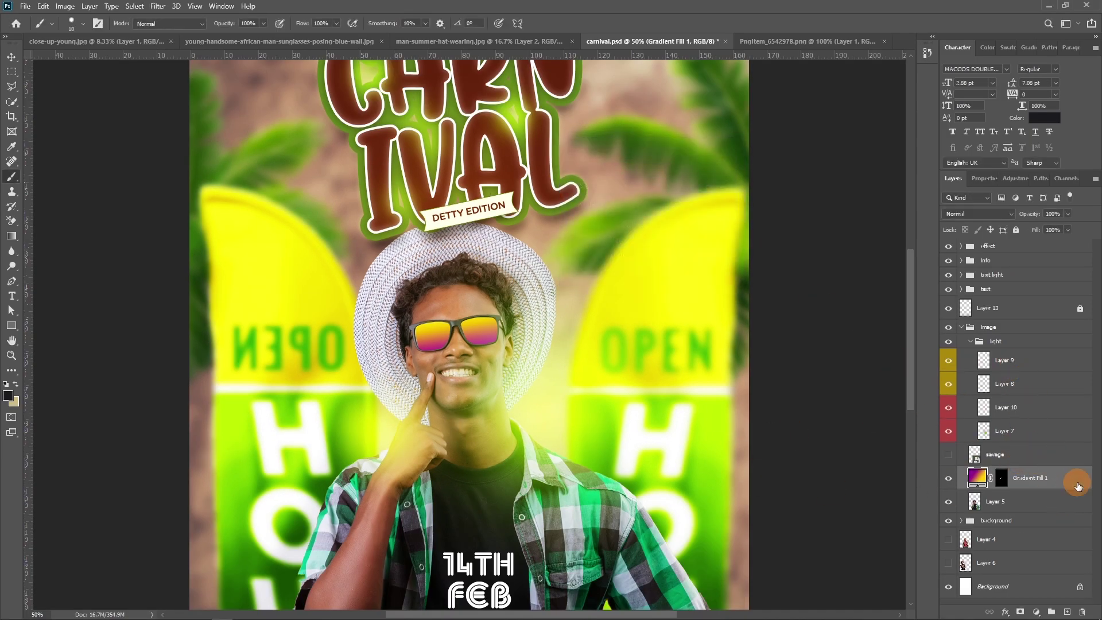
left_click(1078, 486)
double_click(1078, 486)
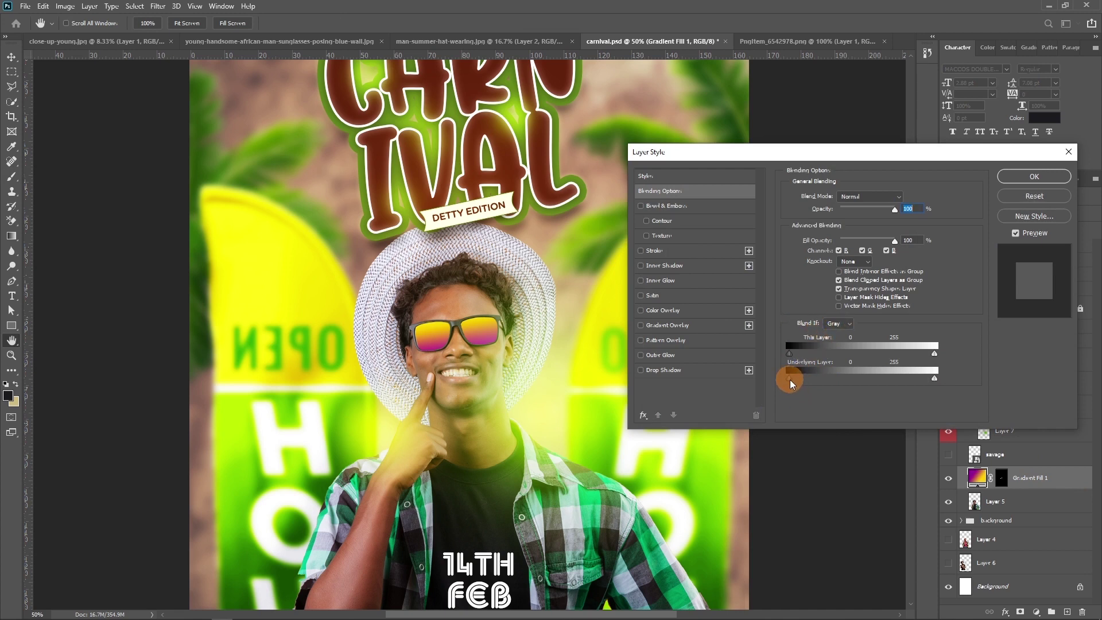
mouse_move(796, 378)
left_mouse_down()
mouse_move(808, 381)
mouse_move(792, 386)
left_mouse_up()
left_click_drag(878, 388, 906, 380)
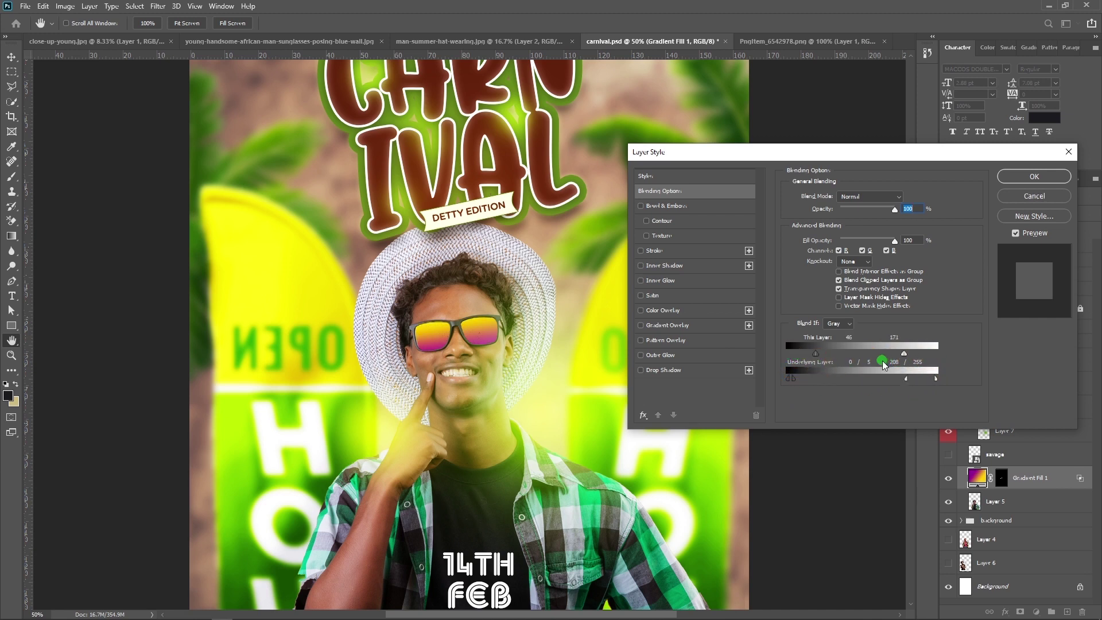
left_click_drag(931, 360, 942, 354)
left_click_drag(875, 369, 857, 372)
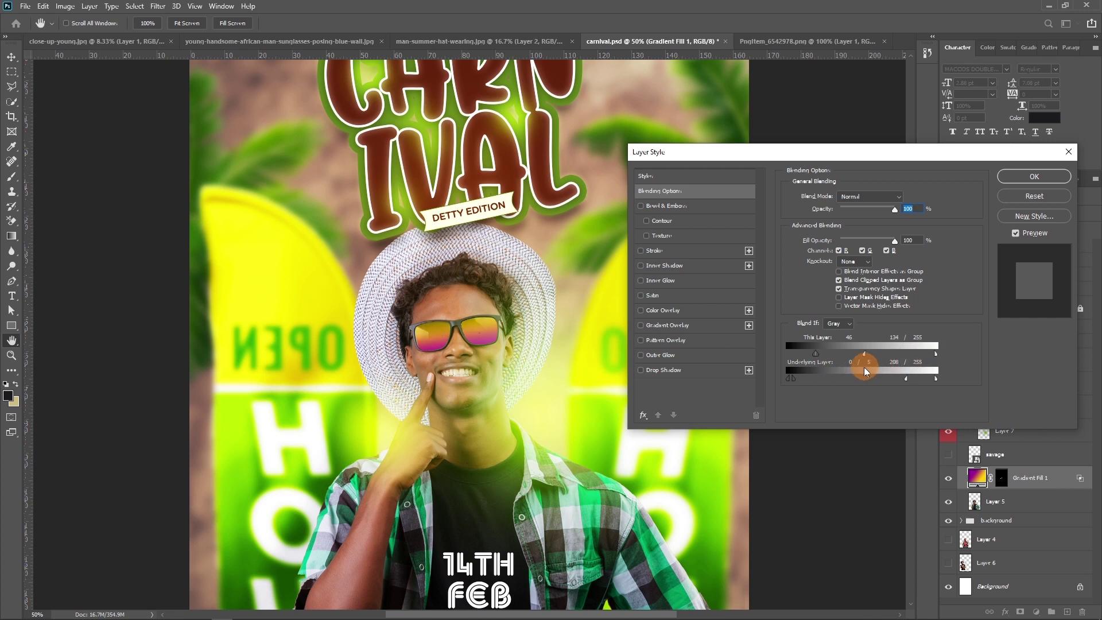
left_click(1044, 198)
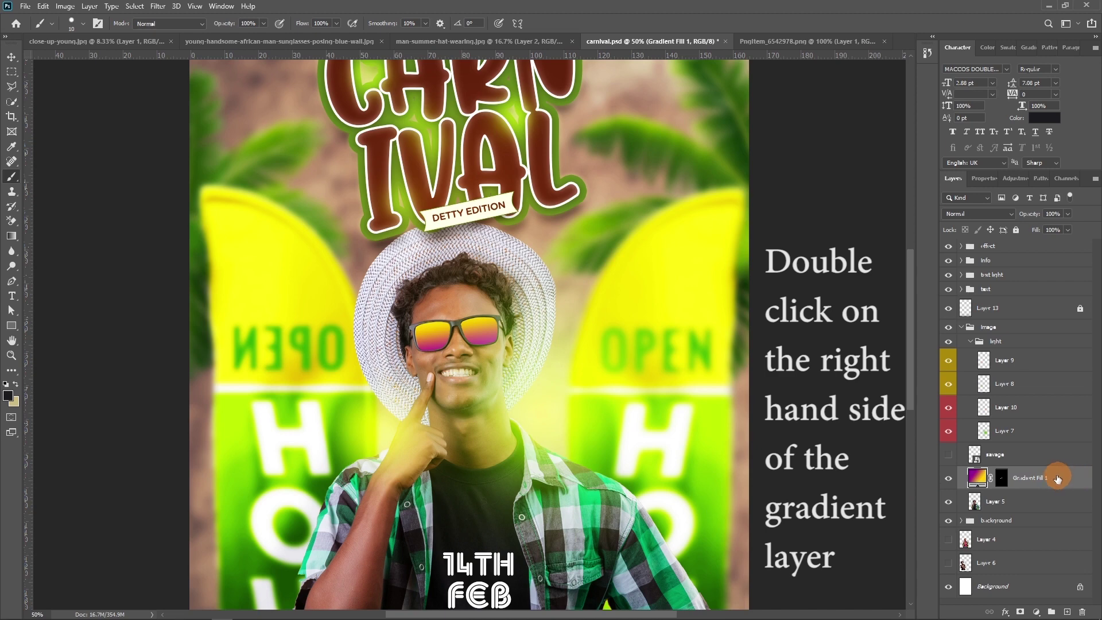
double_click(1073, 479)
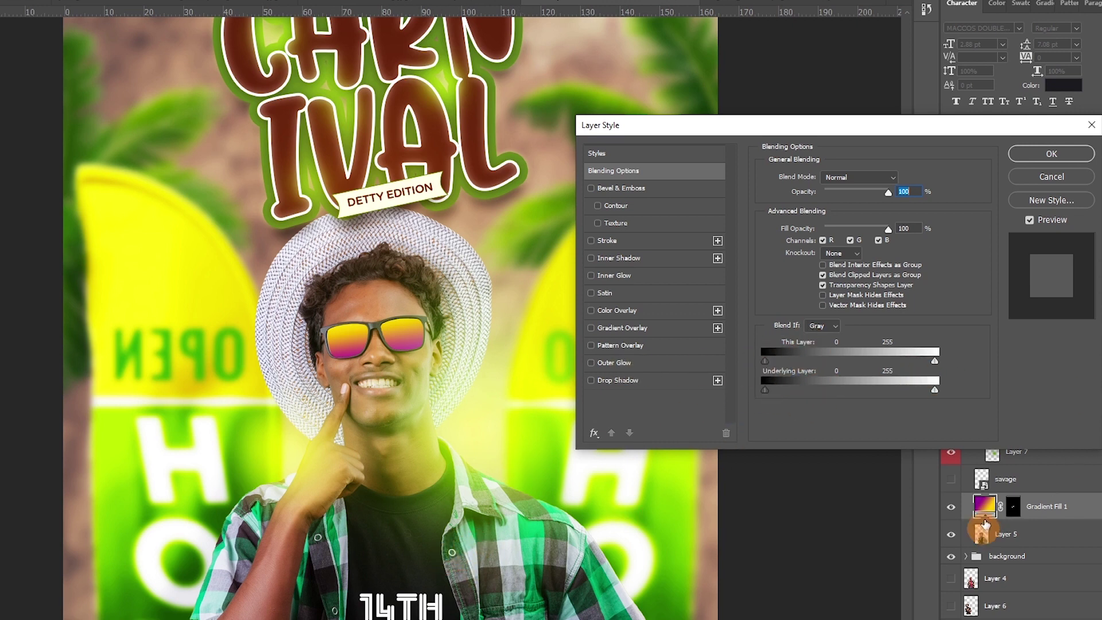
- Alt-split Gradient Fill 1's This Layer Blend If highlight slider to about 155
key("alt")
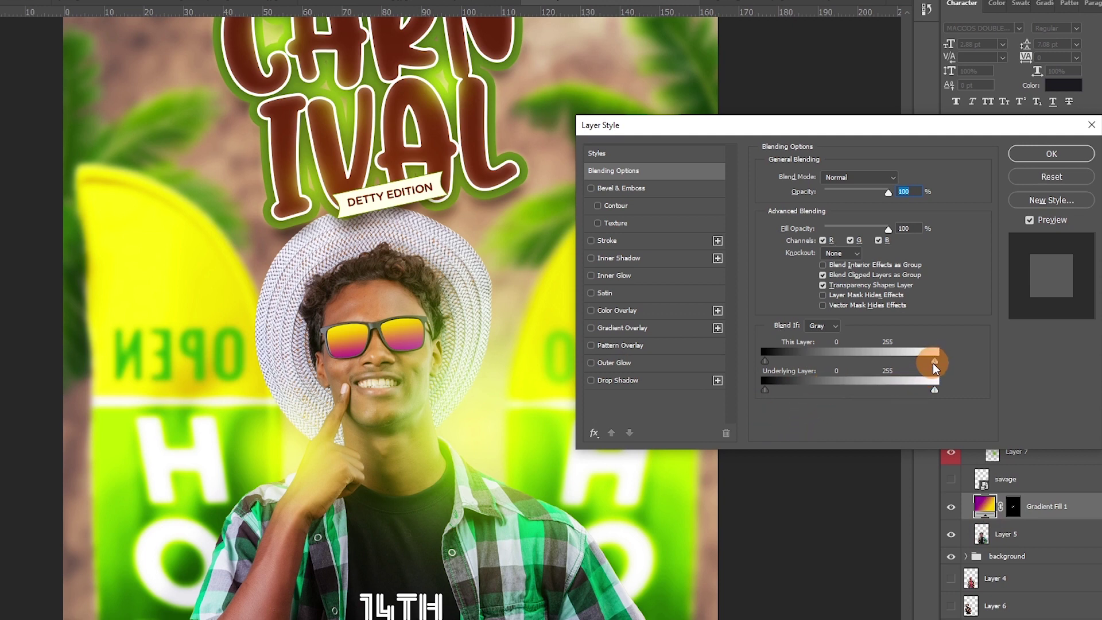
mouse_move(922, 371)
left_mouse_down()
mouse_move(849, 396)
mouse_move(875, 391)
left_mouse_up()
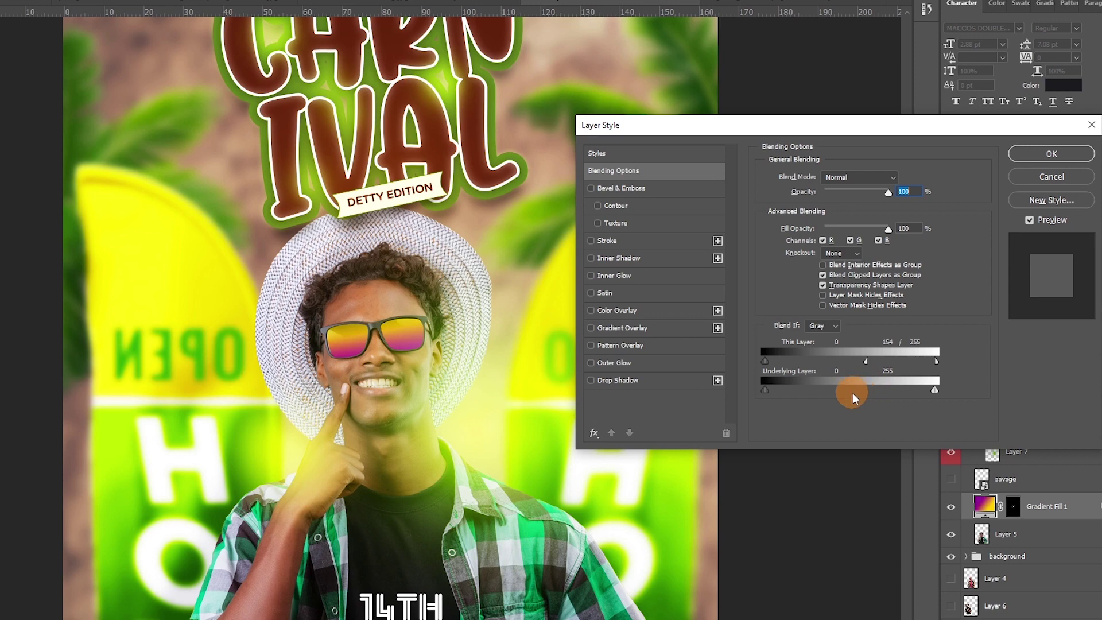
key("ctrl+minus")
key("ctrl+minus")
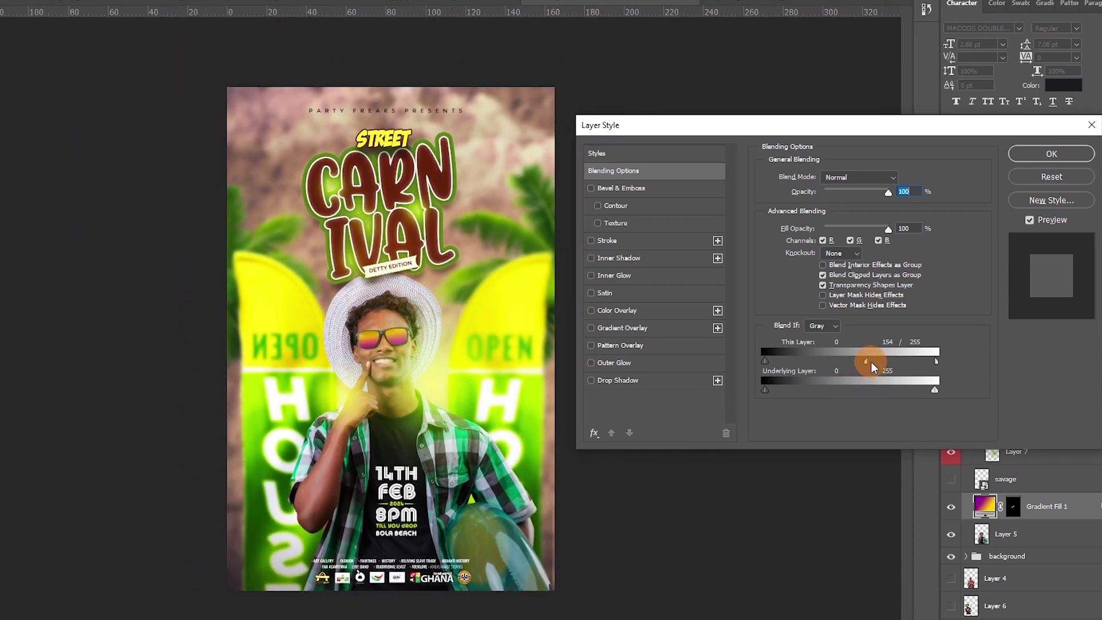
mouse_move(866, 366)
left_mouse_down()
mouse_move(832, 367)
mouse_move(868, 362)
left_mouse_up()
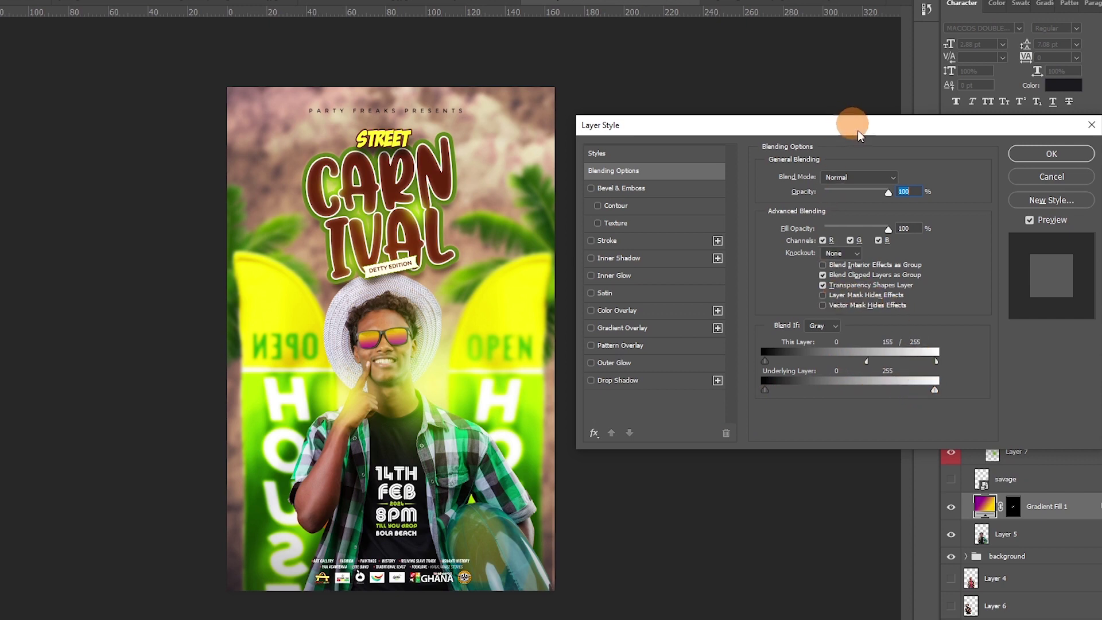
left_click(893, 177)
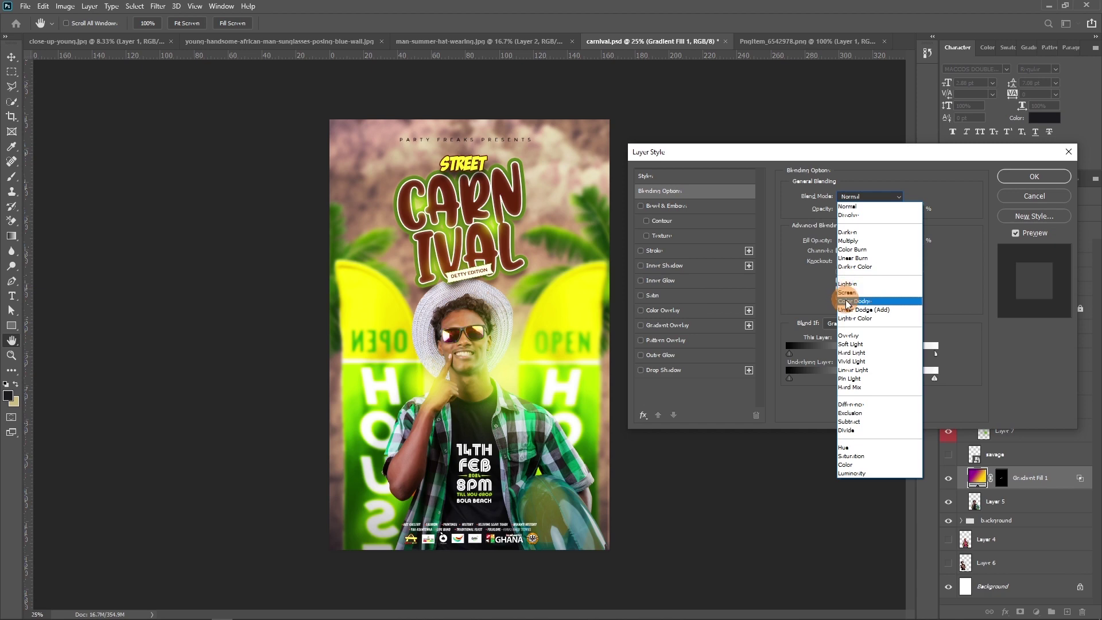
- Set Gradient Fill 1 to Screen, split its highlights near 242/255, and lower opacity to 80%
left_click(845, 293)
left_click_drag(875, 353, 897, 353)
key("ctrl+plus")
key("ctrl+plus")
key("ctrl+plus")
key("ctrl+plus")
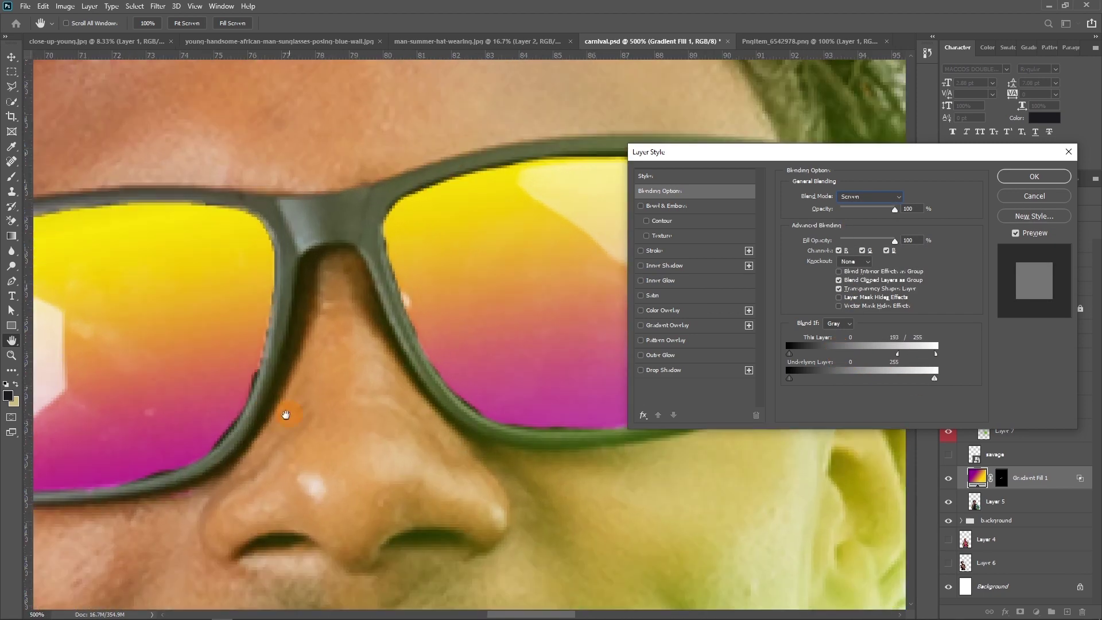
key("ctrl+plus")
key("ctrl+plus")
left_click_drag(898, 354, 941, 357)
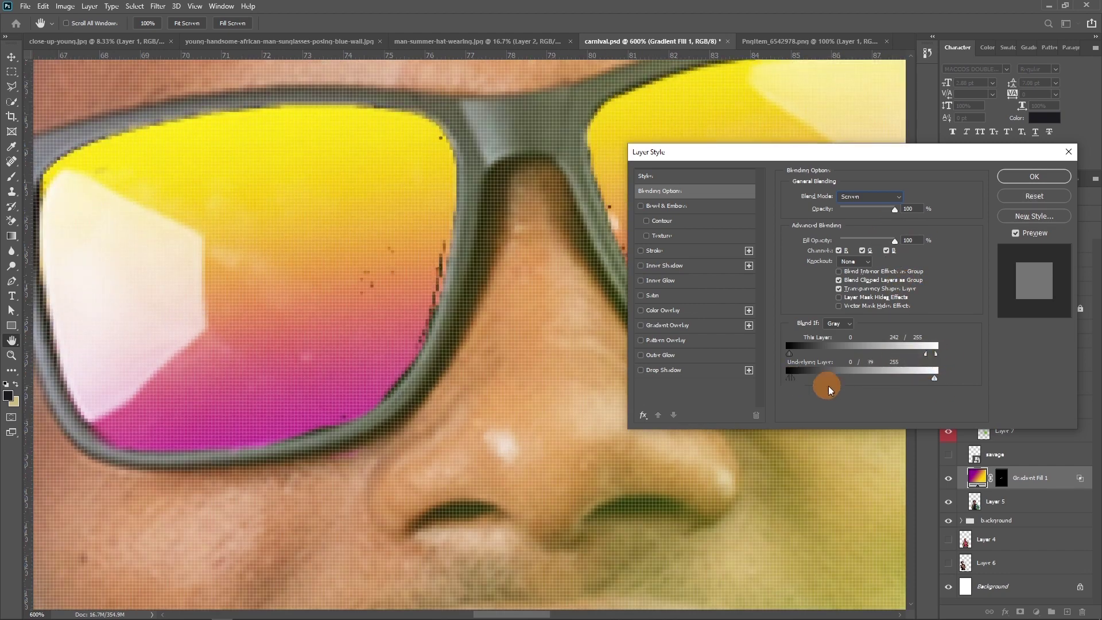
left_click_drag(806, 386, 789, 384)
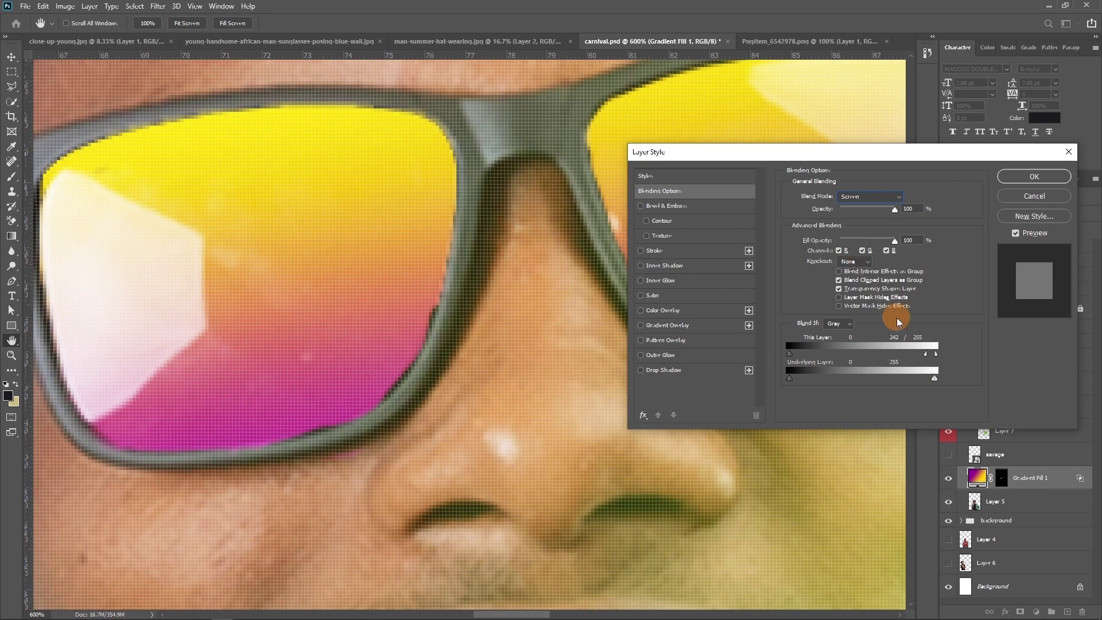
left_click_drag(894, 211, 883, 210)
key("ctrl+minus")
key("ctrl+minus")
key("ctrl+minus")
key("ctrl+minus")
key("ctrl+minus")
key("ctrl+minus")
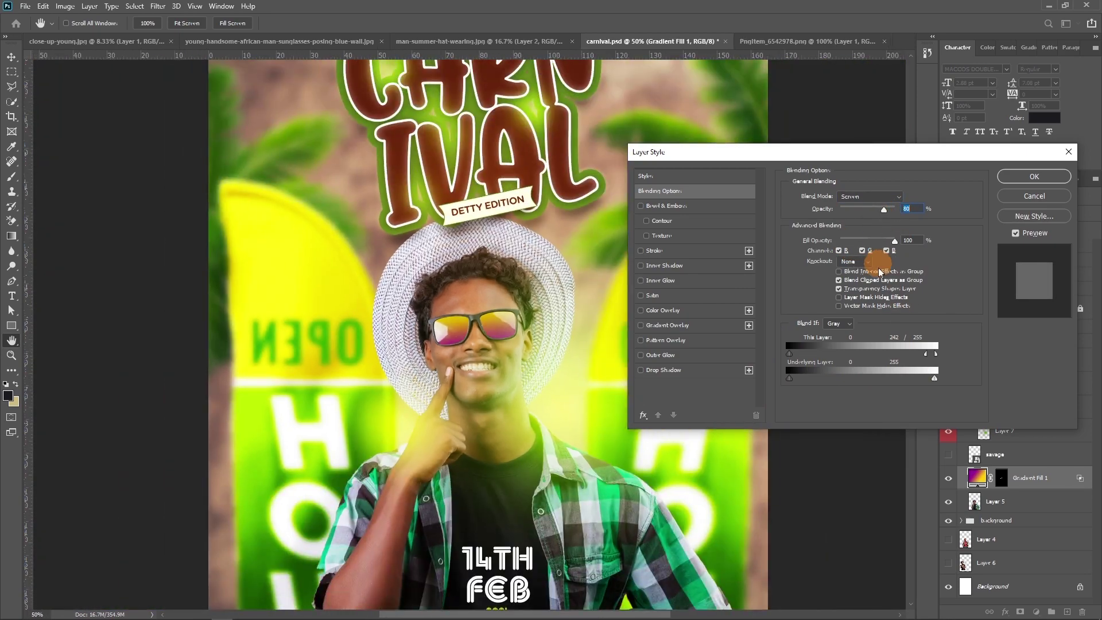
left_click(1034, 177)
- Reopen the gradient fill settings and blending options to check them, confirming unchanged
key("b")
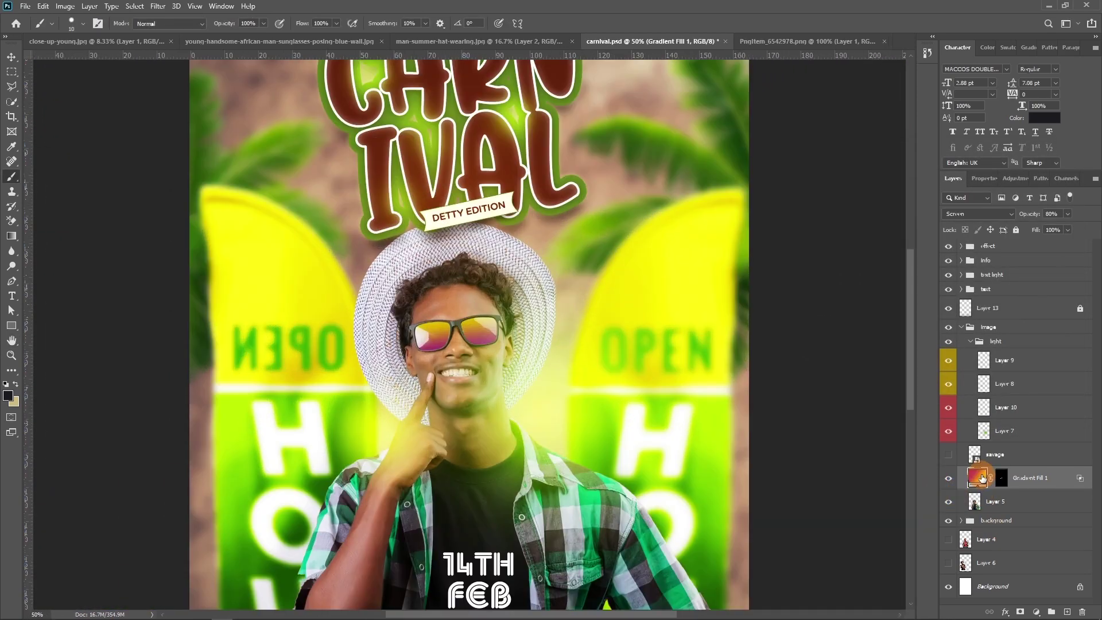
double_click(981, 477)
left_click(717, 186)
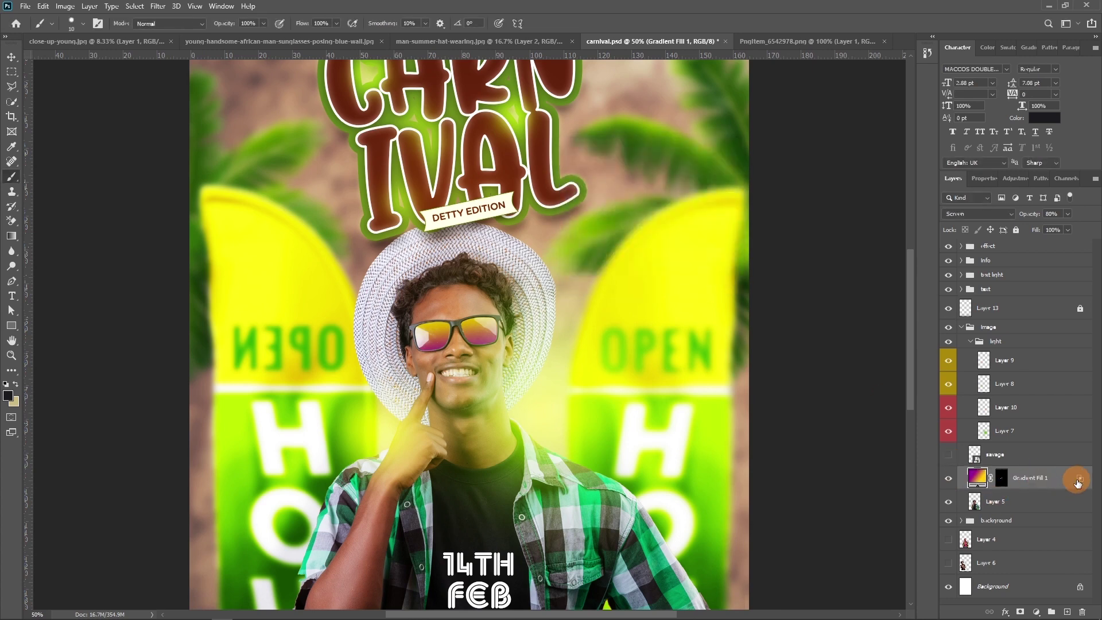
double_click(1075, 477)
left_click(1033, 176)
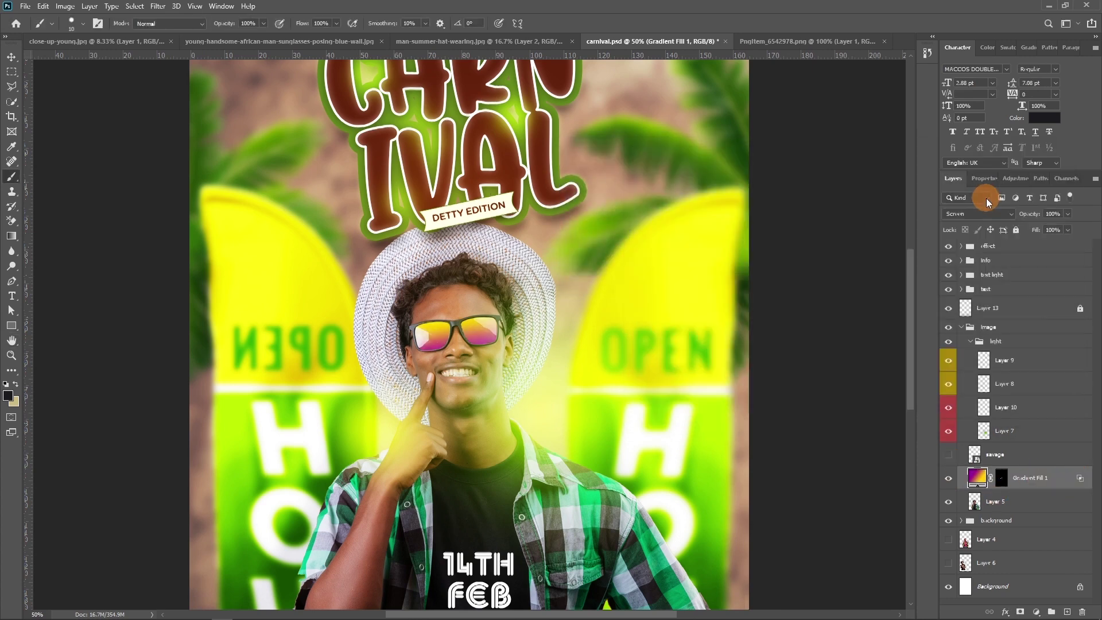
key("ctrl+minus")
key("ctrl+minus")
key("ctrl+minus")
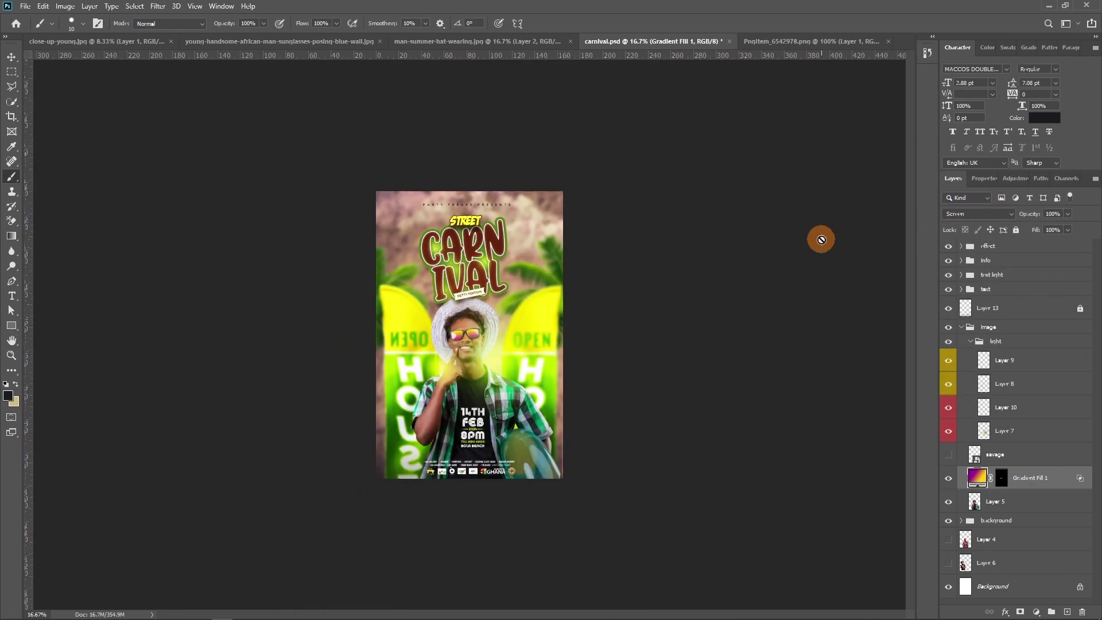